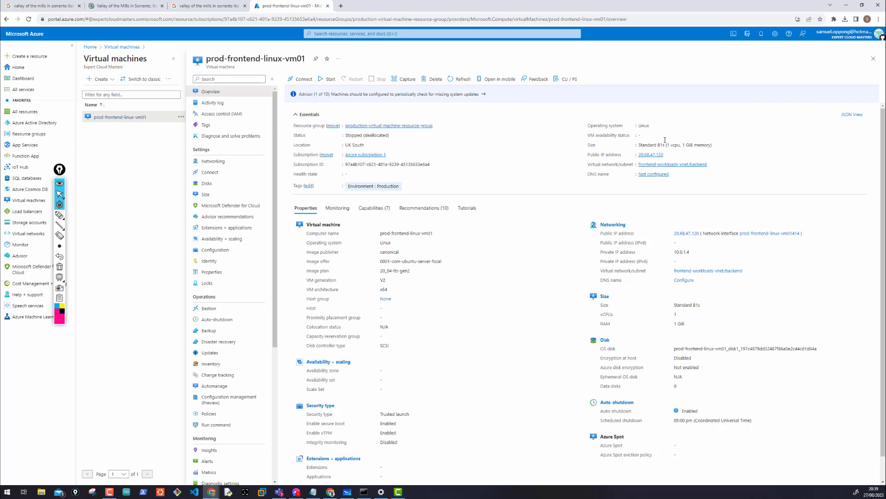
# - Open the Disks settings of the prod-frontend-linux-vm01 virtual machine and examine its OS disk details
pyautogui.scroll(4, 644, 127)
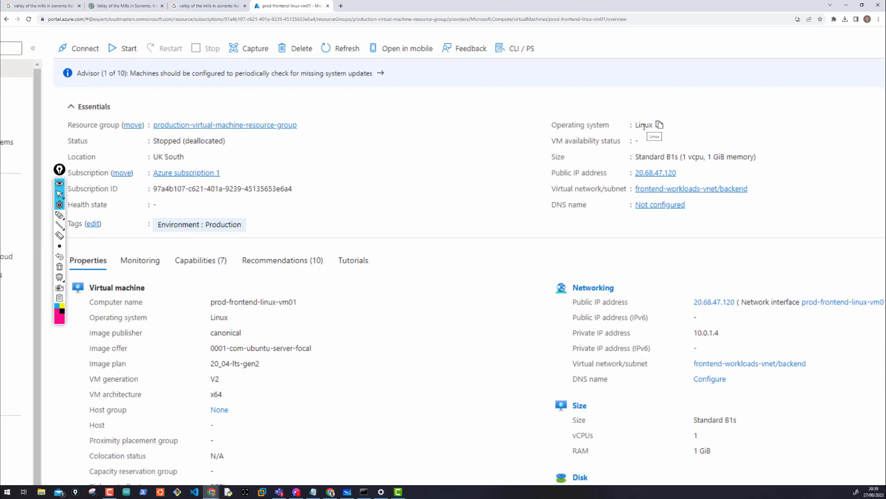
pyautogui.scroll(-3, 645, 127)
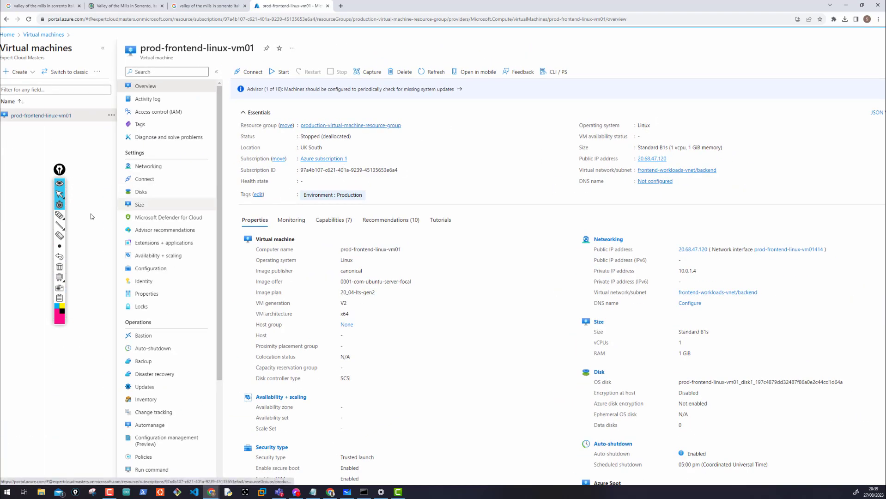
pyautogui.click(57, 214)
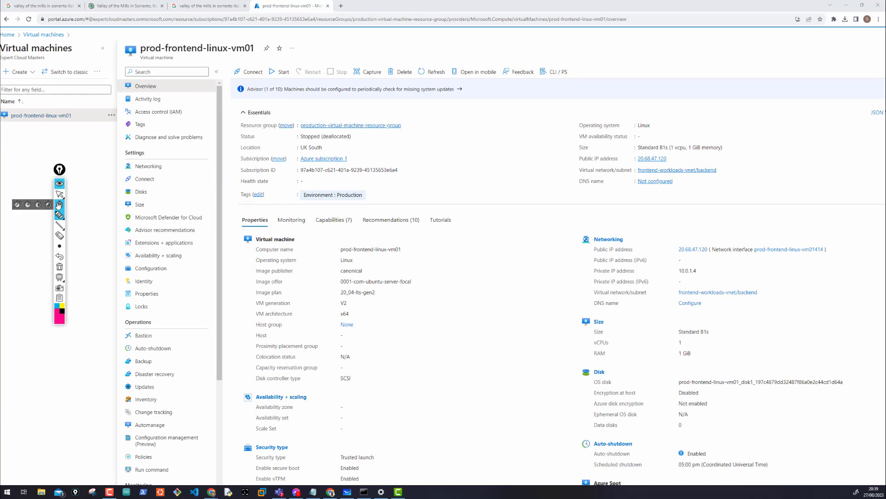
pyautogui.click(59, 195)
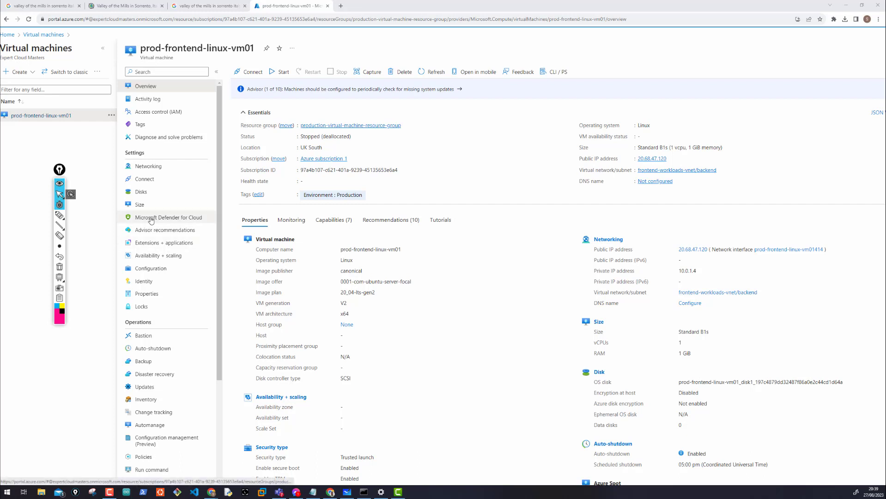
pyautogui.click(141, 193)
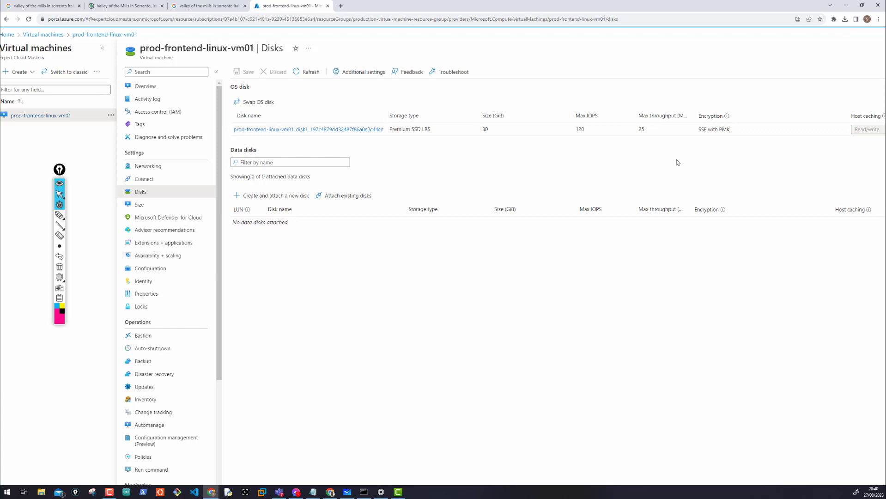
pyautogui.hscroll(1, 746, 134)
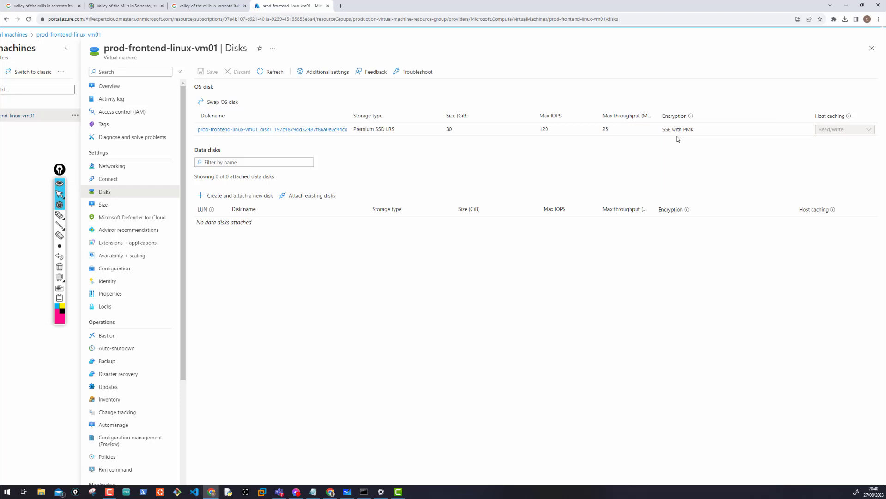
pyautogui.hscroll(-2, 678, 139)
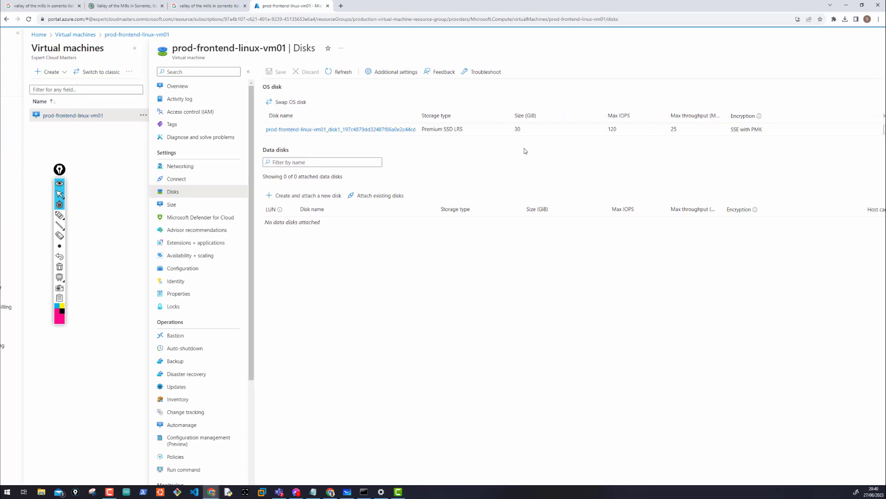
pyautogui.hscroll(-2, 524, 149)
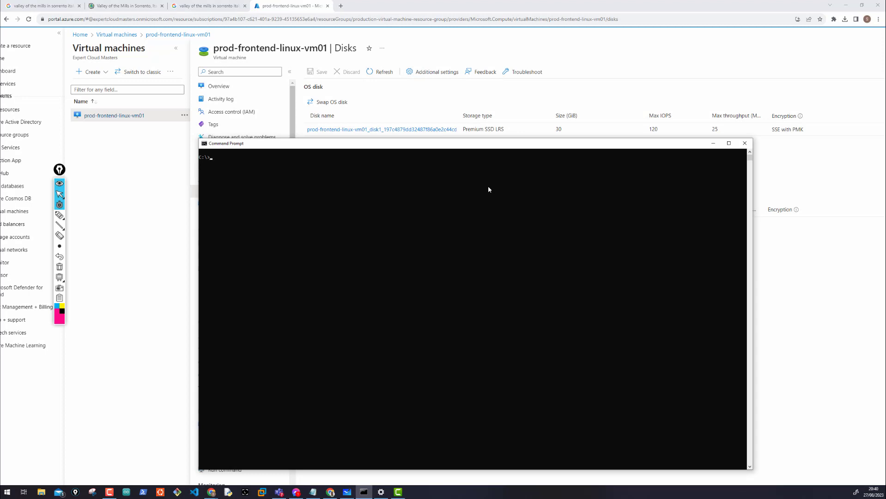
# - Switch off disappearing ink and draw a pink box with the pen in the middle of the black Command Prompt window
pyautogui.click(59, 214)
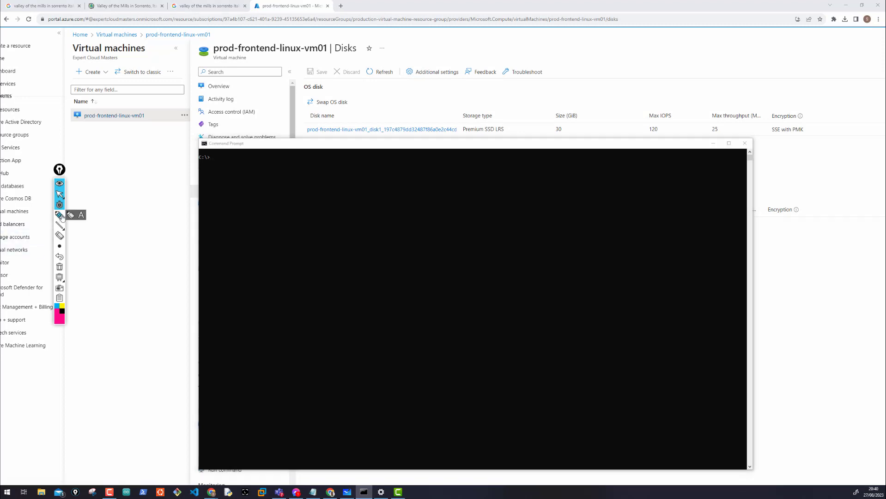
pyautogui.moveTo(60, 206)
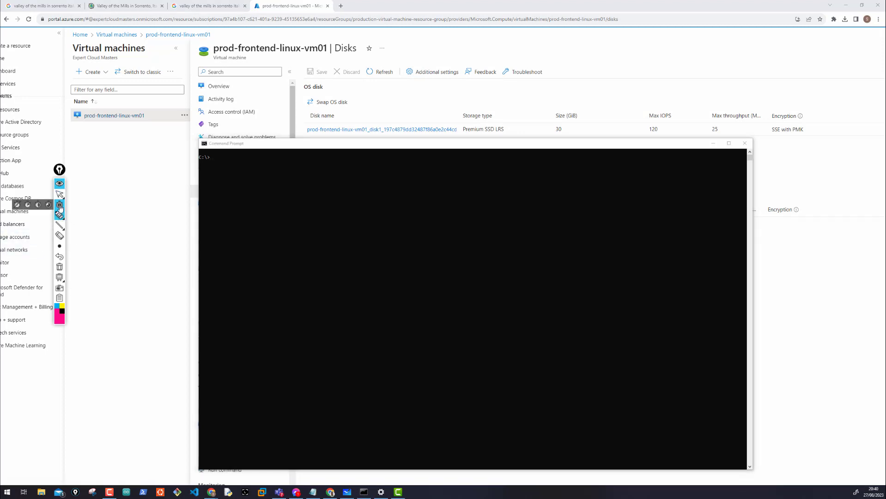
pyautogui.click(16, 206)
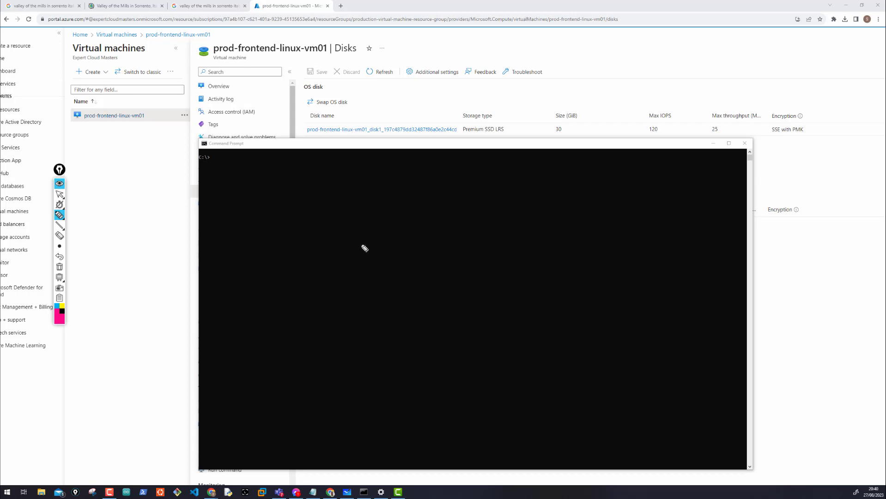
pyautogui.moveTo(362, 234); pyautogui.dragTo(358, 295)
pyautogui.moveTo(361, 234)
pyautogui.mouseDown()
pyautogui.moveTo(408, 234)
pyautogui.moveTo(413, 293)
pyautogui.mouseUp()
pyautogui.moveTo(354, 292); pyautogui.dragTo(410, 292)
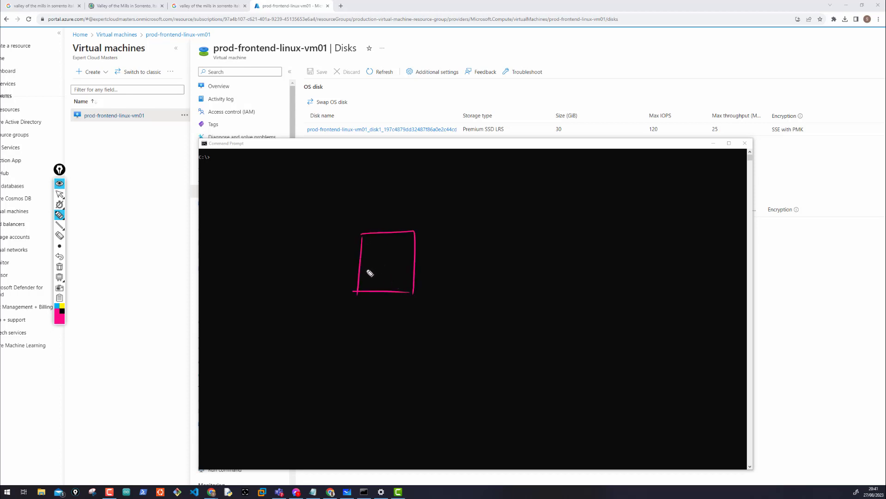
# - Draw a small rectangle inside the pink box and label it with arrows as "Disk" and "OS(Code)"
pyautogui.moveTo(366, 272)
pyautogui.mouseDown()
pyautogui.moveTo(398, 279)
pyautogui.moveTo(335, 263)
pyautogui.moveTo(356, 272)
pyautogui.mouseUp()
pyautogui.moveTo(300, 254)
pyautogui.mouseDown()
pyautogui.moveTo(329, 259)
pyautogui.moveTo(332, 272)
pyautogui.mouseUp()
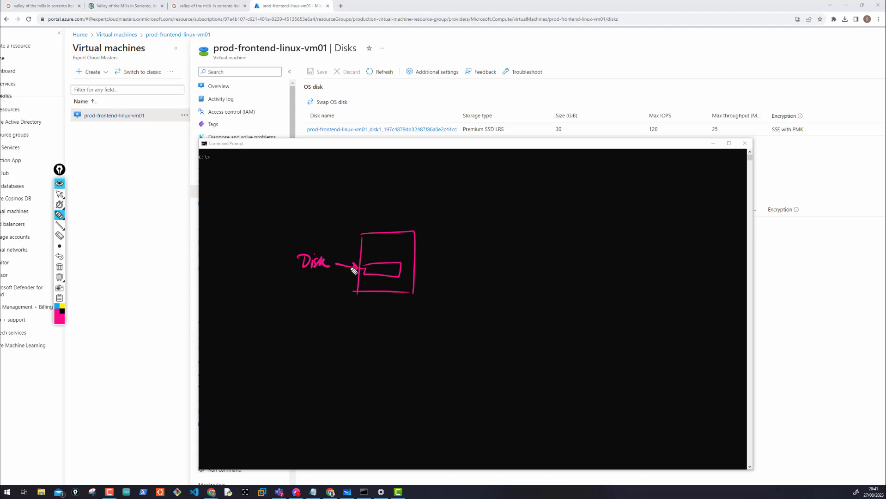
pyautogui.moveTo(401, 268)
pyautogui.mouseDown()
pyautogui.moveTo(451, 276)
pyautogui.moveTo(467, 267)
pyautogui.moveTo(508, 283)
pyautogui.mouseUp()
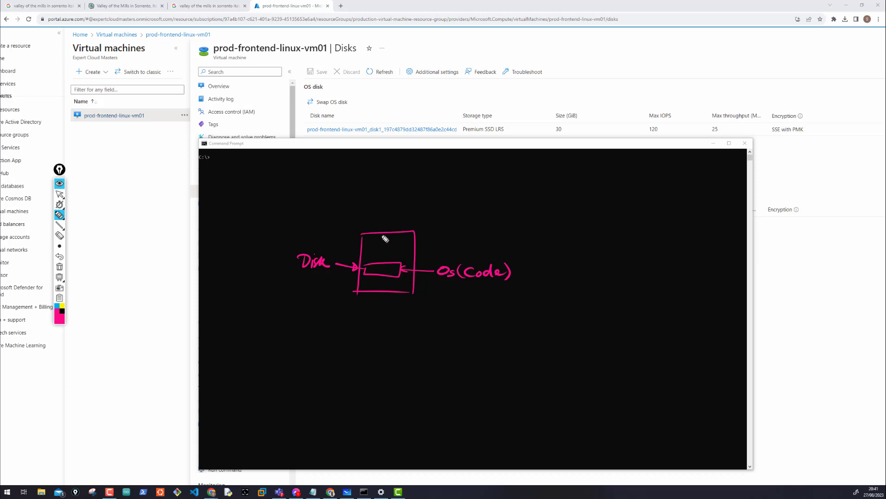
# - Sketch two small components above the disk labelled "CPU/RAM" with lines beside them, and write "SHUTDOWN" below the OS label
pyautogui.moveTo(377, 261)
pyautogui.mouseDown()
pyautogui.moveTo(374, 242)
pyautogui.moveTo(383, 242)
pyautogui.moveTo(394, 261)
pyautogui.moveTo(431, 239)
pyautogui.moveTo(489, 245)
pyautogui.mouseUp()
pyautogui.moveTo(396, 230)
pyautogui.mouseDown()
pyautogui.moveTo(401, 220)
pyautogui.moveTo(429, 217)
pyautogui.moveTo(508, 221)
pyautogui.mouseUp()
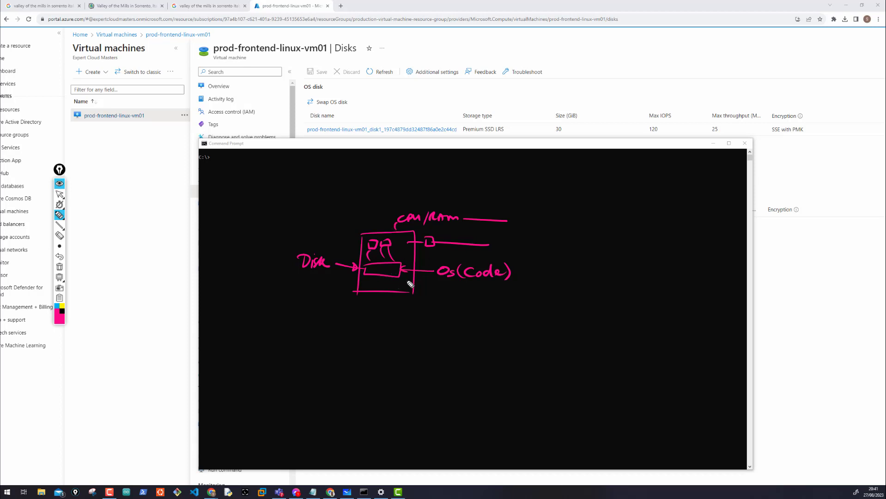
pyautogui.moveTo(395, 280); pyautogui.dragTo(414, 300)
pyautogui.moveTo(423, 300); pyautogui.dragTo(516, 303)
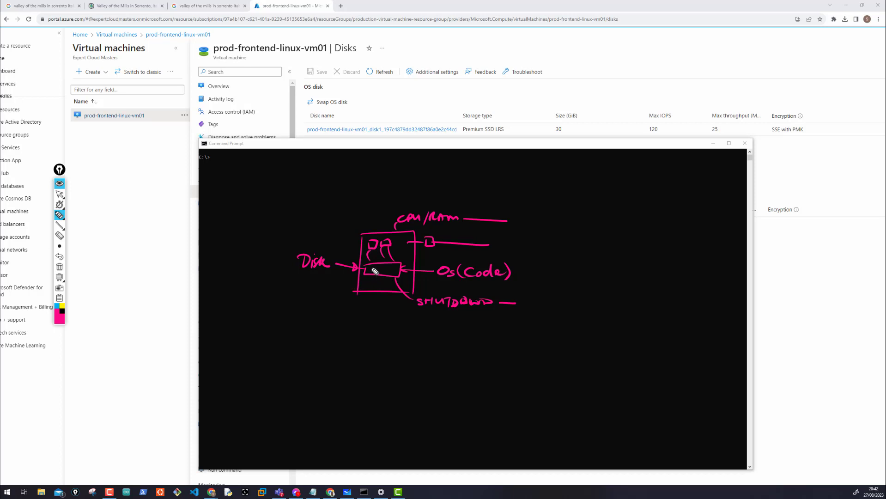
# - Hatch the disk rectangle, write "Data" above with an arrow towards the disk, and circle the word in yellow
pyautogui.moveTo(374, 272)
pyautogui.mouseDown()
pyautogui.moveTo(396, 269)
pyautogui.moveTo(390, 277)
pyautogui.mouseUp()
pyautogui.moveTo(336, 240); pyautogui.dragTo(349, 253)
pyautogui.moveTo(342, 254); pyautogui.dragTo(350, 245)
pyautogui.moveTo(322, 198)
pyautogui.mouseDown()
pyautogui.moveTo(323, 214)
pyautogui.moveTo(348, 211)
pyautogui.moveTo(359, 197)
pyautogui.mouseUp()
pyautogui.moveTo(362, 196)
pyautogui.mouseDown()
pyautogui.moveTo(312, 194)
pyautogui.moveTo(306, 215)
pyautogui.mouseUp()
pyautogui.click(62, 306)
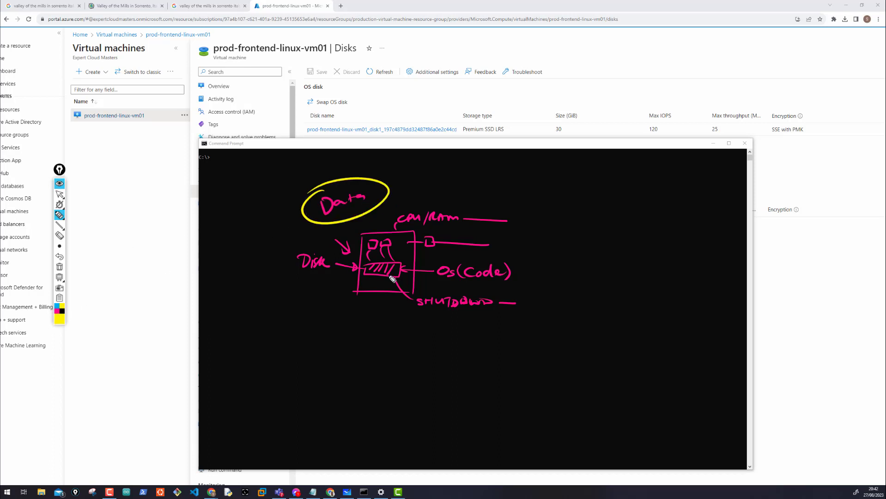
# - Cross out the disk hatching and the CPU/RAM components in yellow, and add yellow arrows pointing at the box and the disk
pyautogui.moveTo(366, 265)
pyautogui.mouseDown()
pyautogui.moveTo(380, 273)
pyautogui.moveTo(365, 273)
pyautogui.mouseUp()
pyautogui.moveTo(391, 232); pyautogui.dragTo(361, 255)
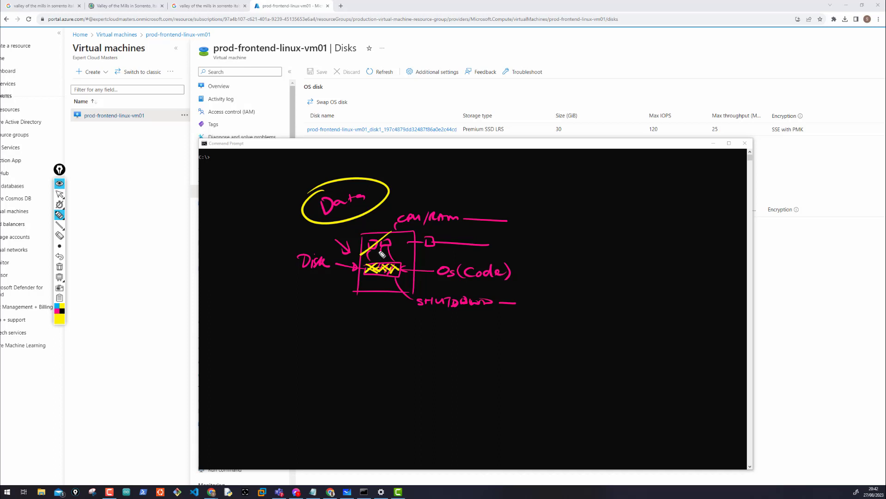
pyautogui.moveTo(504, 254)
pyautogui.mouseDown()
pyautogui.moveTo(412, 254)
pyautogui.moveTo(424, 260)
pyautogui.mouseUp()
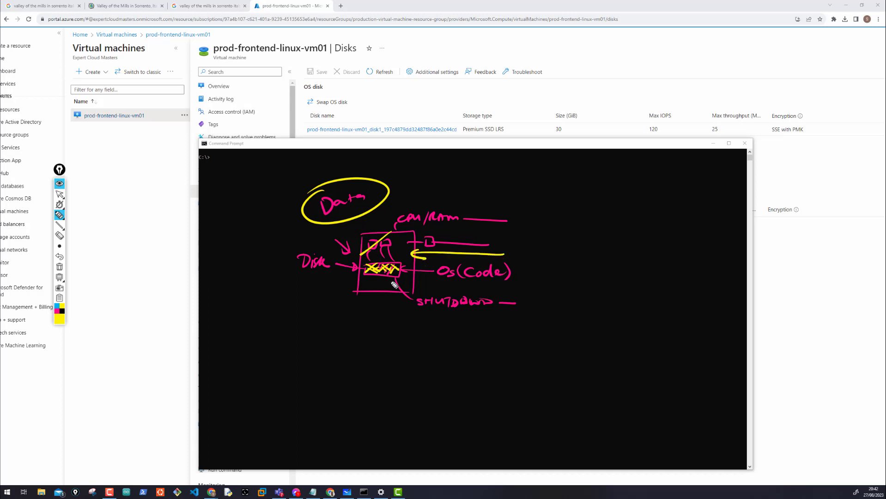
pyautogui.moveTo(390, 316); pyautogui.dragTo(386, 274)
pyautogui.moveTo(385, 273); pyautogui.dragTo(396, 290)
# - Draw two separate yellow boxes beside the sketch, labelled "OS" and "Data", with a line extending from each side
pyautogui.moveTo(613, 288)
pyautogui.mouseDown()
pyautogui.moveTo(634, 303)
pyautogui.moveTo(636, 283)
pyautogui.mouseUp()
pyautogui.moveTo(612, 244)
pyautogui.mouseDown()
pyautogui.moveTo(674, 254)
pyautogui.moveTo(612, 240)
pyautogui.moveTo(635, 255)
pyautogui.mouseUp()
pyautogui.moveTo(624, 300)
pyautogui.mouseDown()
pyautogui.moveTo(653, 291)
pyautogui.moveTo(663, 303)
pyautogui.mouseUp()
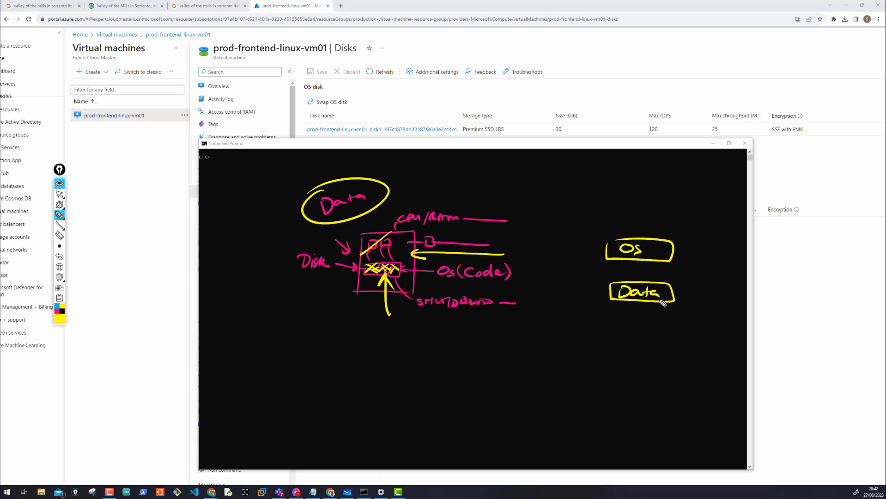
pyautogui.moveTo(563, 291); pyautogui.dragTo(609, 290)
pyautogui.moveTo(676, 290); pyautogui.dragTo(705, 289)
pyautogui.moveTo(595, 245); pyautogui.dragTo(547, 242)
pyautogui.moveTo(675, 246); pyautogui.dragTo(710, 247)
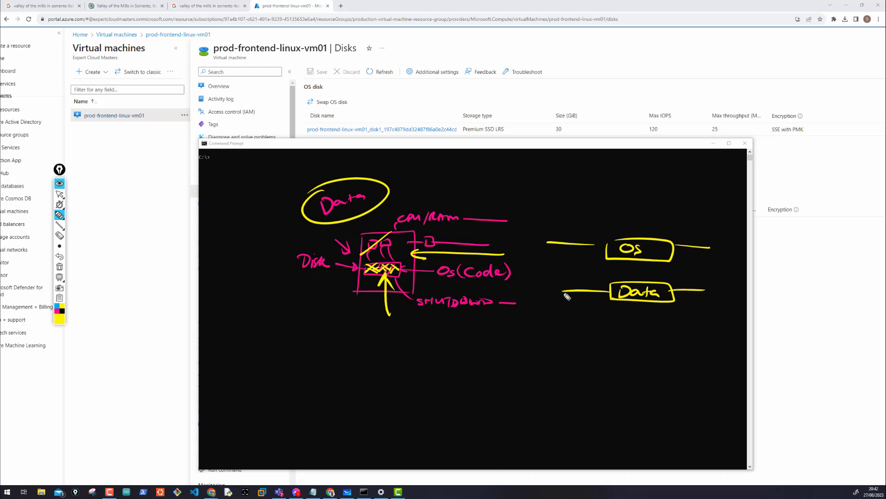
# - Draw a small yellow square at the outer end of the Data box's line and surround it with arrows pointing inwards
pyautogui.moveTo(562, 298)
pyautogui.mouseDown()
pyautogui.moveTo(541, 279)
pyautogui.moveTo(563, 298)
pyautogui.moveTo(548, 306)
pyautogui.moveTo(560, 304)
pyautogui.mouseUp()
pyautogui.moveTo(549, 257); pyautogui.dragTo(549, 276)
pyautogui.moveTo(545, 268)
pyautogui.mouseDown()
pyautogui.moveTo(553, 269)
pyautogui.moveTo(539, 285)
pyautogui.mouseUp()
pyautogui.moveTo(533, 280); pyautogui.dragTo(535, 288)
pyautogui.moveTo(590, 276); pyautogui.dragTo(575, 283)
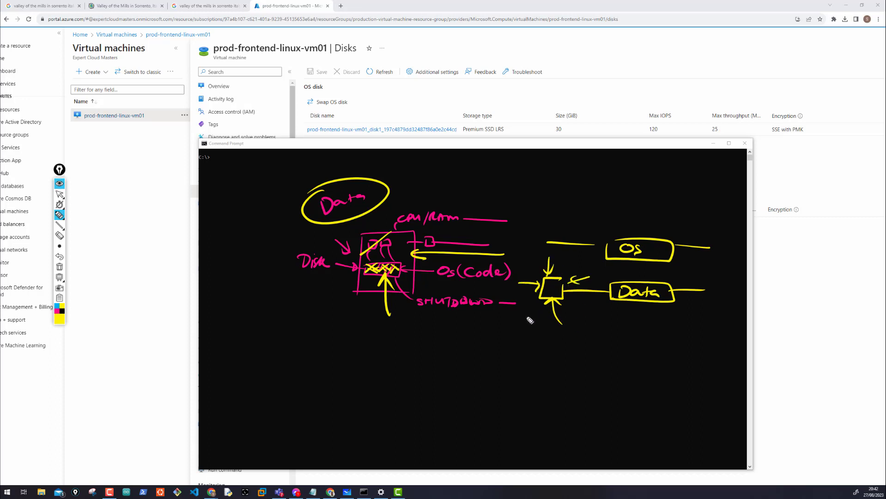
pyautogui.moveTo(521, 319); pyautogui.dragTo(545, 302)
pyautogui.moveTo(538, 301); pyautogui.dragTo(545, 310)
pyautogui.moveTo(532, 257); pyautogui.dragTo(546, 275)
# - Enclose the OS and Data boxes in a large yellow box with two arrows, and write "Azure Storage Accounts" above the sketch
pyautogui.moveTo(585, 212)
pyautogui.mouseDown()
pyautogui.moveTo(585, 320)
pyautogui.moveTo(691, 325)
pyautogui.mouseUp()
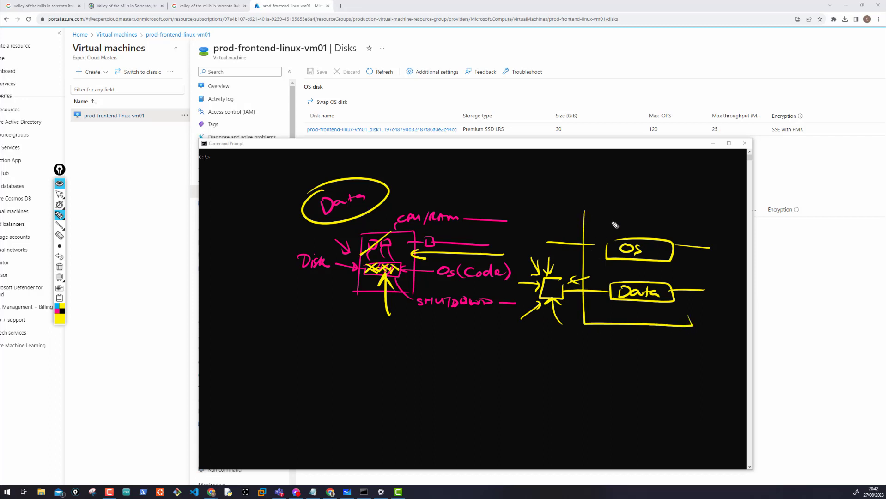
pyautogui.moveTo(585, 212)
pyautogui.mouseDown()
pyautogui.moveTo(683, 209)
pyautogui.moveTo(678, 322)
pyautogui.mouseUp()
pyautogui.moveTo(632, 237)
pyautogui.mouseDown()
pyautogui.moveTo(635, 203)
pyautogui.moveTo(648, 207)
pyautogui.mouseUp()
pyautogui.moveTo(626, 319)
pyautogui.mouseDown()
pyautogui.moveTo(619, 334)
pyautogui.moveTo(632, 305)
pyautogui.mouseUp()
pyautogui.moveTo(625, 315); pyautogui.dragTo(637, 316)
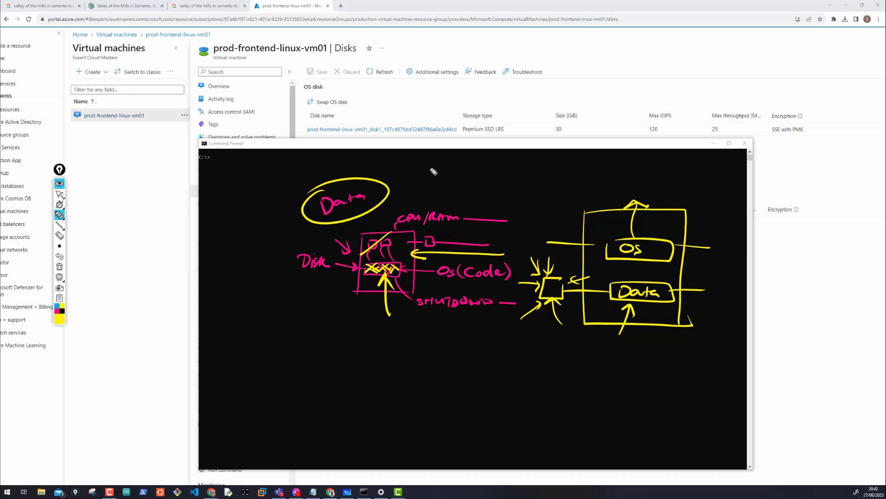
pyautogui.moveTo(430, 161); pyautogui.dragTo(428, 192)
pyautogui.moveTo(432, 159)
pyautogui.mouseDown()
pyautogui.moveTo(441, 191)
pyautogui.moveTo(450, 172)
pyautogui.moveTo(467, 184)
pyautogui.moveTo(531, 178)
pyautogui.moveTo(526, 187)
pyautogui.moveTo(647, 172)
pyautogui.moveTo(728, 183)
pyautogui.moveTo(735, 175)
pyautogui.mouseUp()
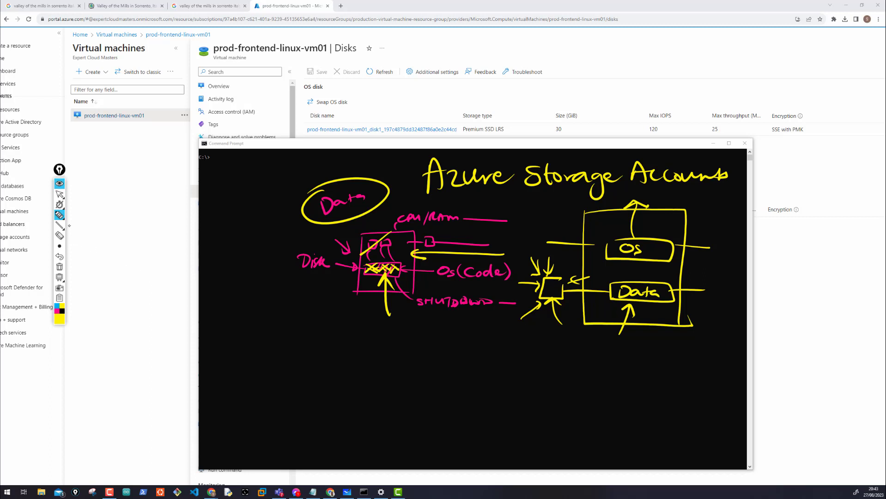
# - Clear all annotations and draw a yellow box labelled "VM1" on the black background
pyautogui.click(59, 194)
pyautogui.click(59, 267)
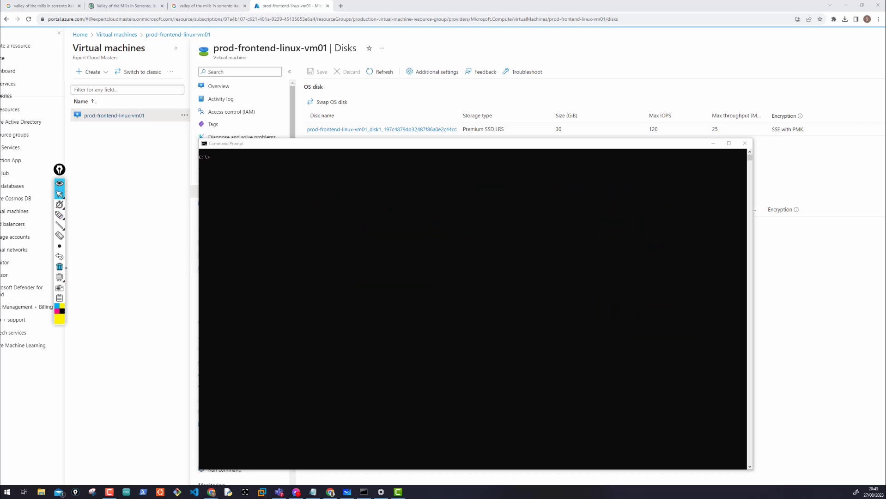
pyautogui.click(60, 215)
pyautogui.moveTo(334, 303)
pyautogui.mouseDown()
pyautogui.moveTo(336, 232)
pyautogui.moveTo(402, 251)
pyautogui.moveTo(400, 296)
pyautogui.mouseUp()
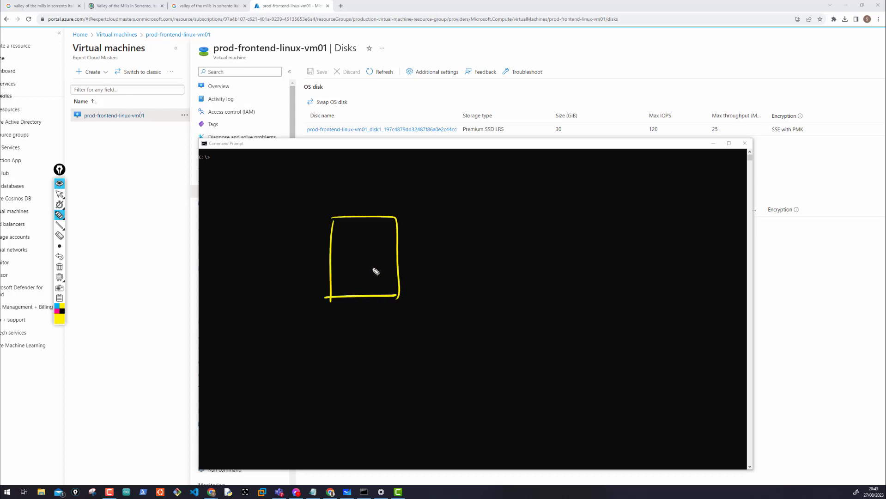
pyautogui.moveTo(345, 248); pyautogui.dragTo(372, 262)
# - Change the pen colour to green and draw a second box beside VM1, labelled "VM2"
pyautogui.click(60, 319)
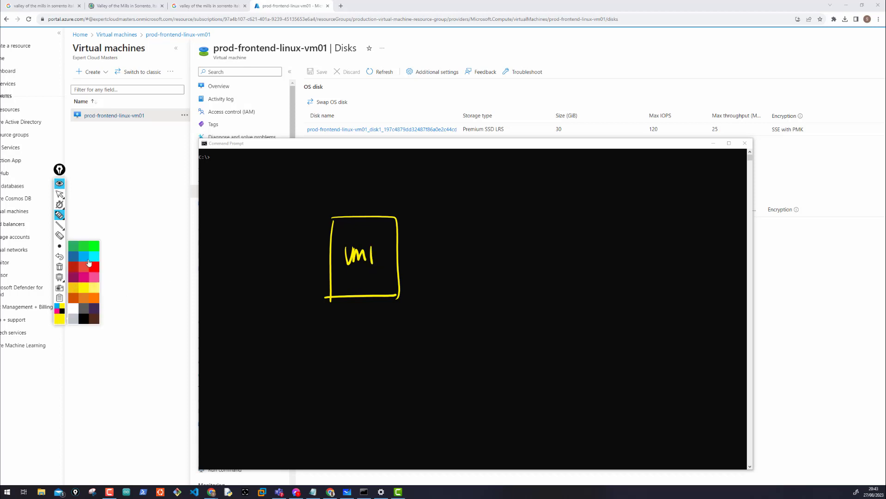
pyautogui.click(83, 249)
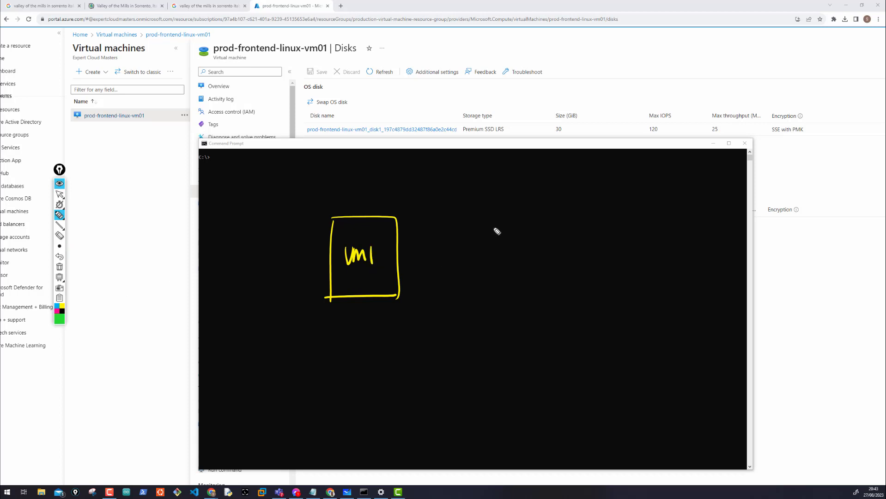
pyautogui.moveTo(493, 215); pyautogui.dragTo(490, 298)
pyautogui.moveTo(531, 216); pyautogui.dragTo(556, 300)
pyautogui.moveTo(482, 296); pyautogui.dragTo(558, 298)
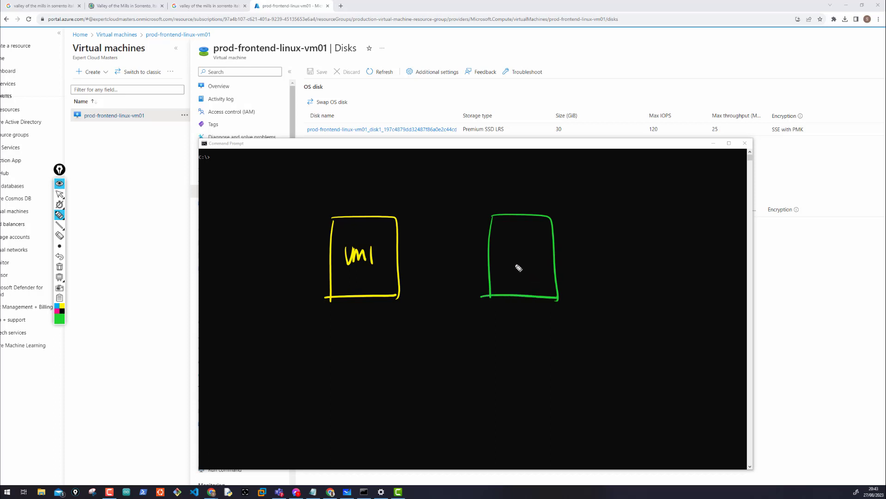
pyautogui.moveTo(503, 253); pyautogui.dragTo(539, 267)
# - Change the pen colour to red and draw a third box beside VM2, labelled "Srv1"
pyautogui.click(58, 321)
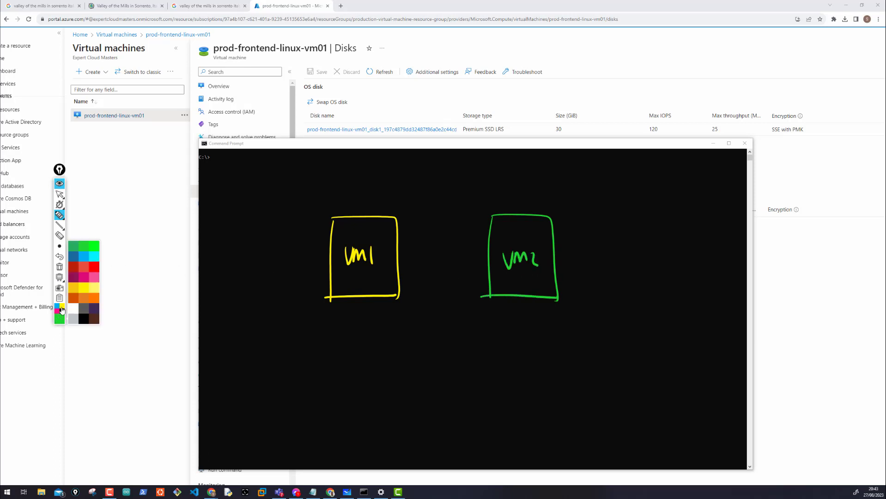
pyautogui.click(94, 271)
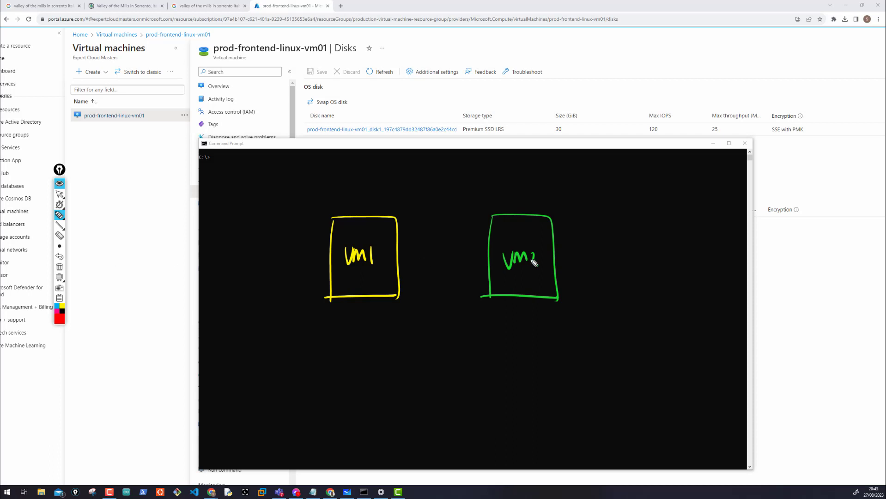
pyautogui.moveTo(652, 214)
pyautogui.mouseDown()
pyautogui.moveTo(651, 293)
pyautogui.moveTo(704, 218)
pyautogui.moveTo(716, 287)
pyautogui.mouseUp()
pyautogui.moveTo(645, 288); pyautogui.dragTo(716, 291)
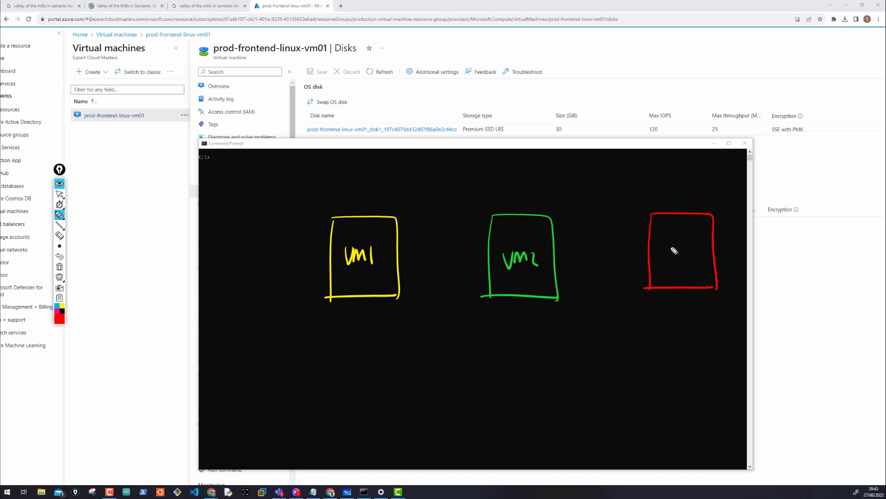
pyautogui.moveTo(673, 234)
pyautogui.mouseDown()
pyautogui.moveTo(663, 250)
pyautogui.moveTo(689, 239)
pyautogui.moveTo(695, 259)
pyautogui.mouseUp()
pyautogui.moveTo(60, 221)
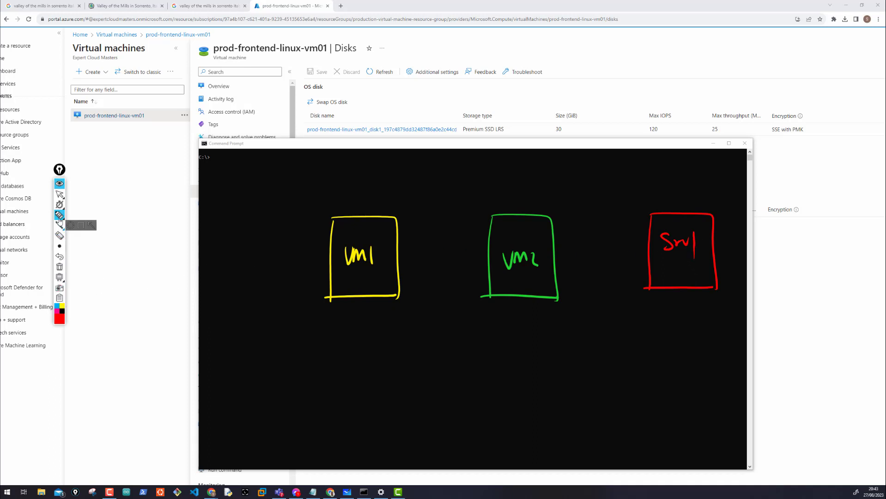
pyautogui.moveTo(60, 204)
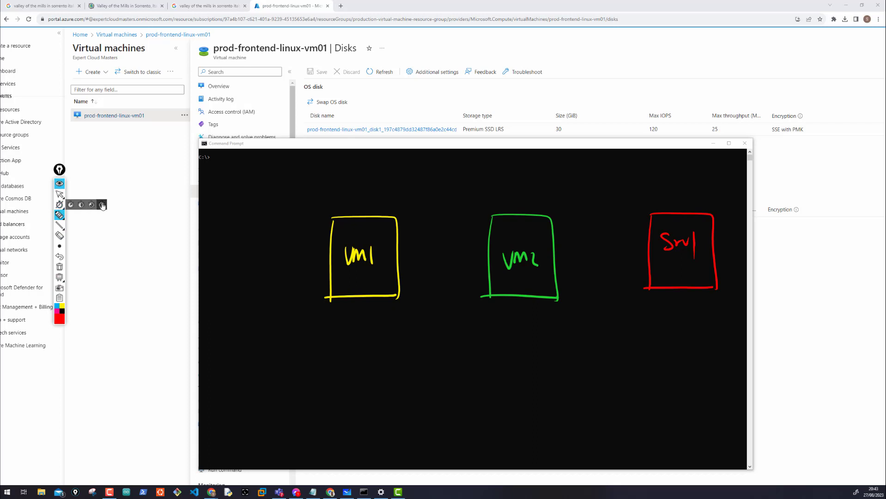
# - With fading white ink, draw curves from Srv1 to VM1 and a hatched storage box with an arrow inside VM1
pyautogui.click(102, 205)
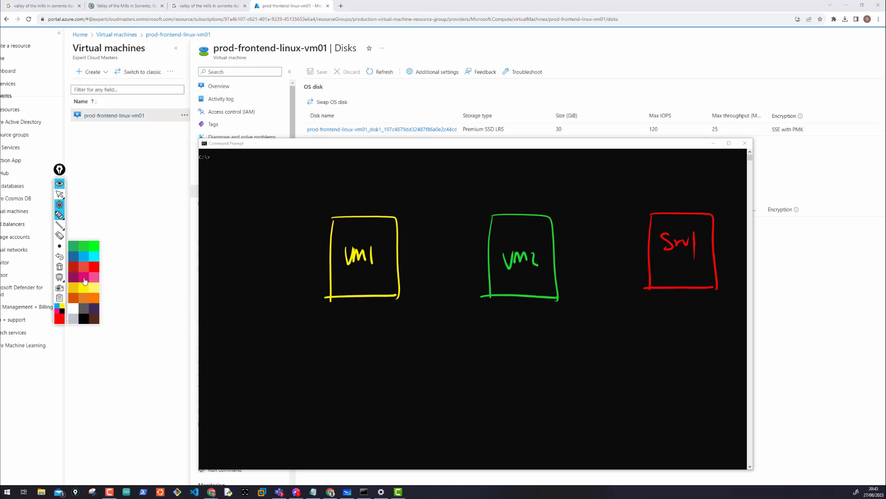
pyautogui.click(72, 312)
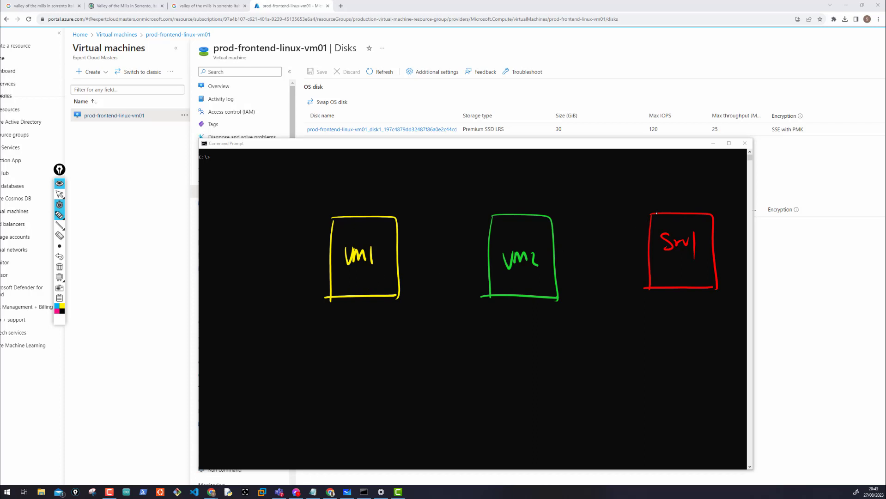
pyautogui.moveTo(663, 213)
pyautogui.mouseDown()
pyautogui.moveTo(484, 163)
pyautogui.moveTo(360, 221)
pyautogui.mouseUp()
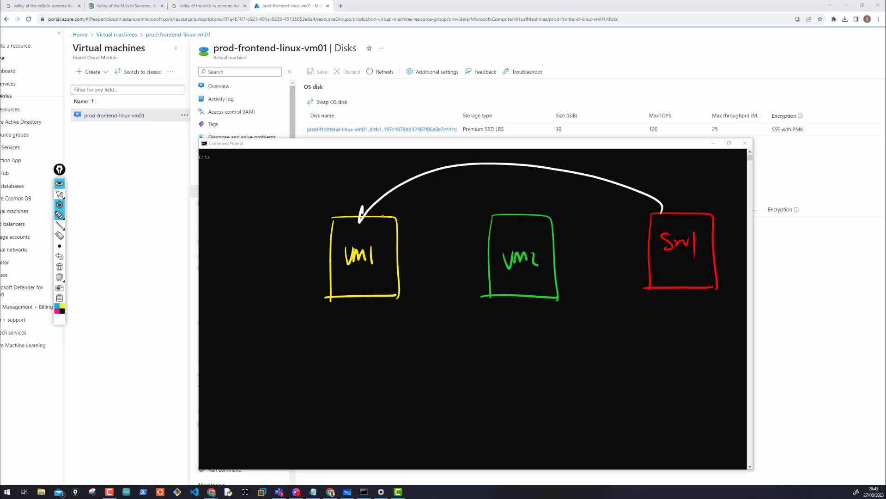
pyautogui.moveTo(384, 258)
pyautogui.mouseDown()
pyautogui.moveTo(371, 279)
pyautogui.moveTo(341, 287)
pyautogui.mouseUp()
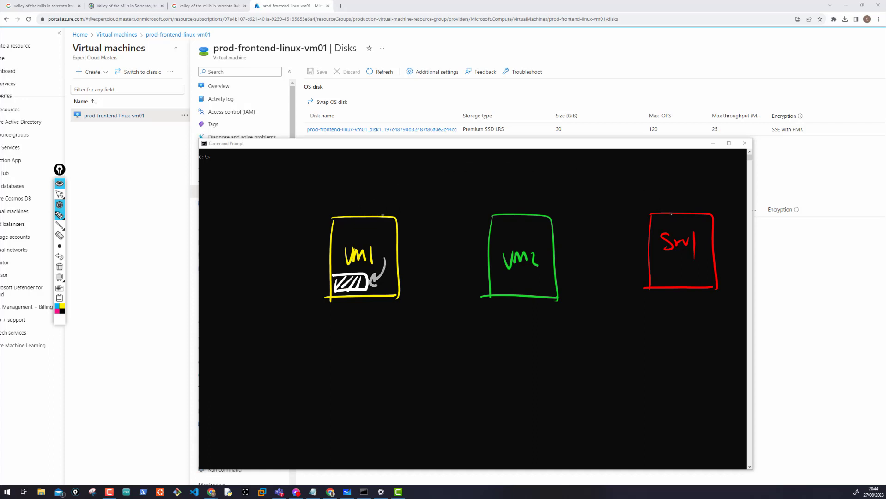
pyautogui.moveTo(671, 214)
pyautogui.mouseDown()
pyautogui.moveTo(662, 185)
pyautogui.moveTo(450, 164)
pyautogui.moveTo(389, 183)
pyautogui.moveTo(377, 223)
pyautogui.mouseUp()
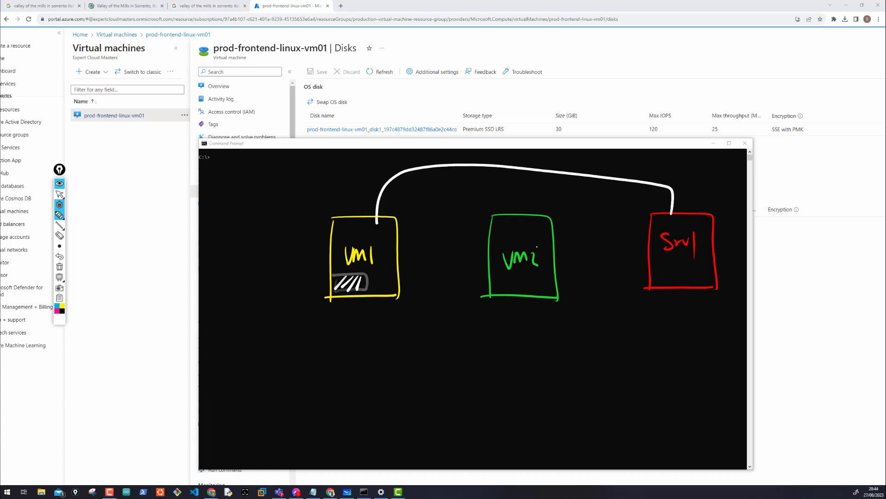
pyautogui.moveTo(427, 187)
pyautogui.mouseDown()
pyautogui.moveTo(452, 153)
pyautogui.moveTo(491, 177)
pyautogui.moveTo(437, 190)
pyautogui.mouseUp()
pyautogui.moveTo(543, 199)
pyautogui.mouseDown()
pyautogui.moveTo(554, 161)
pyautogui.moveTo(586, 197)
pyautogui.moveTo(535, 190)
pyautogui.mouseUp()
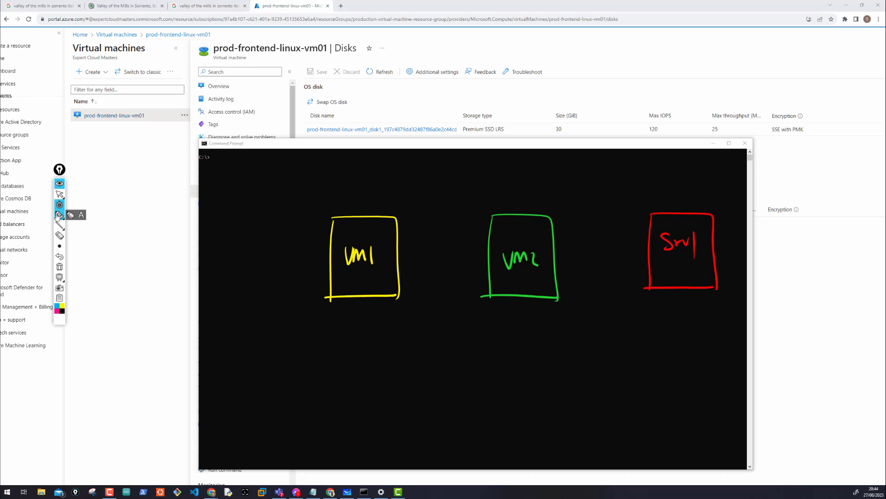
# - Turn off fading ink and, in green, write "mnt" inside VM1 and draw a cloud below VM2 containing a small box and "mnt"
pyautogui.moveTo(59, 204)
pyautogui.click(18, 205)
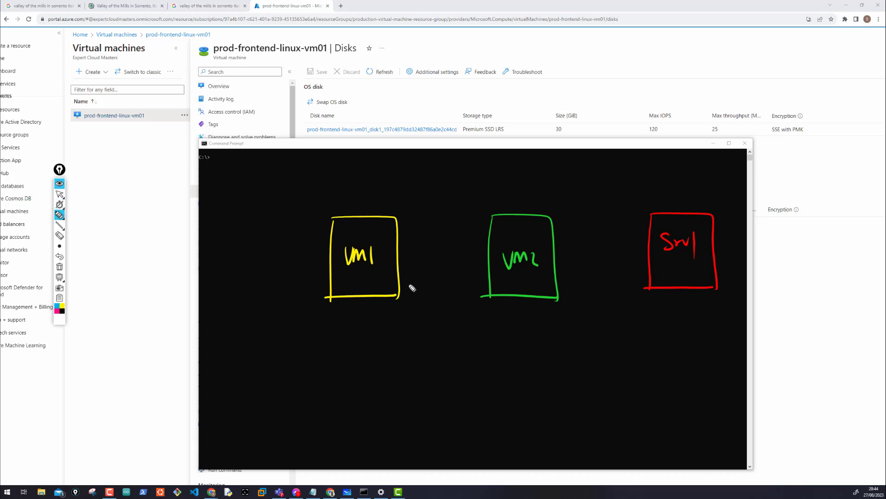
pyautogui.moveTo(62, 309)
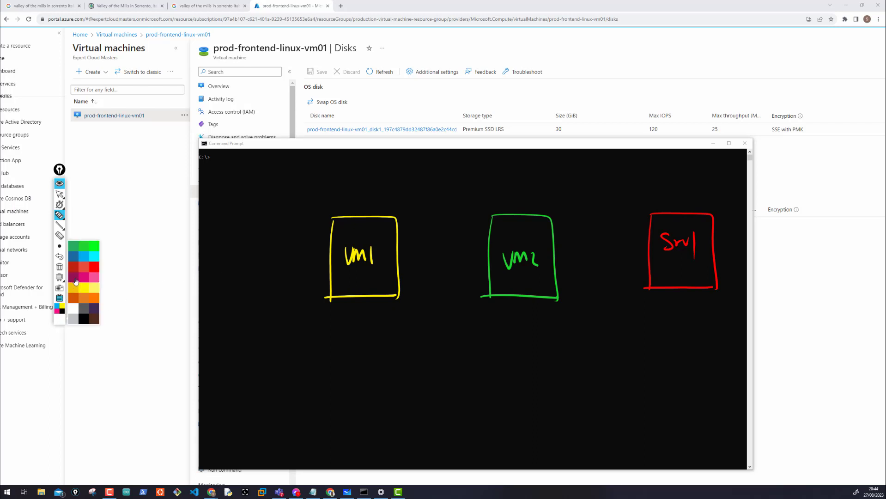
pyautogui.click(84, 250)
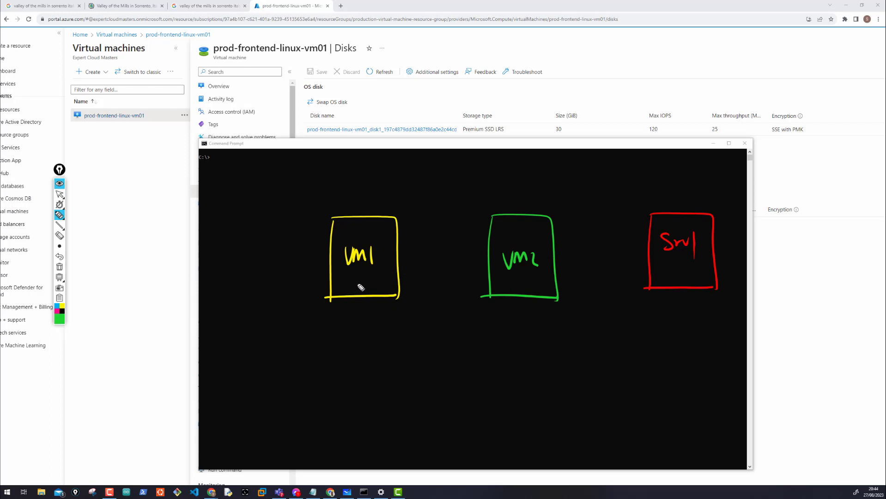
pyautogui.moveTo(357, 285)
pyautogui.mouseDown()
pyautogui.moveTo(376, 289)
pyautogui.moveTo(378, 280)
pyautogui.mouseUp()
pyautogui.moveTo(475, 407)
pyautogui.mouseDown()
pyautogui.moveTo(481, 369)
pyautogui.moveTo(545, 381)
pyautogui.moveTo(507, 418)
pyautogui.moveTo(464, 407)
pyautogui.moveTo(480, 384)
pyautogui.moveTo(479, 397)
pyautogui.moveTo(474, 387)
pyautogui.moveTo(520, 393)
pyautogui.mouseUp()
pyautogui.moveTo(513, 387); pyautogui.dragTo(526, 385)
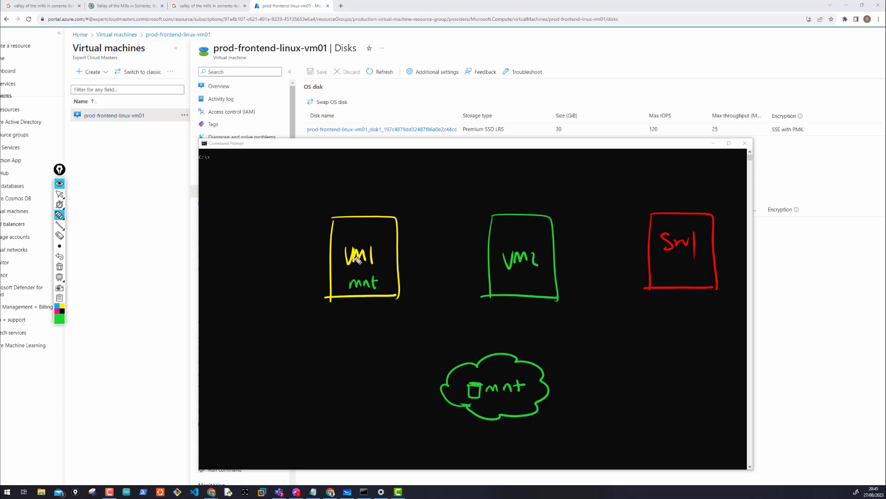
# - In white, draw arrows from VM1, VM2 and Srv1 to the cloud and write "Azure Storage Account" beneath it
pyautogui.click(62, 318)
pyautogui.click(75, 308)
pyautogui.moveTo(398, 297)
pyautogui.mouseDown()
pyautogui.moveTo(462, 364)
pyautogui.moveTo(444, 366)
pyautogui.mouseUp()
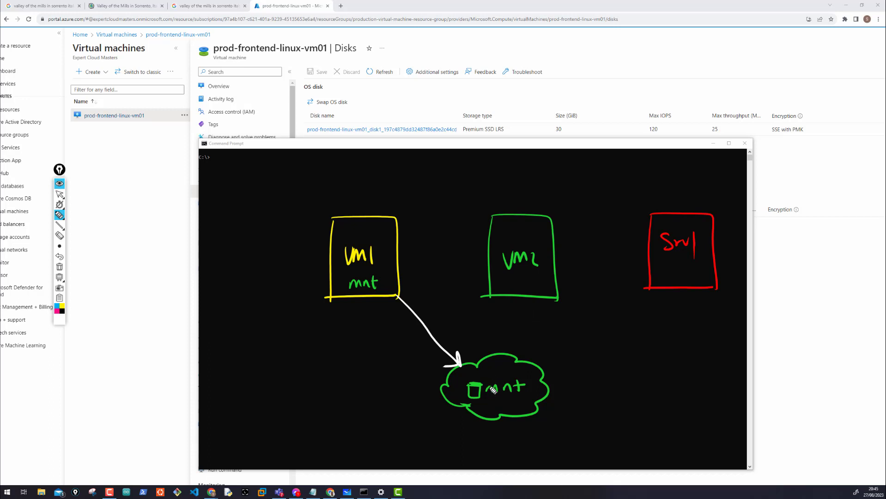
pyautogui.moveTo(515, 294); pyautogui.dragTo(510, 355)
pyautogui.moveTo(482, 432)
pyautogui.mouseDown()
pyautogui.moveTo(479, 448)
pyautogui.moveTo(487, 446)
pyautogui.mouseUp()
pyautogui.moveTo(479, 440)
pyautogui.mouseDown()
pyautogui.moveTo(550, 440)
pyautogui.moveTo(606, 425)
pyautogui.moveTo(610, 436)
pyautogui.moveTo(612, 420)
pyautogui.moveTo(682, 413)
pyautogui.moveTo(703, 395)
pyautogui.mouseUp()
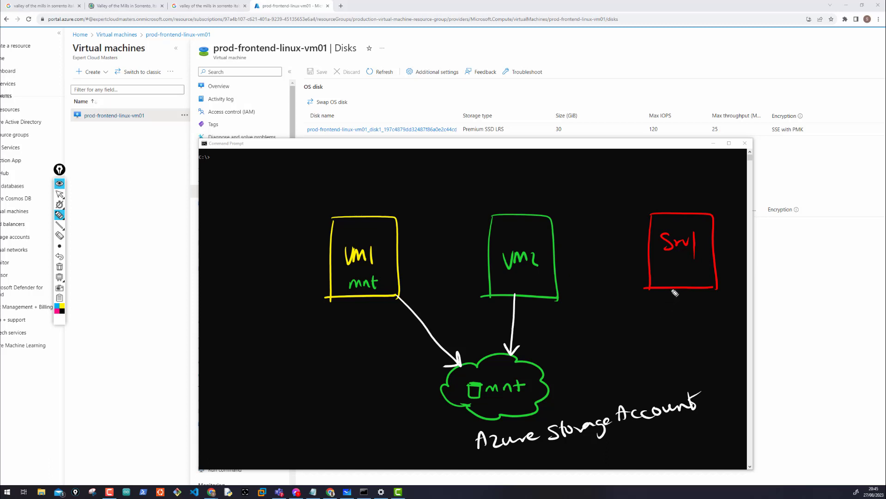
pyautogui.moveTo(673, 291)
pyautogui.mouseDown()
pyautogui.moveTo(654, 320)
pyautogui.moveTo(543, 365)
pyautogui.moveTo(548, 360)
pyautogui.moveTo(552, 372)
pyautogui.mouseUp()
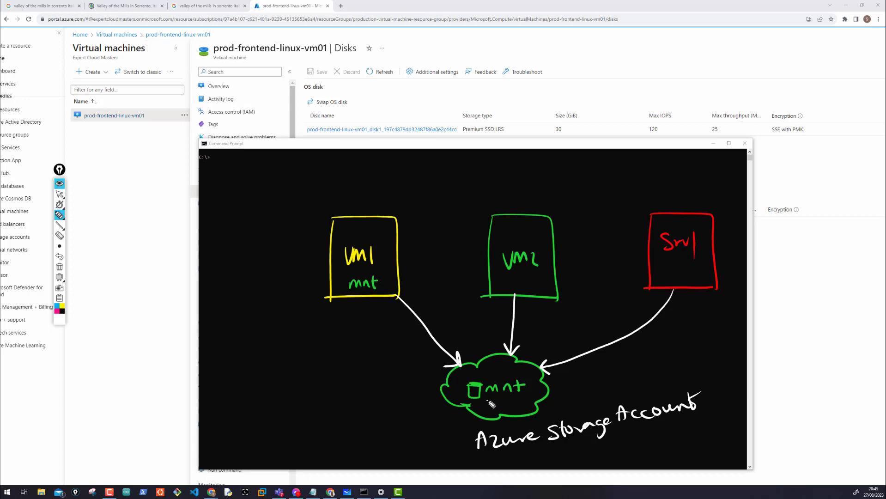
# - Write "Srv1" in white, "VM2" in yellow and "VM1" in blue inside the cloud
pyautogui.moveTo(489, 402)
pyautogui.mouseDown()
pyautogui.moveTo(508, 402)
pyautogui.moveTo(507, 412)
pyautogui.mouseUp()
pyautogui.click(62, 305)
pyautogui.moveTo(489, 371); pyautogui.dragTo(513, 379)
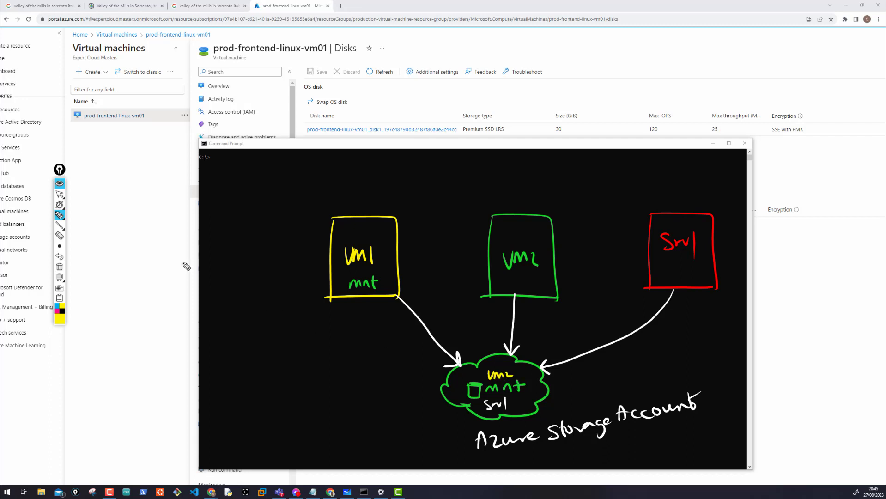
pyautogui.click(57, 306)
pyautogui.moveTo(457, 375); pyautogui.dragTo(473, 380)
# - Draw a blue arrow from VM1 to "mnt/" and list "VM1" in yellow, "Srv1" in pink and "VM2" in green beneath it
pyautogui.moveTo(387, 243)
pyautogui.mouseDown()
pyautogui.moveTo(422, 245)
pyautogui.moveTo(415, 249)
pyautogui.mouseUp()
pyautogui.moveTo(430, 236)
pyautogui.mouseDown()
pyautogui.moveTo(454, 227)
pyautogui.moveTo(454, 247)
pyautogui.mouseUp()
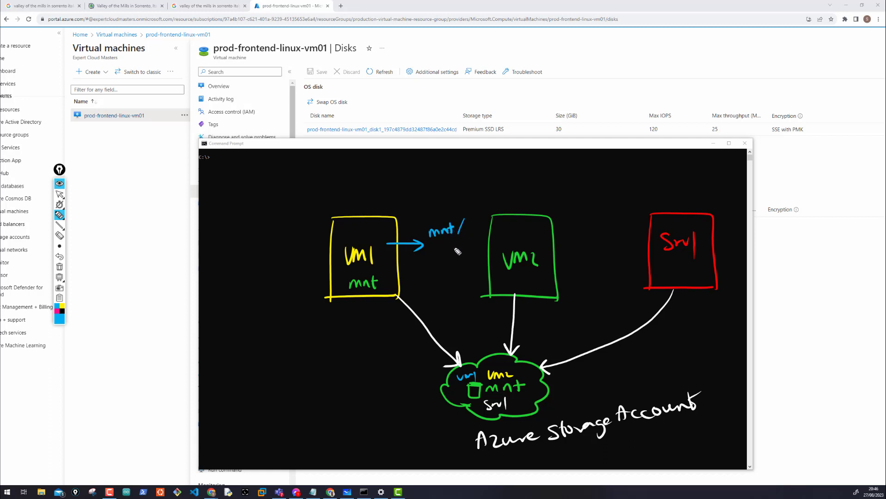
pyautogui.click(62, 305)
pyautogui.moveTo(425, 261)
pyautogui.mouseDown()
pyautogui.moveTo(445, 271)
pyautogui.moveTo(424, 287)
pyautogui.moveTo(448, 288)
pyautogui.mouseUp()
pyautogui.click(56, 311)
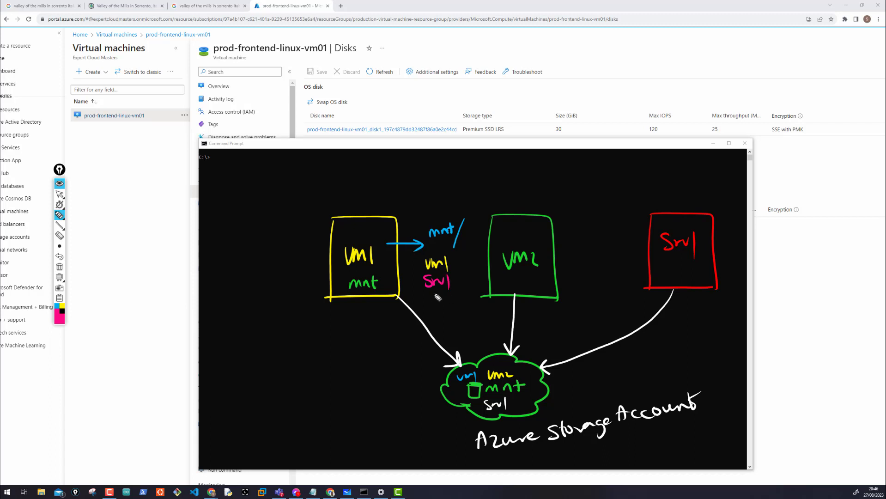
pyautogui.click(61, 319)
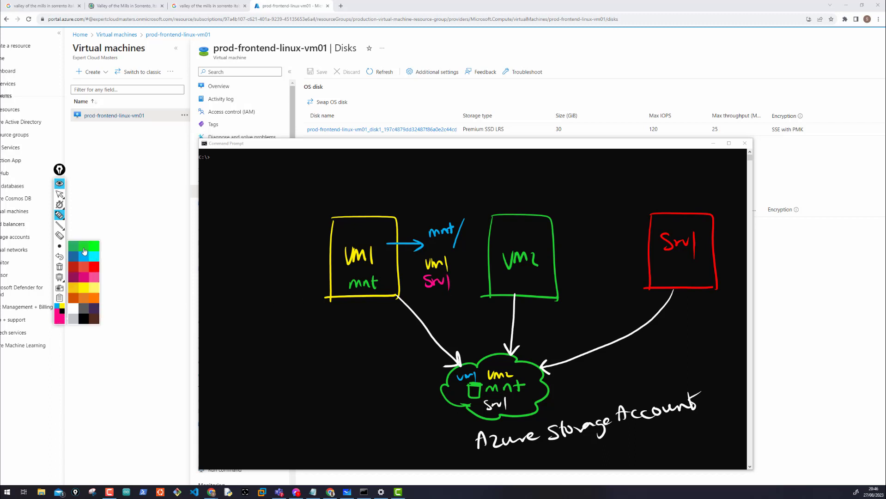
pyautogui.click(85, 251)
pyautogui.moveTo(425, 296); pyautogui.dragTo(457, 304)
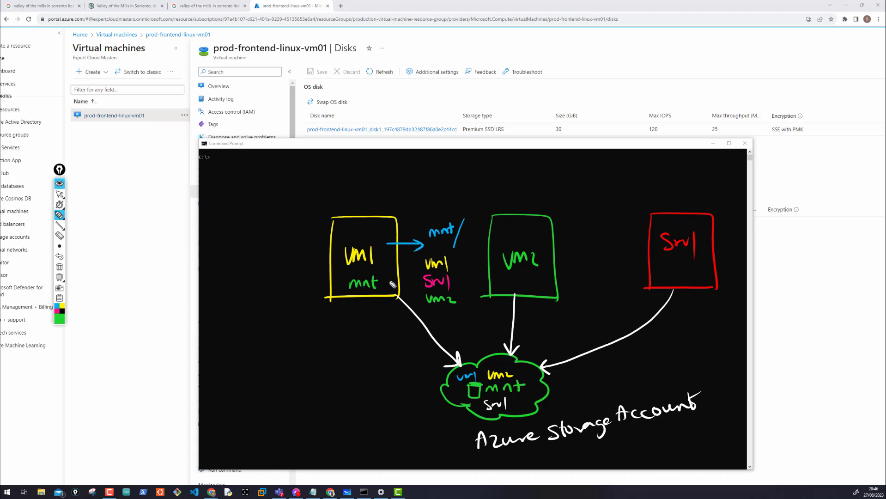
# - Mark the VM1, Srv1 and VM2 entries under "mnt/" with yellow dashes and circle each one in yellow
pyautogui.click(62, 306)
pyautogui.moveTo(406, 265); pyautogui.dragTo(470, 261)
pyautogui.moveTo(406, 280); pyautogui.dragTo(466, 279)
pyautogui.moveTo(407, 299); pyautogui.dragTo(471, 295)
pyautogui.moveTo(429, 260); pyautogui.dragTo(459, 265)
pyautogui.moveTo(436, 274)
pyautogui.mouseDown()
pyautogui.moveTo(432, 284)
pyautogui.moveTo(444, 290)
pyautogui.moveTo(405, 313)
pyautogui.moveTo(416, 319)
pyautogui.mouseUp()
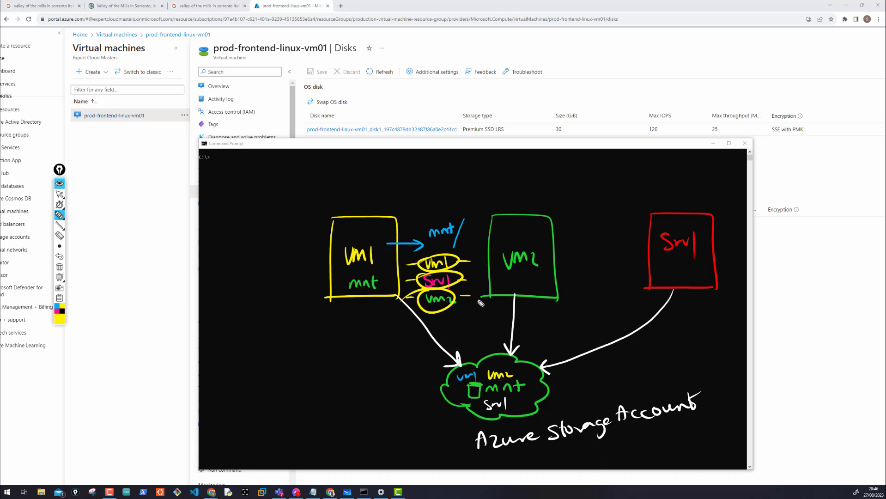
# - Draw a yellow person above VM1, a green person above VM2 and a pink person above Srv1
pyautogui.moveTo(361, 175); pyautogui.dragTo(360, 190)
pyautogui.click(60, 321)
pyautogui.click(94, 246)
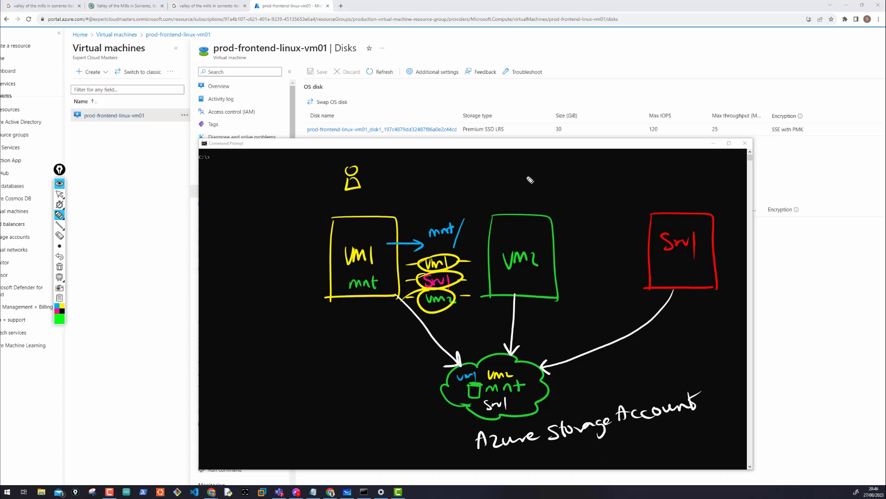
pyautogui.moveTo(525, 169)
pyautogui.mouseDown()
pyautogui.moveTo(515, 191)
pyautogui.moveTo(528, 193)
pyautogui.mouseUp()
pyautogui.click(57, 312)
pyautogui.moveTo(673, 174); pyautogui.dragTo(681, 195)
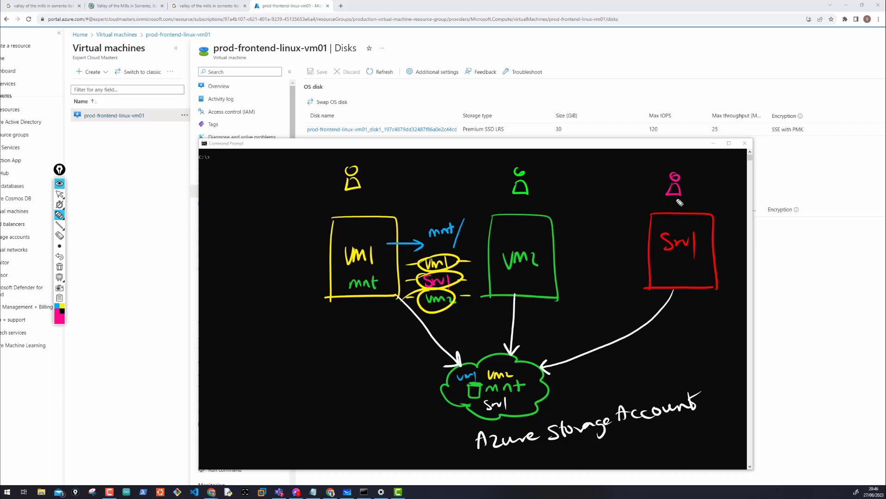
# - Draw arrows to the entries under "mnt/": pink from the Srv1 person, white from the VM2 person and yellow from the VM1 box
pyautogui.moveTo(662, 187)
pyautogui.mouseDown()
pyautogui.moveTo(633, 182)
pyautogui.moveTo(504, 277)
pyautogui.moveTo(465, 274)
pyautogui.moveTo(471, 282)
pyautogui.mouseUp()
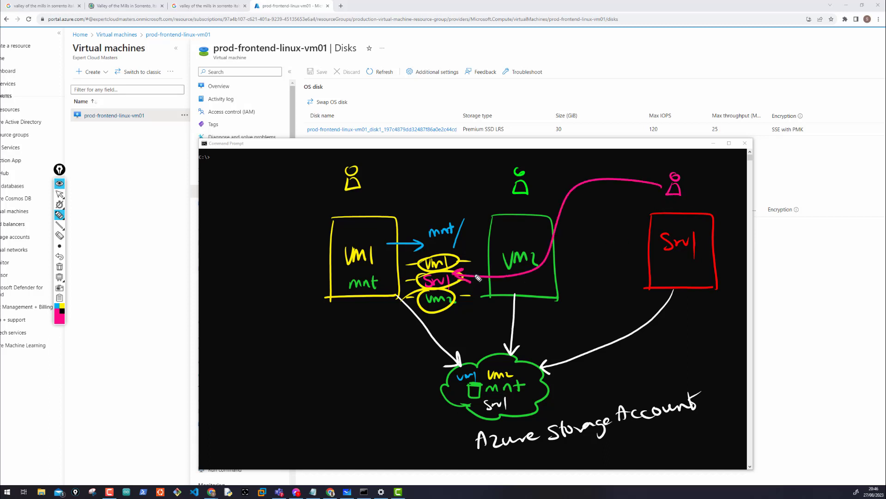
pyautogui.click(60, 319)
pyautogui.click(72, 315)
pyautogui.moveTo(521, 186)
pyautogui.mouseDown()
pyautogui.moveTo(468, 315)
pyautogui.moveTo(454, 311)
pyautogui.mouseUp()
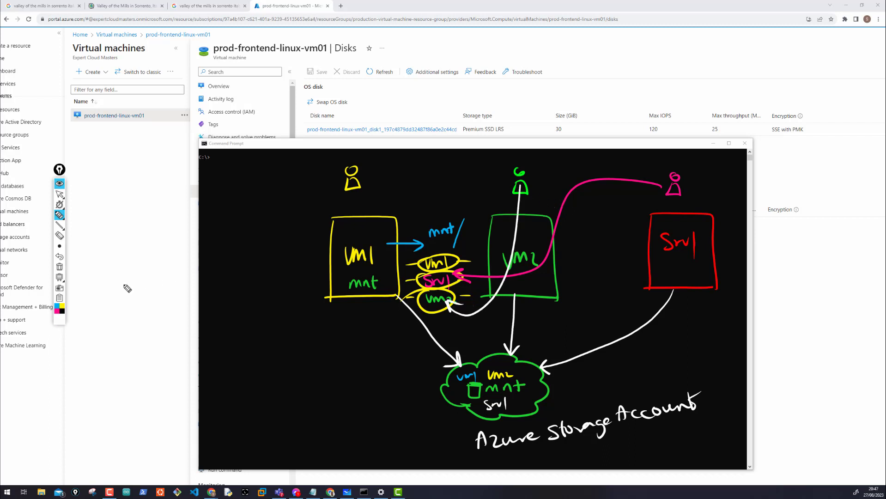
pyautogui.click(62, 317)
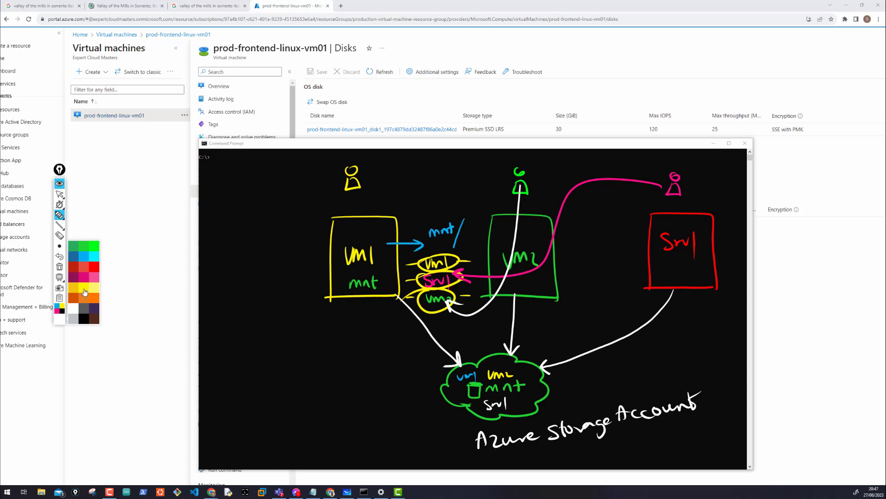
pyautogui.click(86, 293)
pyautogui.moveTo(400, 226); pyautogui.dragTo(424, 251)
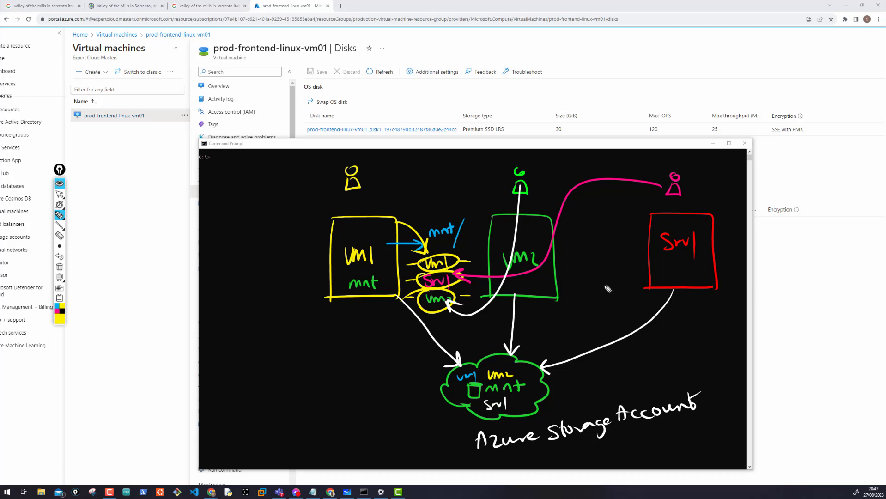
# - Draw four short yellow arrows around the cloud, all pointing towards it
pyautogui.moveTo(396, 384)
pyautogui.mouseDown()
pyautogui.moveTo(417, 383)
pyautogui.moveTo(409, 393)
pyautogui.mouseUp()
pyautogui.moveTo(554, 375); pyautogui.dragTo(573, 375)
pyautogui.moveTo(563, 370); pyautogui.dragTo(563, 379)
pyautogui.moveTo(444, 426); pyautogui.dragTo(457, 412)
pyautogui.moveTo(450, 412); pyautogui.dragTo(457, 421)
pyautogui.moveTo(563, 421); pyautogui.dragTo(540, 407)
pyautogui.moveTo(540, 409); pyautogui.dragTo(543, 422)
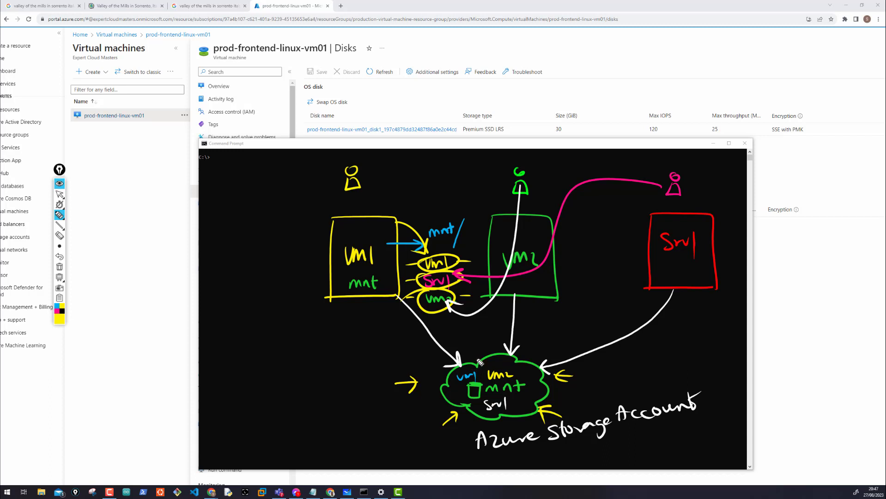
# - Write "Files" in yellow below VM1 with short dashes around it and an arrow pointing up to the VM1 box
pyautogui.moveTo(333, 321)
pyautogui.mouseDown()
pyautogui.moveTo(333, 301)
pyautogui.moveTo(341, 309)
pyautogui.mouseUp()
pyautogui.moveTo(323, 338)
pyautogui.mouseDown()
pyautogui.moveTo(345, 334)
pyautogui.moveTo(312, 340)
pyautogui.moveTo(358, 326)
pyautogui.mouseUp()
pyautogui.moveTo(294, 357); pyautogui.dragTo(304, 355)
pyautogui.moveTo(358, 337); pyautogui.dragTo(366, 336)
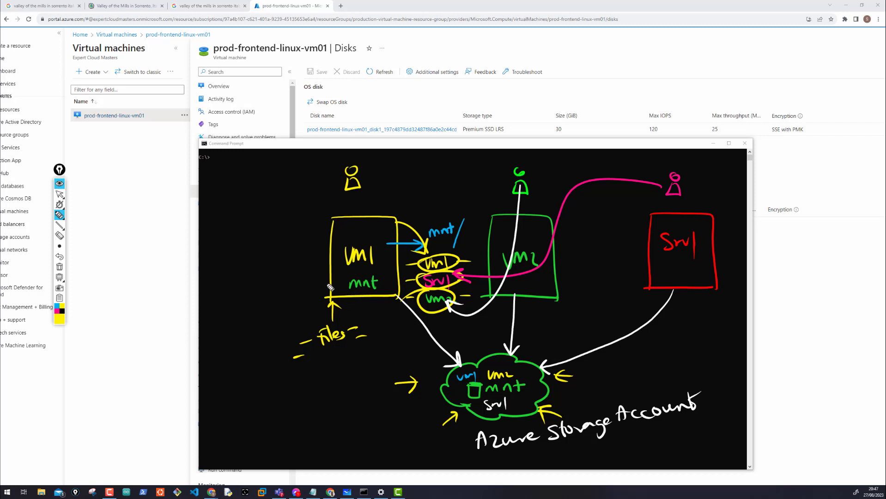
# - Draw a yellow double circle and a small rectangle inside VM1, with a curved arrow leading into the box, and mark "mnt"
pyautogui.moveTo(342, 230)
pyautogui.mouseDown()
pyautogui.moveTo(351, 234)
pyautogui.moveTo(333, 226)
pyautogui.moveTo(345, 246)
pyautogui.moveTo(332, 282)
pyautogui.mouseUp()
pyautogui.moveTo(329, 273)
pyautogui.mouseDown()
pyautogui.moveTo(328, 286)
pyautogui.moveTo(375, 260)
pyautogui.moveTo(332, 273)
pyautogui.mouseUp()
pyautogui.moveTo(360, 266); pyautogui.dragTo(367, 265)
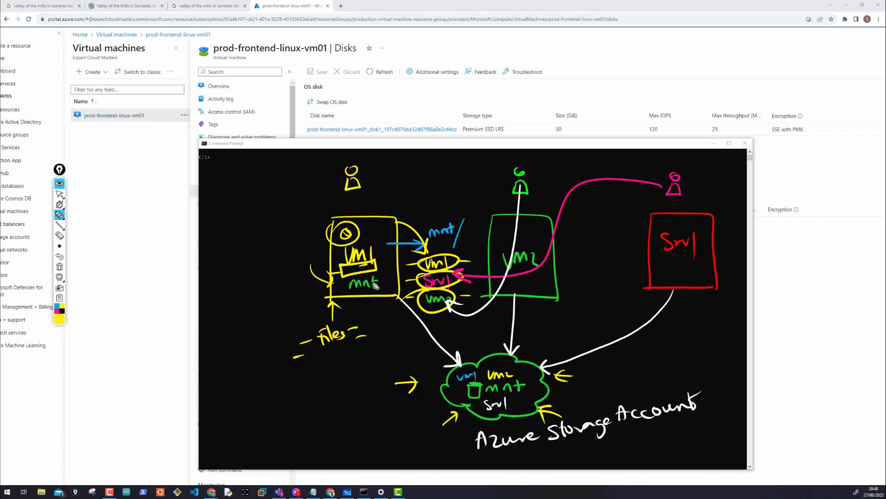
pyautogui.moveTo(371, 281); pyautogui.dragTo(378, 279)
# - Leave drawing mode, switch to Microsoft Whiteboard, clear all screen annotations and maximise the whiteboard window
pyautogui.click(59, 194)
pyautogui.hotkey('alt', 'Tab')
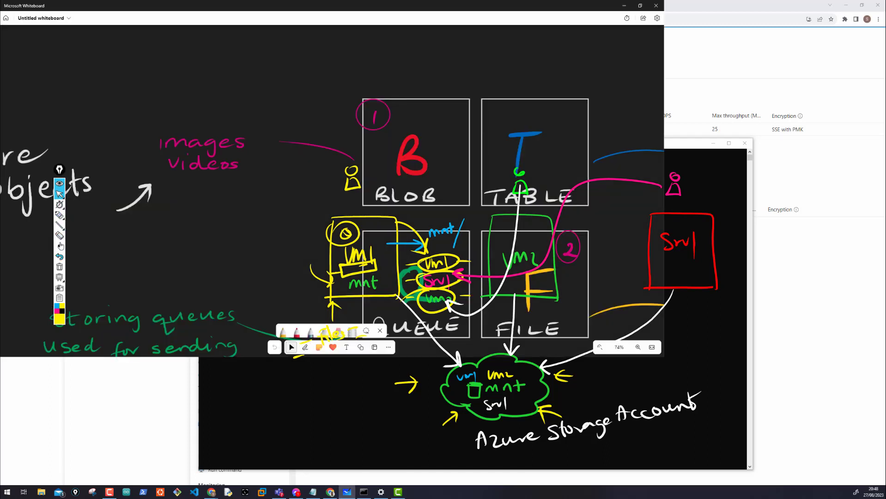
pyautogui.click(59, 268)
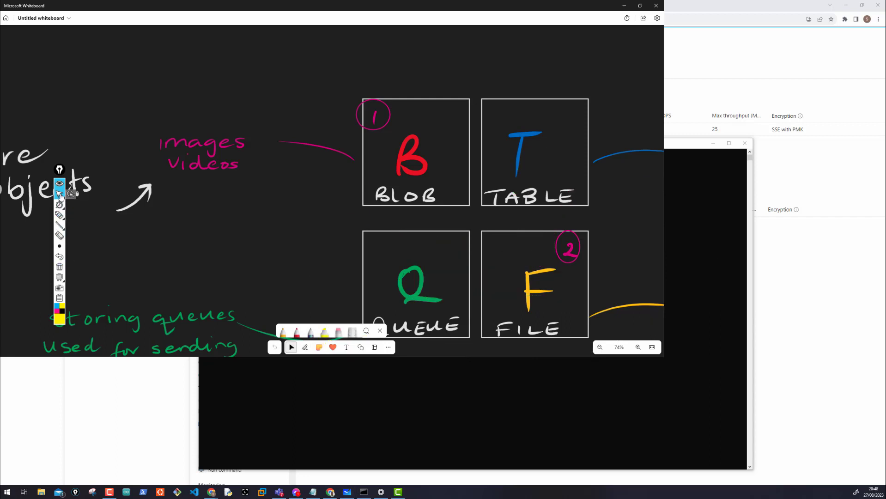
pyautogui.click(640, 6)
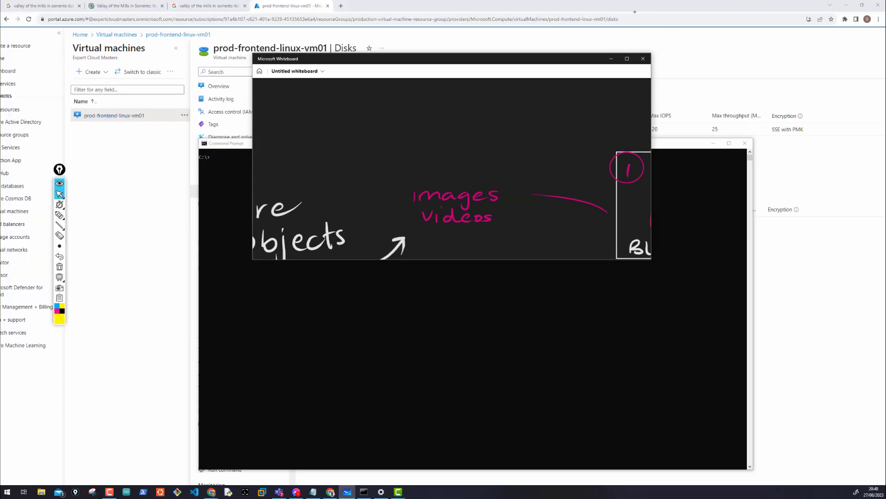
pyautogui.click(627, 61)
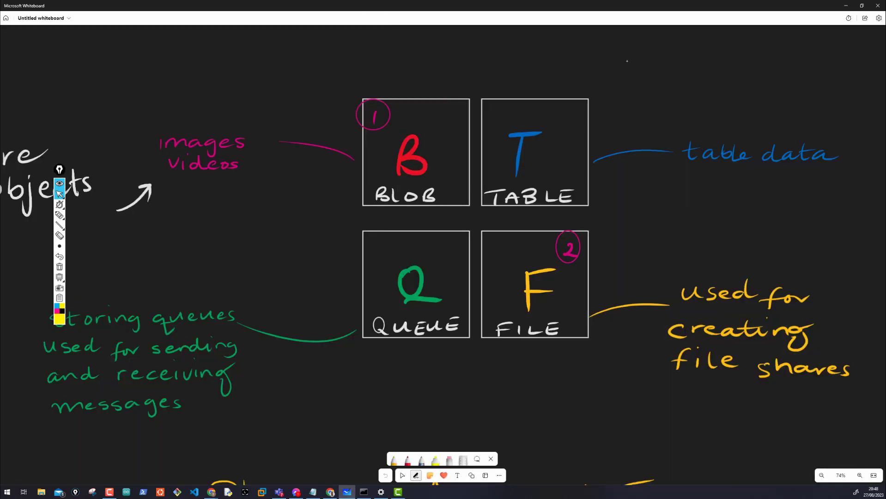
# - Draw a yellow VM box above "images videos" with a line and arrow leading to the Blob box, marked "mnt"
pyautogui.click(59, 215)
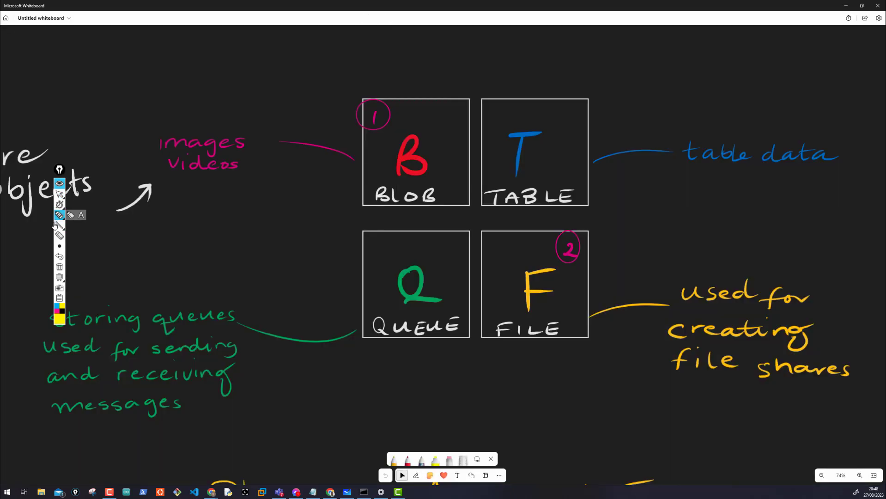
pyautogui.moveTo(60, 219)
pyautogui.moveTo(241, 65)
pyautogui.mouseDown()
pyautogui.moveTo(218, 67)
pyautogui.moveTo(240, 58)
pyautogui.mouseUp()
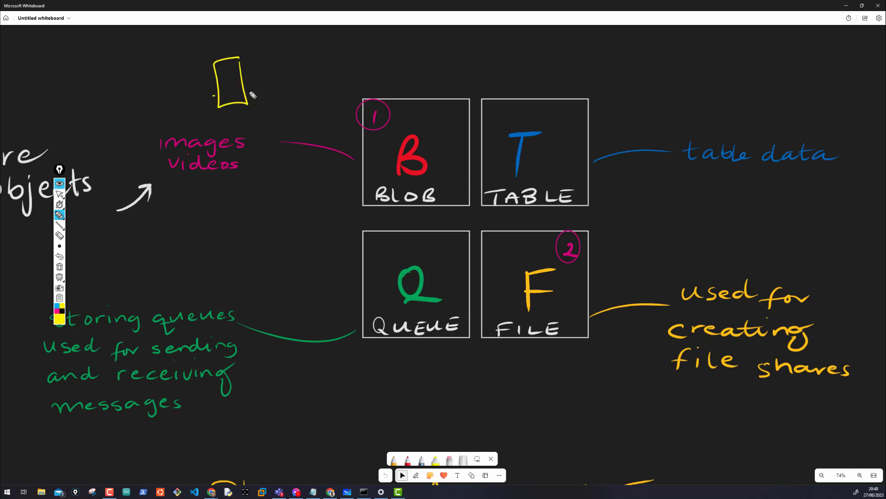
pyautogui.moveTo(252, 95)
pyautogui.mouseDown()
pyautogui.moveTo(231, 69)
pyautogui.moveTo(239, 67)
pyautogui.moveTo(290, 130)
pyautogui.moveTo(294, 105)
pyautogui.moveTo(307, 111)
pyautogui.mouseUp()
pyautogui.moveTo(303, 101); pyautogui.dragTo(313, 98)
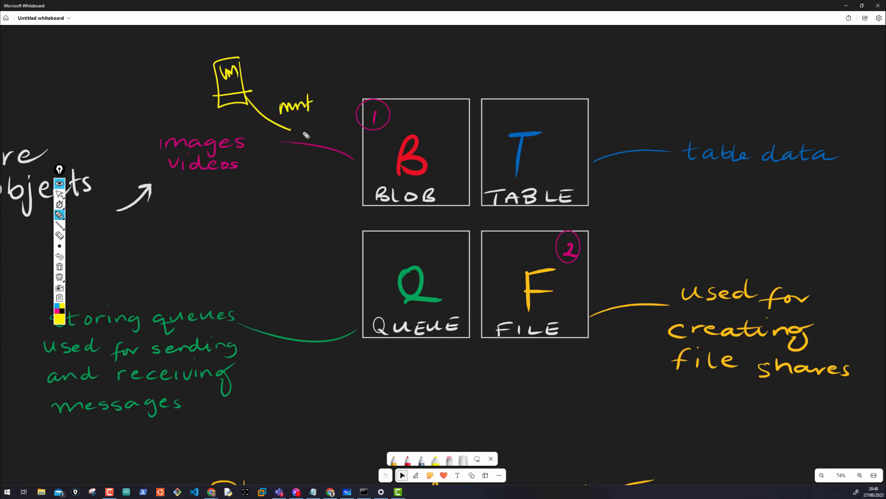
pyautogui.moveTo(315, 137)
pyautogui.mouseDown()
pyautogui.moveTo(360, 182)
pyautogui.moveTo(352, 184)
pyautogui.mouseUp()
# - Circle the words "images", "videos" and "table data" in yellow
pyautogui.moveTo(172, 125)
pyautogui.mouseDown()
pyautogui.moveTo(223, 148)
pyautogui.moveTo(194, 123)
pyautogui.mouseUp()
pyautogui.moveTo(180, 161)
pyautogui.mouseDown()
pyautogui.moveTo(257, 159)
pyautogui.moveTo(178, 170)
pyautogui.mouseUp()
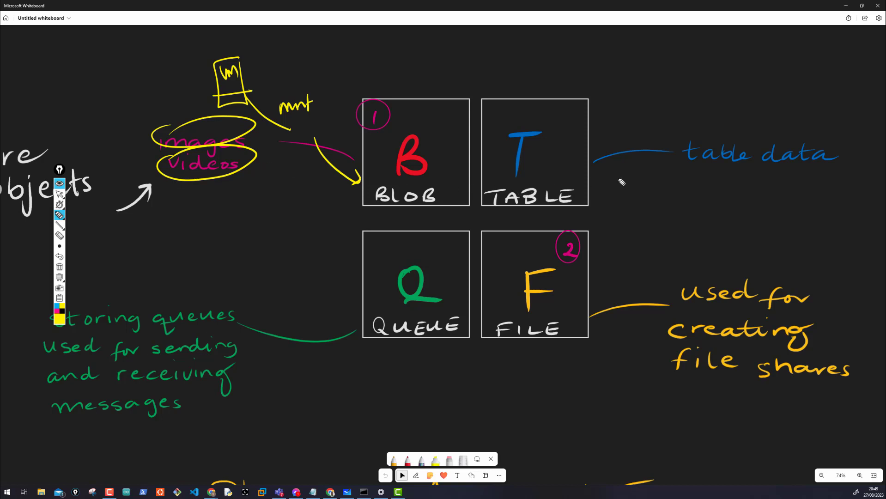
pyautogui.moveTo(707, 136)
pyautogui.mouseDown()
pyautogui.moveTo(731, 185)
pyautogui.moveTo(705, 137)
pyautogui.mouseUp()
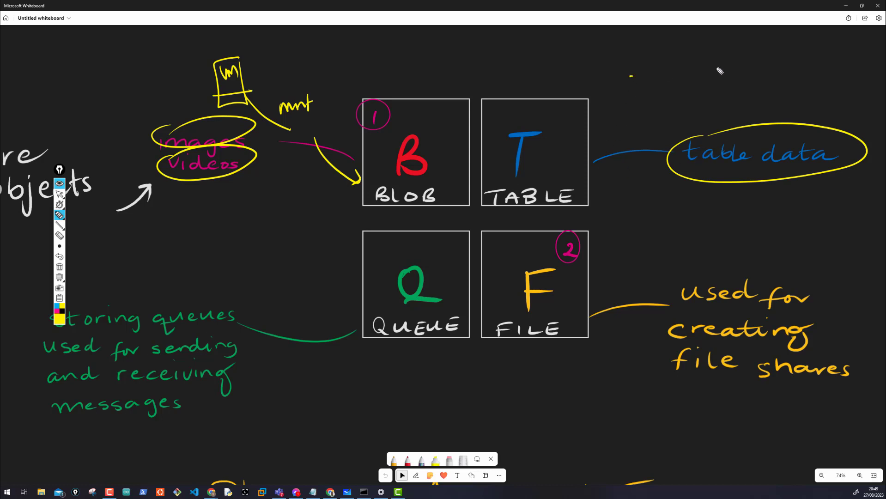
# - Draw a yellow table grid with short column headings above "table data" and an arrow from it to the Table box
pyautogui.moveTo(631, 77); pyautogui.dragTo(772, 62)
pyautogui.moveTo(670, 53); pyautogui.dragTo(684, 127)
pyautogui.moveTo(707, 46); pyautogui.dragTo(719, 115)
pyautogui.moveTo(744, 48); pyautogui.dragTo(751, 115)
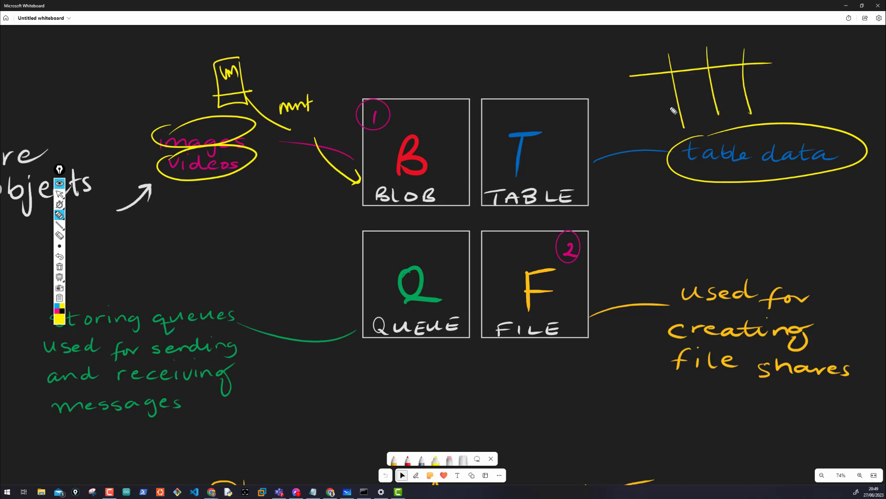
pyautogui.moveTo(629, 95); pyautogui.dragTo(770, 76)
pyautogui.moveTo(639, 110); pyautogui.dragTo(771, 87)
pyautogui.moveTo(658, 123); pyautogui.dragTo(771, 105)
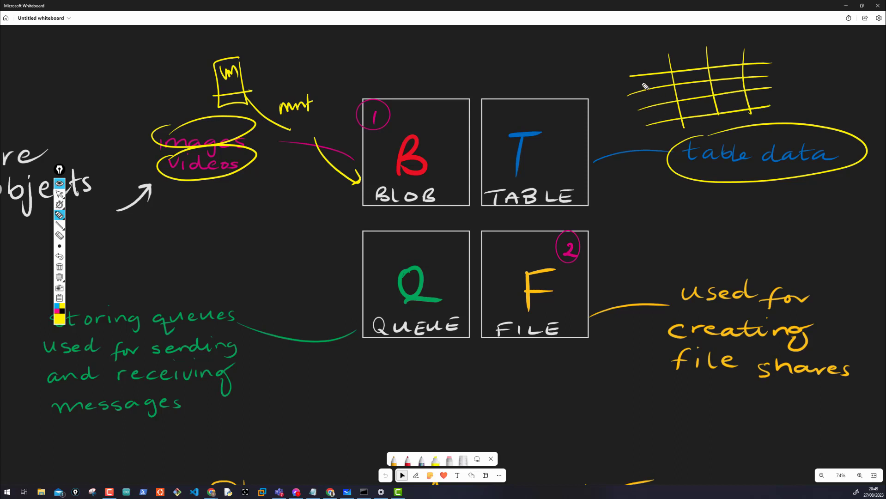
pyautogui.moveTo(637, 52); pyautogui.dragTo(660, 138)
pyautogui.moveTo(643, 72)
pyautogui.mouseDown()
pyautogui.moveTo(674, 59)
pyautogui.moveTo(733, 58)
pyautogui.mouseUp()
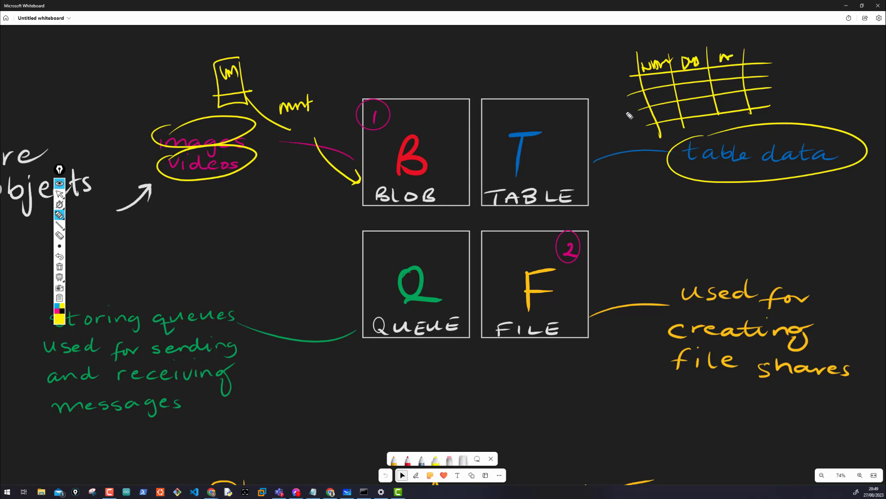
pyautogui.moveTo(627, 110)
pyautogui.mouseDown()
pyautogui.moveTo(576, 146)
pyautogui.moveTo(592, 149)
pyautogui.mouseUp()
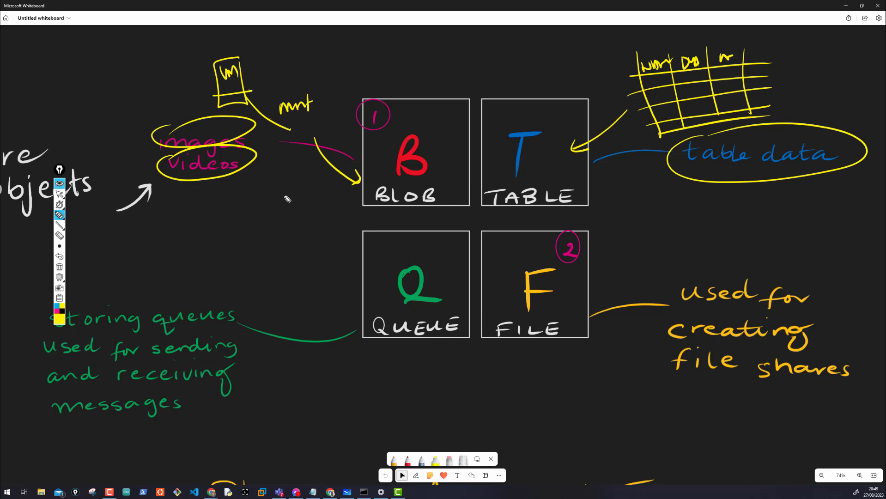
# - Draw a yellow web page with a shaded picture inside it below "videos", with arrows pointing towards the Blob box
pyautogui.moveTo(280, 195); pyautogui.dragTo(305, 204)
pyautogui.moveTo(248, 184)
pyautogui.mouseDown()
pyautogui.moveTo(257, 252)
pyautogui.moveTo(202, 185)
pyautogui.moveTo(241, 189)
pyautogui.moveTo(245, 197)
pyautogui.mouseUp()
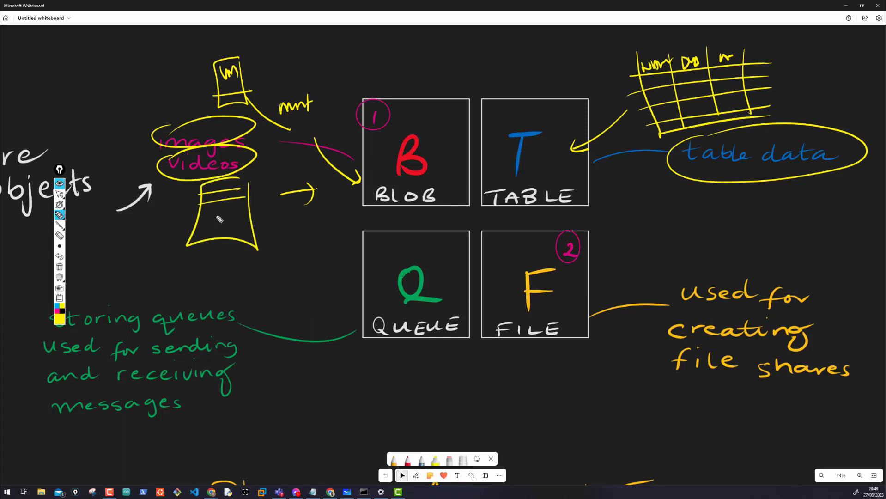
pyautogui.moveTo(209, 213)
pyautogui.mouseDown()
pyautogui.moveTo(209, 220)
pyautogui.moveTo(240, 229)
pyautogui.moveTo(340, 185)
pyautogui.moveTo(327, 205)
pyautogui.mouseUp()
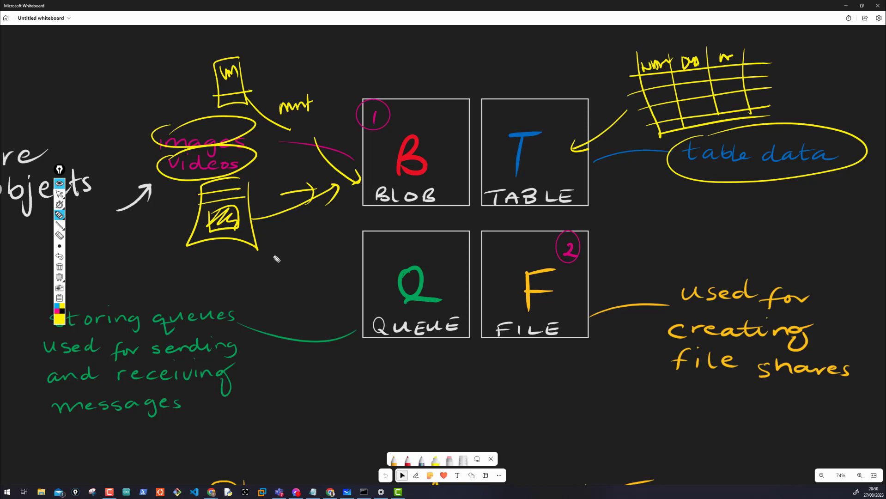
# - Write "<img src=" in yellow beside the page sketch with an arrow up into the Blob box, and add a short stroke beside the page
pyautogui.moveTo(264, 252)
pyautogui.mouseDown()
pyautogui.moveTo(296, 253)
pyautogui.moveTo(312, 241)
pyautogui.moveTo(269, 263)
pyautogui.mouseUp()
pyautogui.moveTo(319, 237)
pyautogui.mouseDown()
pyautogui.moveTo(394, 182)
pyautogui.moveTo(398, 191)
pyautogui.mouseUp()
pyautogui.moveTo(158, 202); pyautogui.dragTo(142, 223)
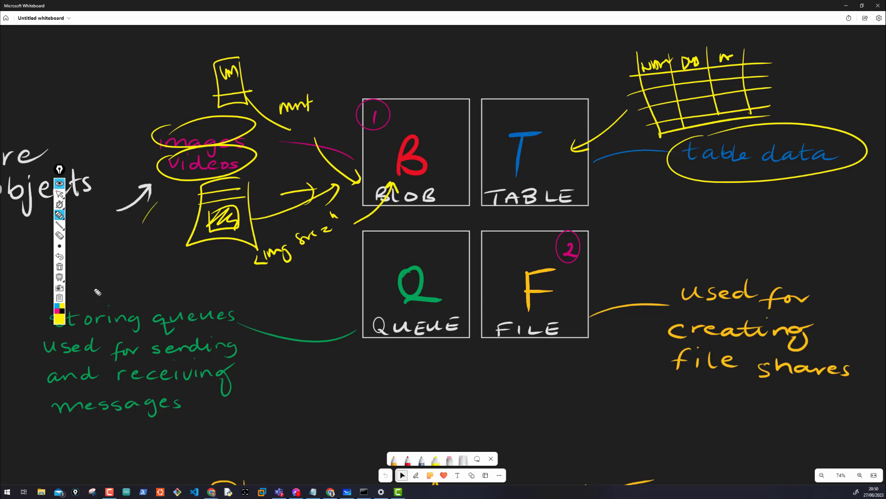
# - Cross out "mnt" and circle the yellow VM box in pink
pyautogui.click(58, 312)
pyautogui.moveTo(268, 98)
pyautogui.mouseDown()
pyautogui.moveTo(305, 109)
pyautogui.moveTo(284, 121)
pyautogui.mouseUp()
pyautogui.moveTo(215, 63)
pyautogui.mouseDown()
pyautogui.moveTo(265, 76)
pyautogui.moveTo(240, 73)
pyautogui.mouseUp()
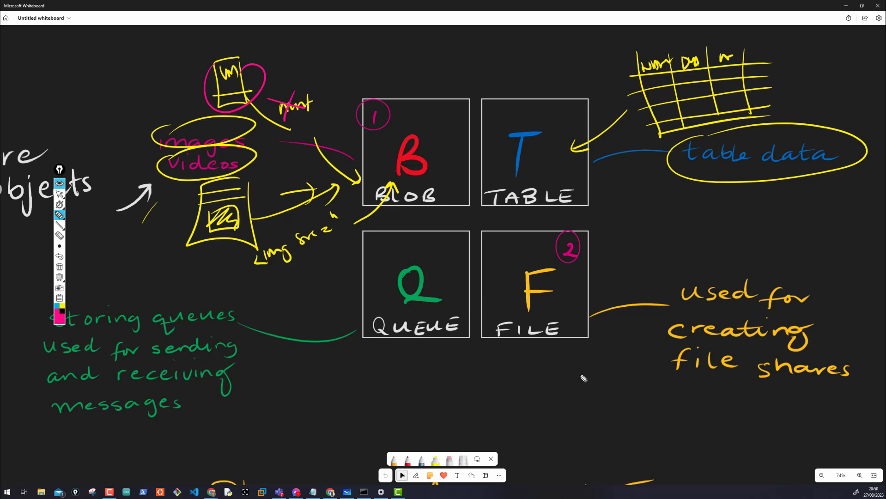
# - Draw a pink arrow pointing at the File box, write "NFS" beside the box, and add a "VM" box with an arrow towards it
pyautogui.moveTo(580, 375); pyautogui.dragTo(556, 354)
pyautogui.moveTo(557, 366); pyautogui.dragTo(566, 357)
pyautogui.moveTo(628, 265)
pyautogui.mouseDown()
pyautogui.moveTo(643, 245)
pyautogui.moveTo(648, 261)
pyautogui.moveTo(661, 254)
pyautogui.mouseUp()
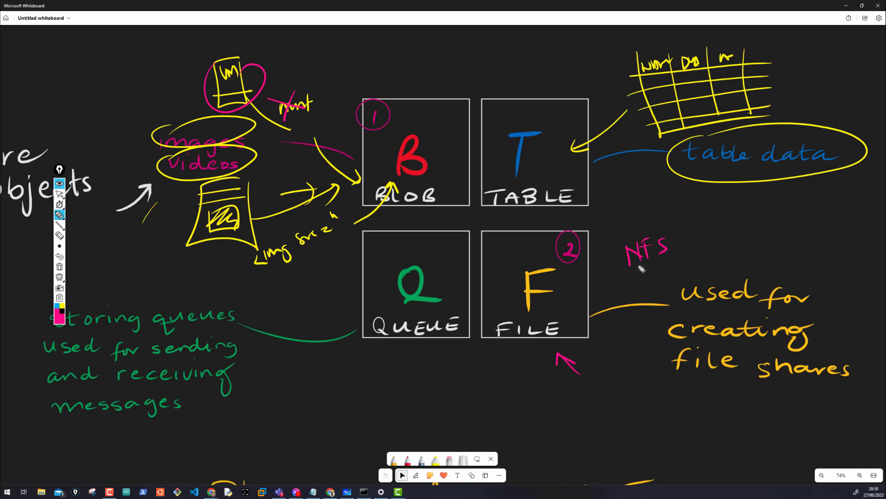
pyautogui.moveTo(732, 203)
pyautogui.mouseDown()
pyautogui.moveTo(736, 254)
pyautogui.moveTo(731, 205)
pyautogui.moveTo(748, 255)
pyautogui.moveTo(768, 199)
pyautogui.moveTo(739, 250)
pyautogui.moveTo(663, 269)
pyautogui.moveTo(674, 279)
pyautogui.mouseUp()
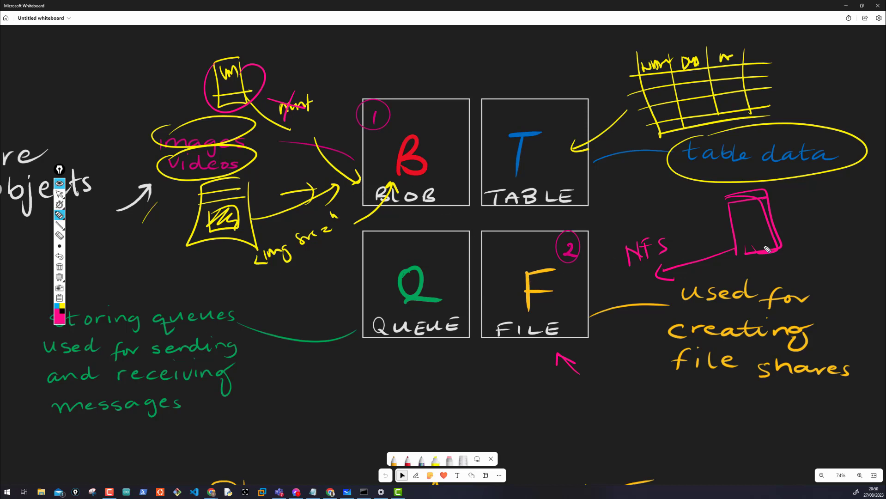
pyautogui.moveTo(744, 223); pyautogui.dragTo(764, 230)
# - Draw light yellow arrows into and out of the Queue box, and a small arrow leading to a row of four small boxes
pyautogui.click(59, 319)
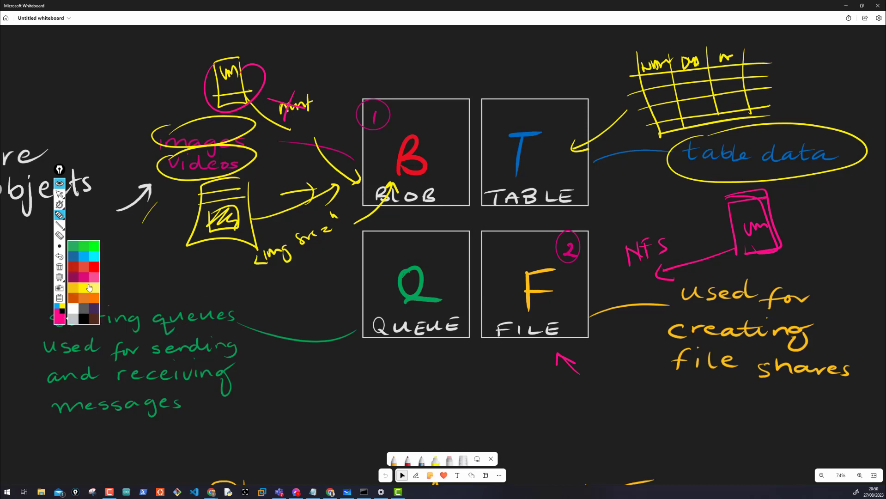
pyautogui.click(94, 286)
pyautogui.moveTo(330, 257)
pyautogui.mouseDown()
pyautogui.moveTo(379, 253)
pyautogui.moveTo(370, 264)
pyautogui.moveTo(383, 270)
pyautogui.moveTo(351, 284)
pyautogui.mouseUp()
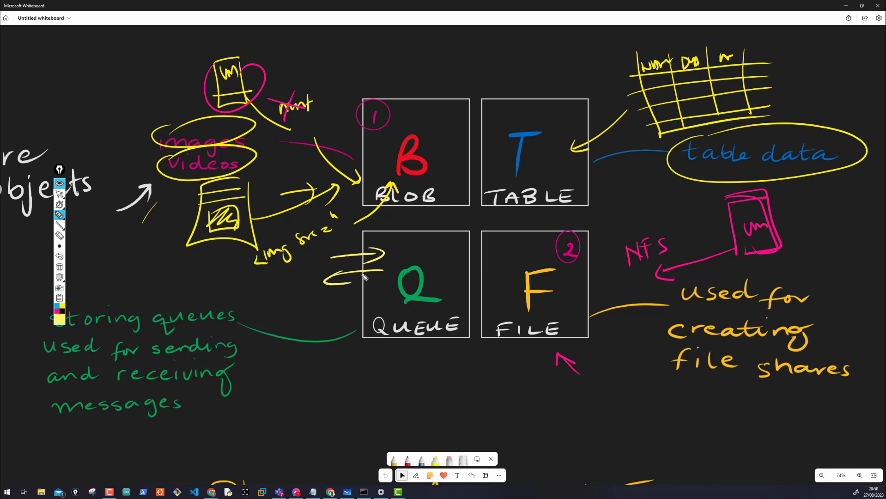
pyautogui.moveTo(416, 252)
pyautogui.mouseDown()
pyautogui.moveTo(481, 252)
pyautogui.moveTo(468, 244)
pyautogui.mouseUp()
pyautogui.moveTo(391, 254); pyautogui.dragTo(406, 252)
pyautogui.moveTo(401, 248); pyautogui.dragTo(400, 257)
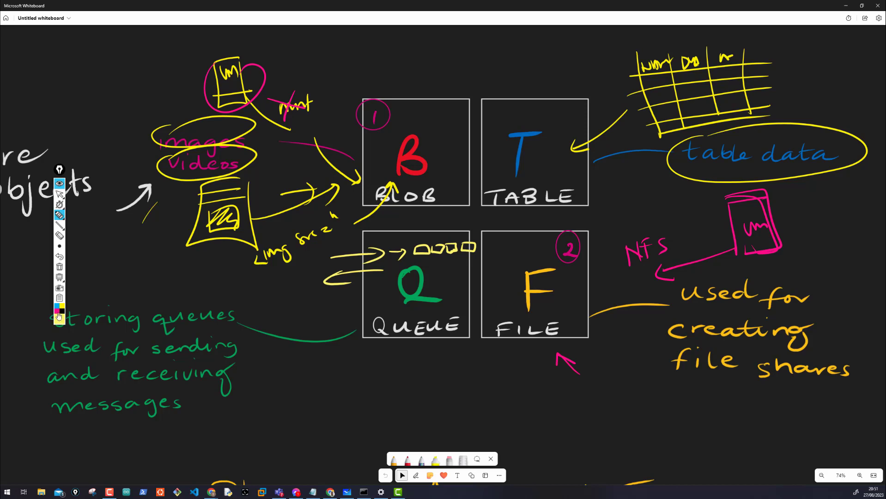
# - Draw a green row of four small boxes with an outgoing arrow in the Queue box, and a green arrow pointing up at "QUEUE"
pyautogui.click(59, 317)
pyautogui.click(94, 245)
pyautogui.moveTo(420, 259)
pyautogui.mouseDown()
pyautogui.moveTo(469, 256)
pyautogui.moveTo(388, 263)
pyautogui.mouseUp()
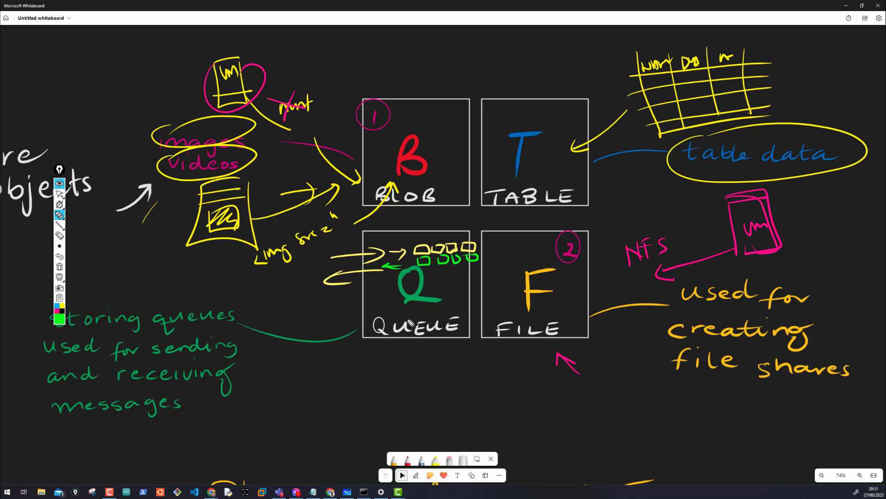
pyautogui.moveTo(391, 365); pyautogui.dragTo(404, 343)
pyautogui.moveTo(397, 347); pyautogui.dragTo(406, 350)
# - Leave drawing mode, go to the Storage Tiers section of the whiteboard and clear all screen annotations
pyautogui.click(60, 195)
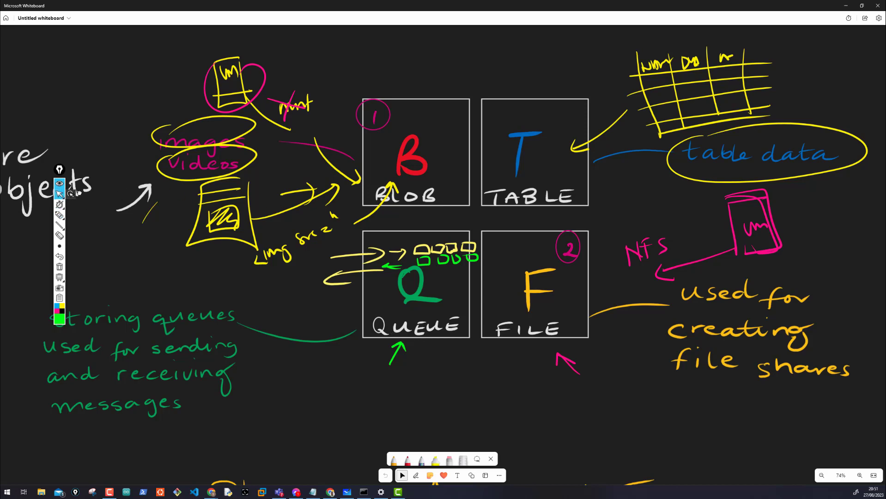
pyautogui.hscroll(15, 603, 383)
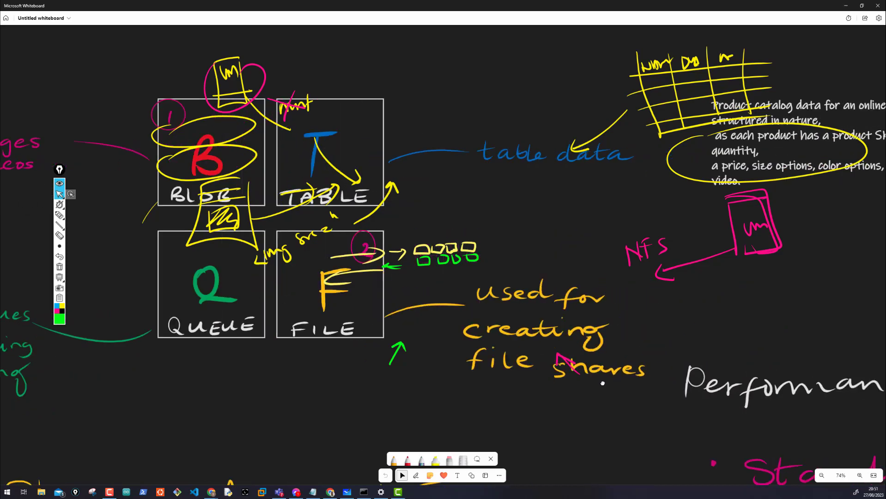
pyautogui.hscroll(5, 602, 383)
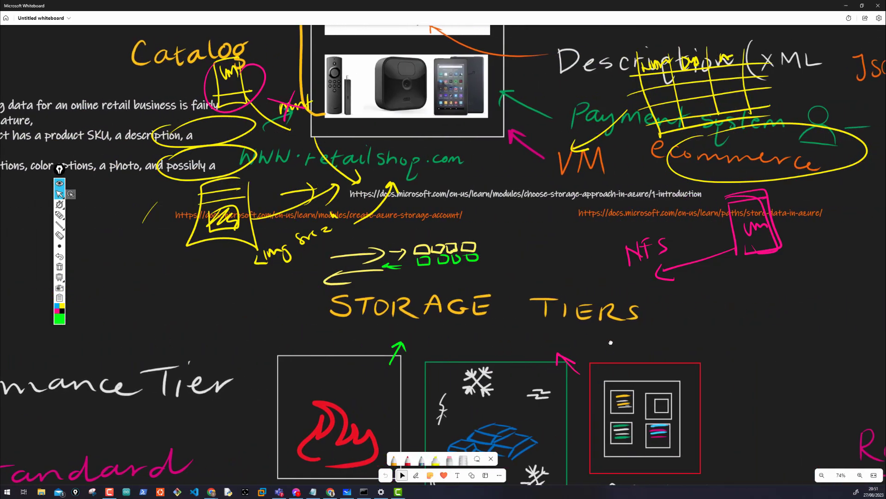
pyautogui.scroll(3, 605, 369)
pyautogui.scroll(-8, 610, 342)
pyautogui.scroll(-3, 610, 342)
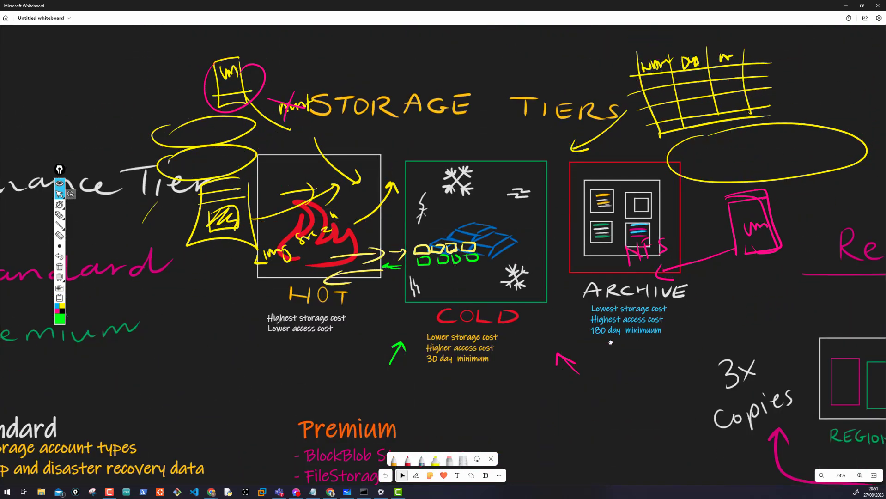
pyautogui.scroll(2, 611, 343)
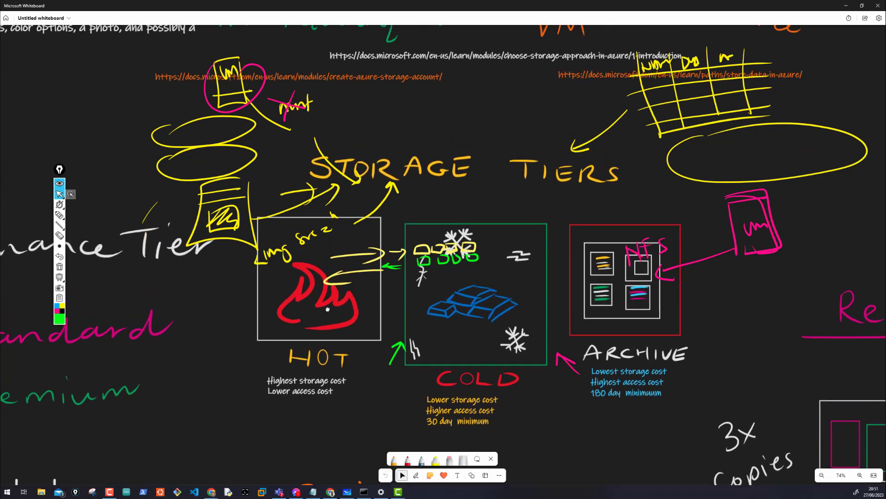
pyautogui.click(60, 268)
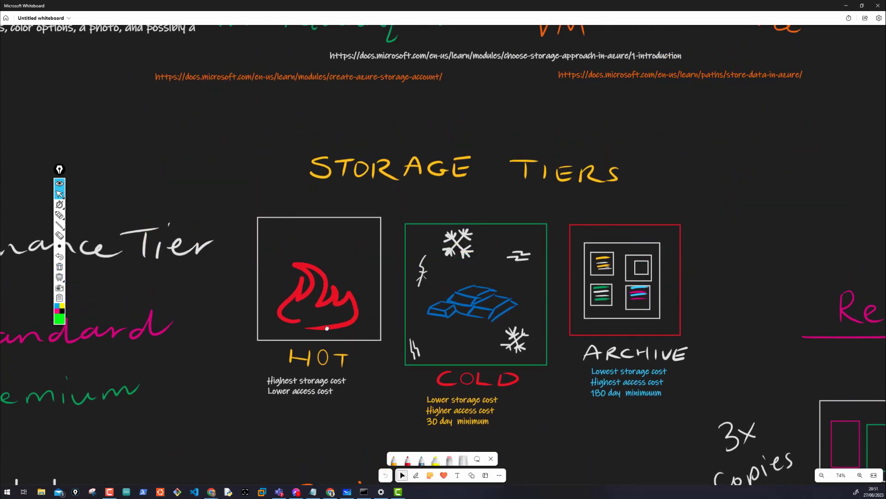
# - Examine the Hot, Cold and Archive boxes of the Storage Tiers section at 94% zoom
pyautogui.scroll(-3, 442, 315)
pyautogui.hscroll(3, 442, 314)
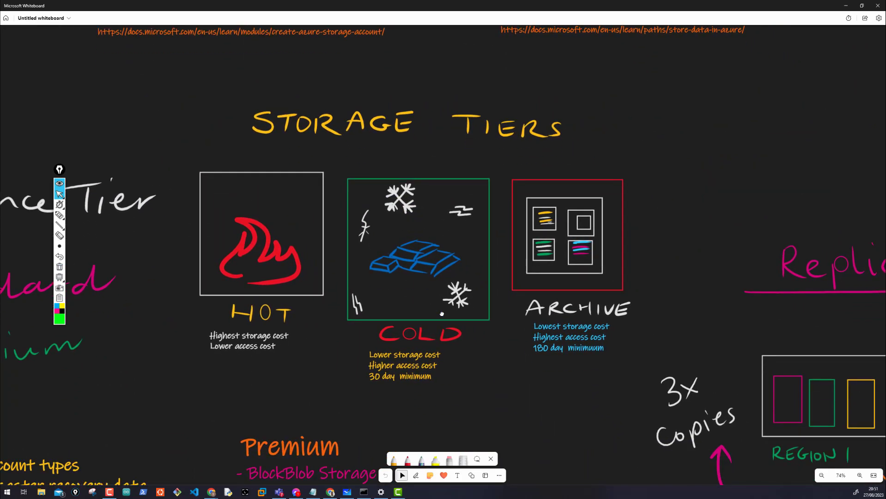
pyautogui.moveTo(442, 315); pyautogui.dragTo(437, 316)
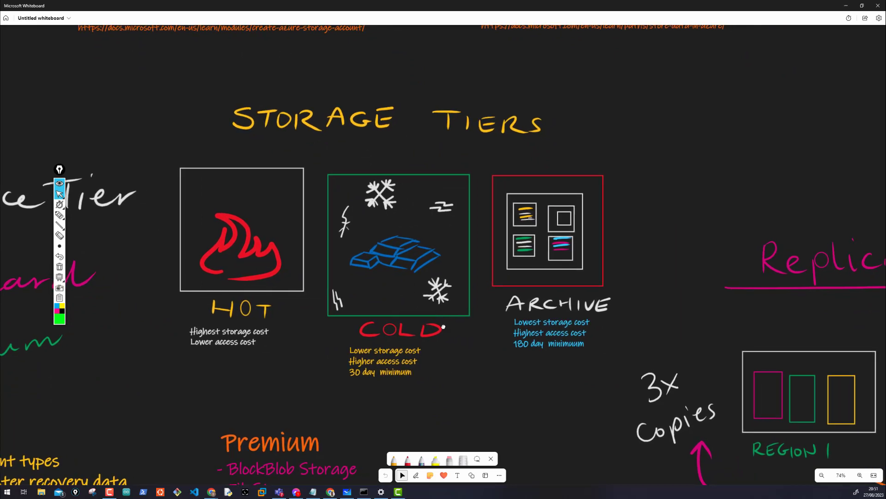
pyautogui.scroll(2, 446, 315)
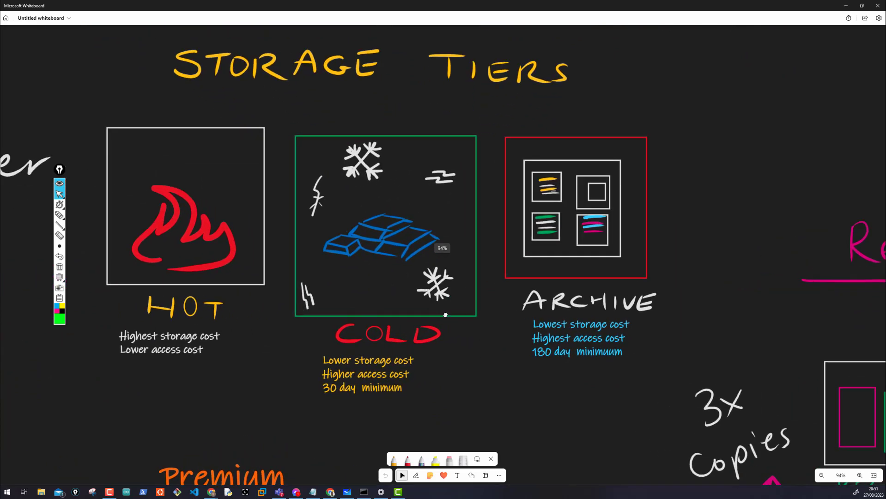
pyautogui.hscroll(-1, 446, 315)
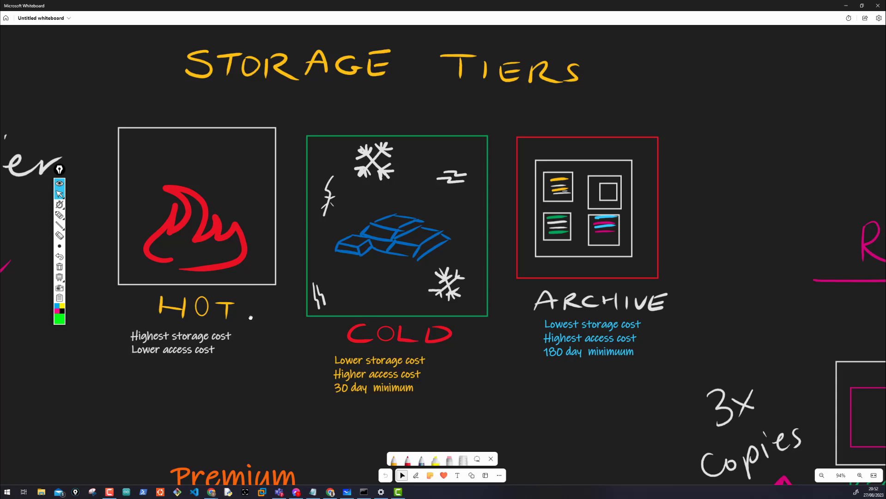
# - Circle the "Electronics" label in the Product Catalog picture in yellow
pyautogui.scroll(10, 380, 334)
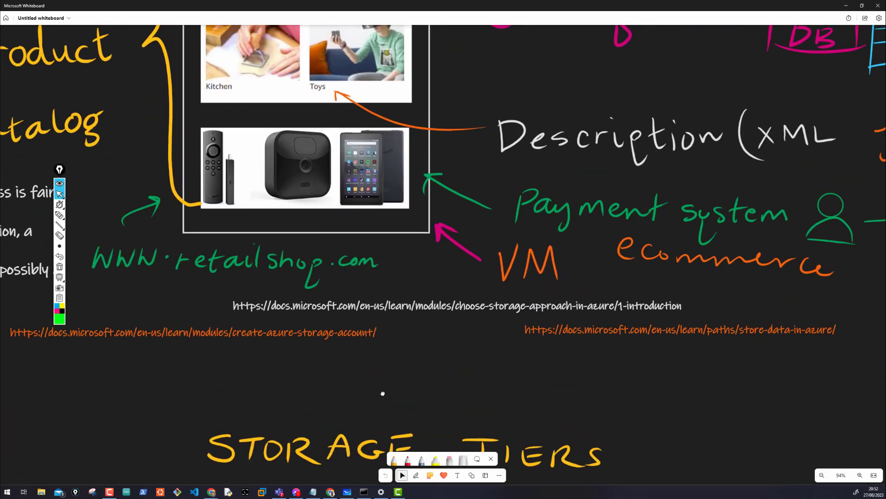
pyautogui.scroll(3, 383, 394)
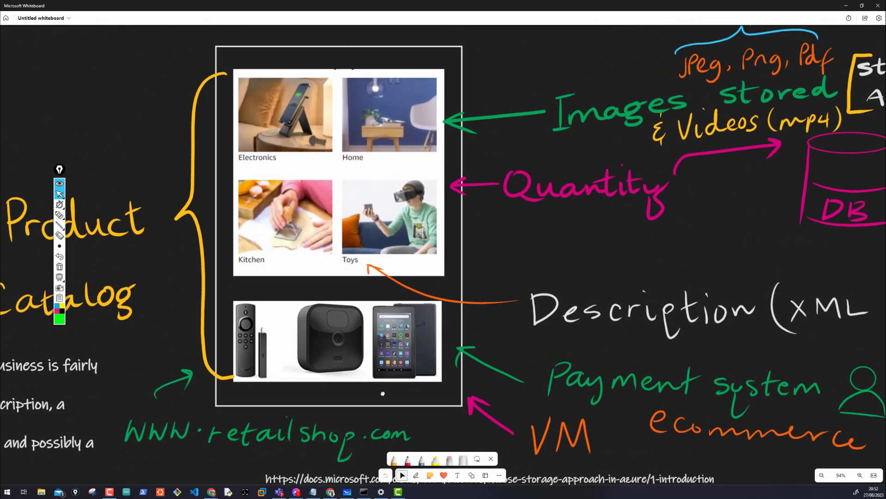
pyautogui.scroll(-4, 382, 394)
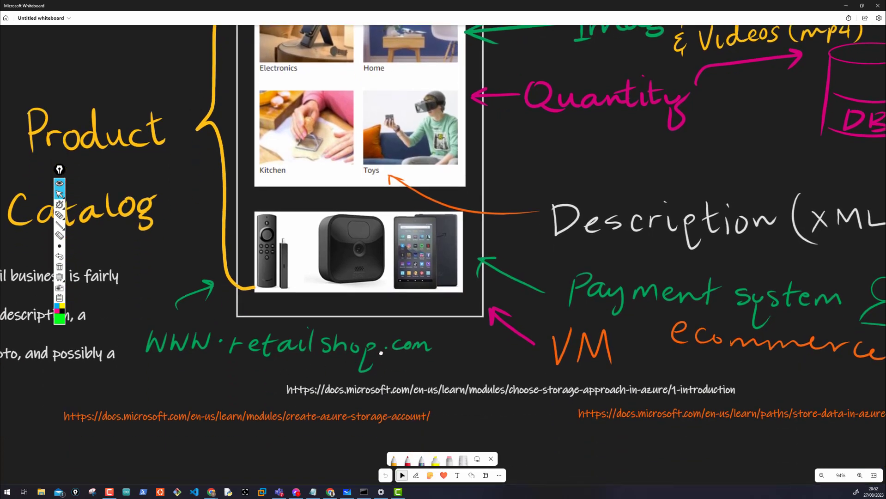
pyautogui.scroll(5, 380, 352)
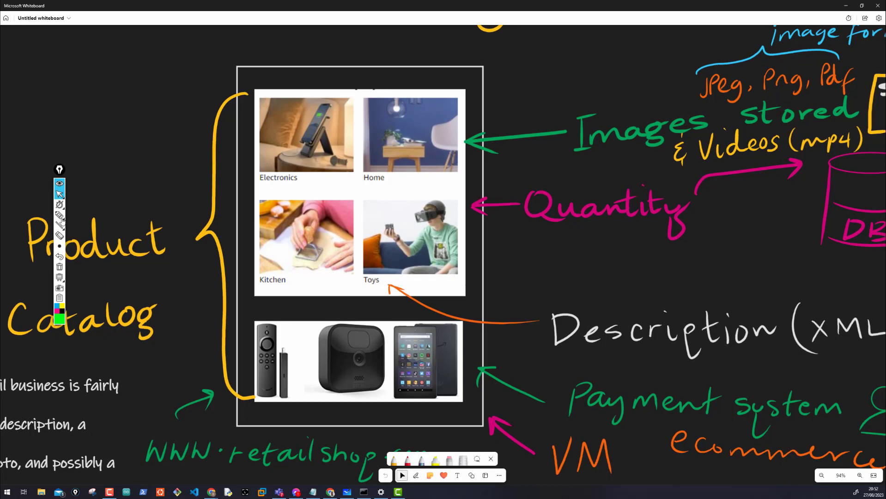
pyautogui.moveTo(60, 207)
pyautogui.click(101, 205)
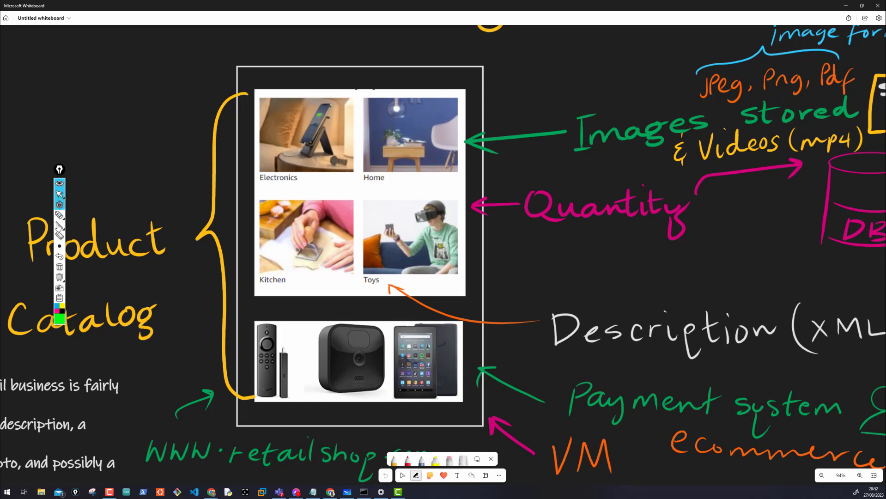
pyautogui.click(59, 307)
pyautogui.click(62, 308)
pyautogui.moveTo(308, 178); pyautogui.dragTo(296, 173)
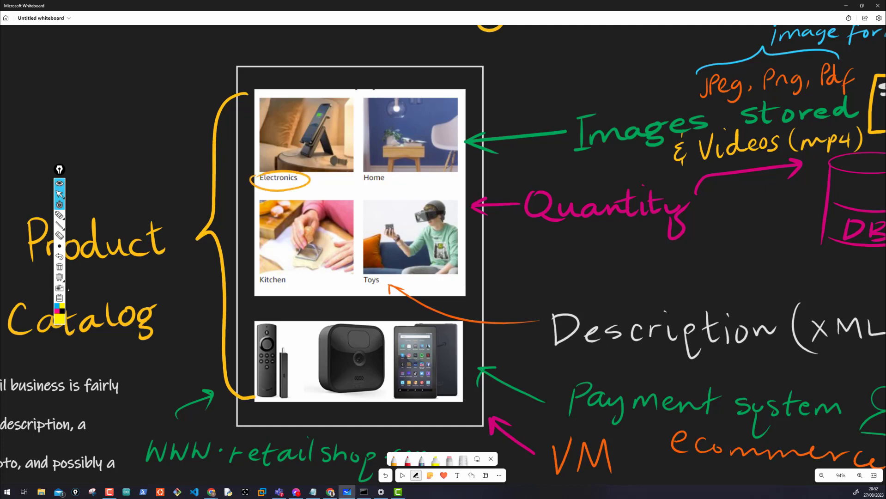
# - Circle the "Home", "Toys" and "Kitchen" labels in the Product Catalog picture in yellow
pyautogui.moveTo(394, 177); pyautogui.dragTo(367, 171)
pyautogui.moveTo(360, 273); pyautogui.dragTo(345, 272)
pyautogui.moveTo(257, 279)
pyautogui.mouseDown()
pyautogui.moveTo(253, 290)
pyautogui.moveTo(246, 279)
pyautogui.mouseUp()
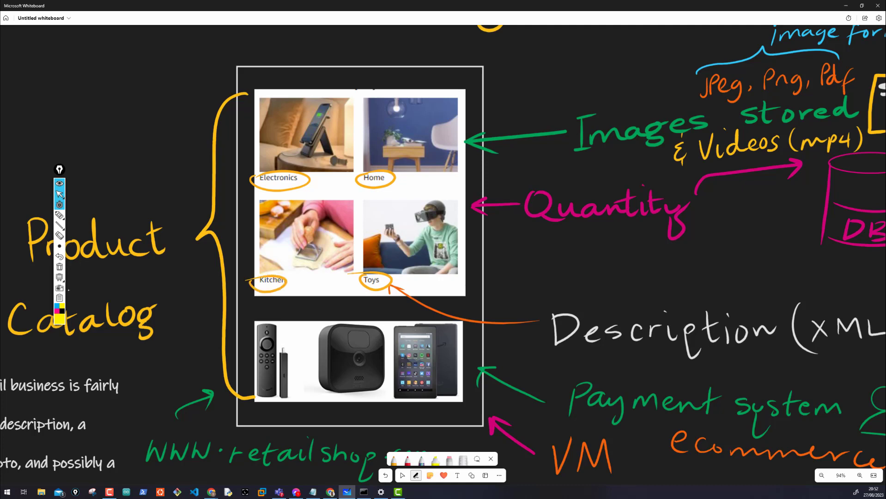
# - Draw yellow arrows pointing inward at the Electronics, Kitchen, Home and Toys pictures of the Product Catalog
pyautogui.moveTo(238, 144); pyautogui.dragTo(252, 144)
pyautogui.moveTo(246, 137); pyautogui.dragTo(245, 152)
pyautogui.moveTo(240, 239); pyautogui.dragTo(255, 239)
pyautogui.moveTo(248, 234); pyautogui.dragTo(249, 244)
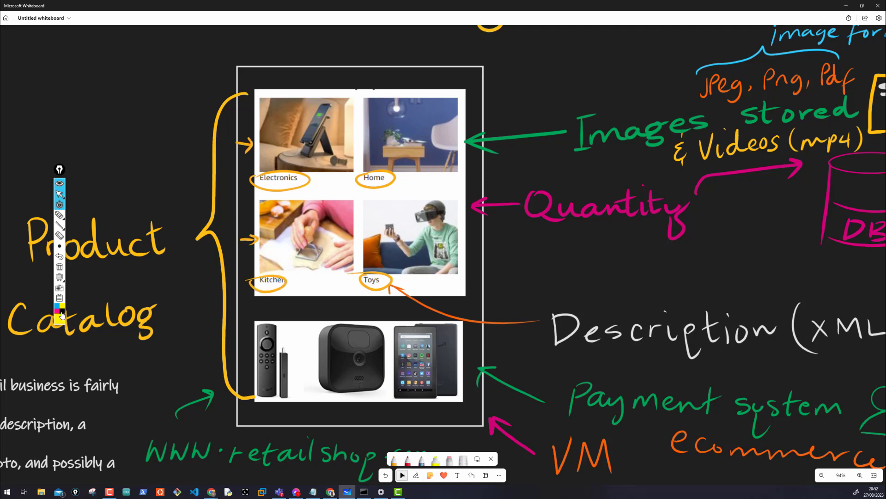
pyautogui.click(57, 310)
pyautogui.moveTo(476, 120); pyautogui.dragTo(455, 120)
pyautogui.moveTo(463, 116)
pyautogui.mouseDown()
pyautogui.moveTo(456, 121)
pyautogui.moveTo(469, 127)
pyautogui.mouseUp()
pyautogui.moveTo(483, 236); pyautogui.dragTo(460, 235)
# - Switch to magenta fading ink and draw arrows pointing at the Toys, Electronics and Kitchen pictures
pyautogui.click(60, 319)
pyautogui.click(87, 278)
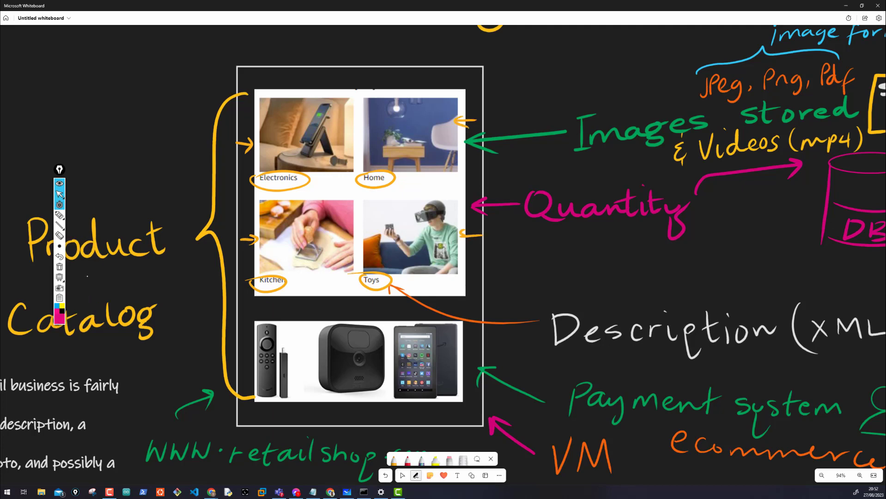
pyautogui.click(59, 215)
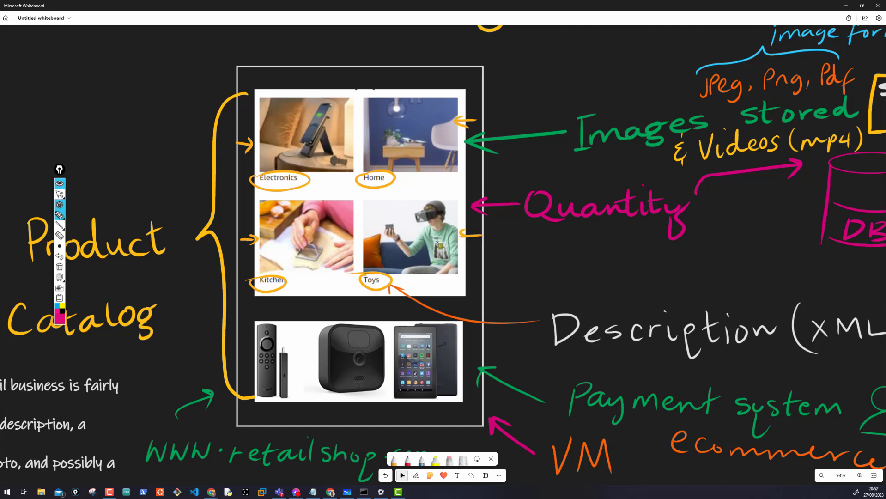
pyautogui.moveTo(491, 256)
pyautogui.mouseDown()
pyautogui.moveTo(457, 256)
pyautogui.moveTo(471, 263)
pyautogui.mouseUp()
pyautogui.moveTo(238, 154)
pyautogui.mouseDown()
pyautogui.moveTo(254, 156)
pyautogui.moveTo(256, 166)
pyautogui.mouseUp()
pyautogui.moveTo(241, 255); pyautogui.dragTo(256, 264)
# - Mark the Kitchen, Home, Electronics and Toys pictures with short slanted magenta strokes
pyautogui.moveTo(304, 216); pyautogui.dragTo(287, 252)
pyautogui.moveTo(316, 213); pyautogui.dragTo(304, 257)
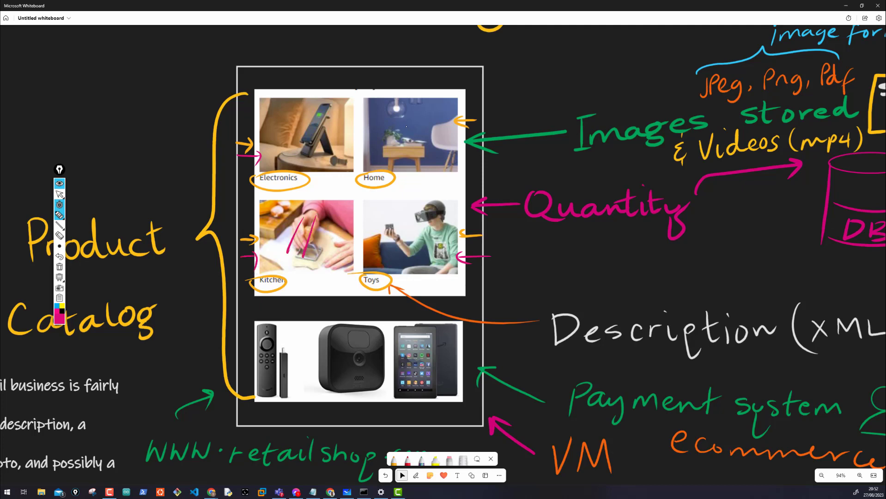
pyautogui.moveTo(400, 134)
pyautogui.mouseDown()
pyautogui.moveTo(394, 157)
pyautogui.moveTo(405, 156)
pyautogui.mouseUp()
pyautogui.moveTo(341, 131); pyautogui.dragTo(334, 154)
pyautogui.moveTo(406, 212); pyautogui.dragTo(400, 231)
pyautogui.moveTo(413, 213); pyautogui.dragTo(409, 236)
# - Write "Blob" in a magenta circle and link it to the Electronics picture and the product row, with a circled play symbol on the camera
pyautogui.moveTo(256, 175); pyautogui.dragTo(156, 169)
pyautogui.moveTo(126, 121); pyautogui.dragTo(129, 136)
pyautogui.moveTo(124, 114)
pyautogui.mouseDown()
pyautogui.moveTo(132, 133)
pyautogui.moveTo(149, 118)
pyautogui.mouseUp()
pyautogui.moveTo(160, 108)
pyautogui.mouseDown()
pyautogui.moveTo(157, 126)
pyautogui.moveTo(191, 116)
pyautogui.mouseUp()
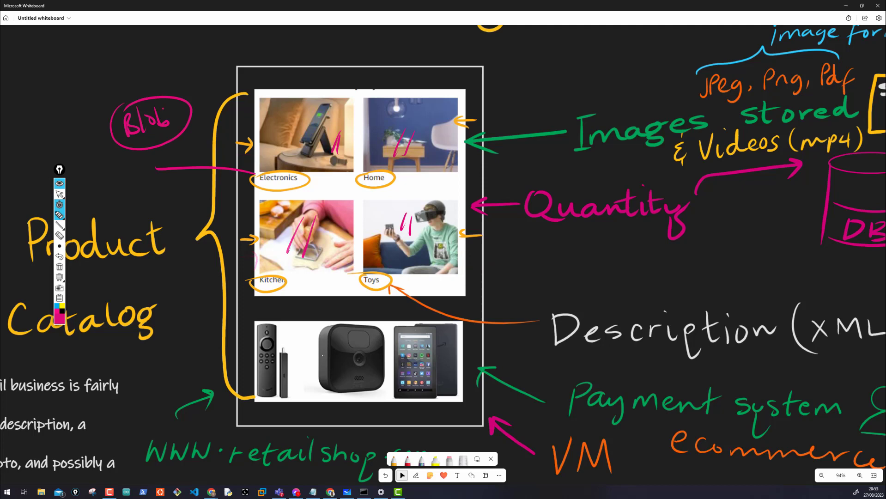
pyautogui.moveTo(327, 356)
pyautogui.mouseDown()
pyautogui.moveTo(318, 373)
pyautogui.moveTo(339, 353)
pyautogui.mouseUp()
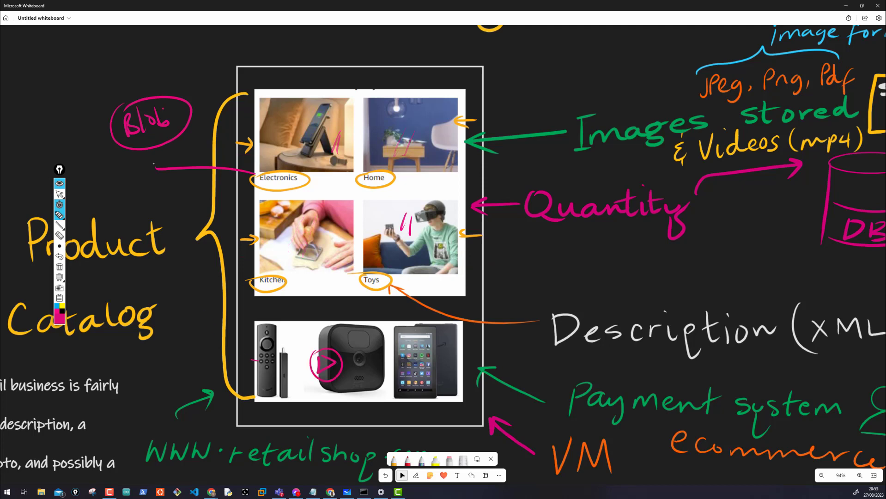
pyautogui.moveTo(254, 360)
pyautogui.mouseDown()
pyautogui.moveTo(151, 149)
pyautogui.moveTo(171, 162)
pyautogui.mouseUp()
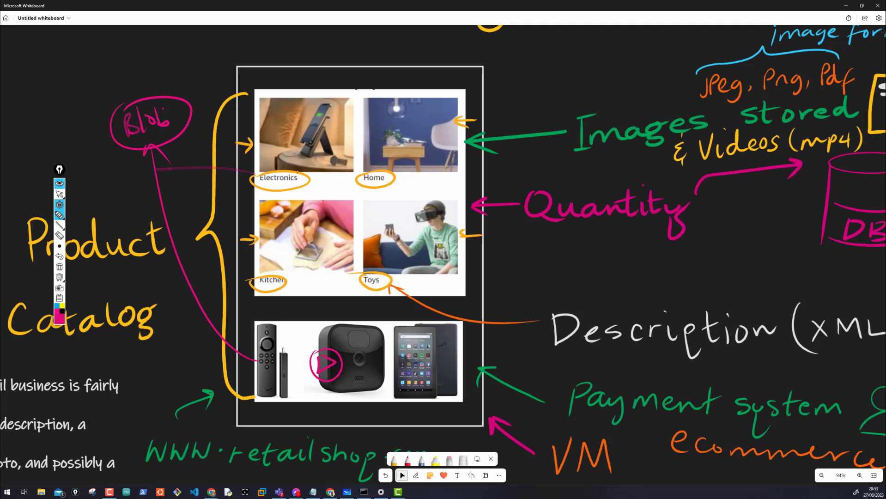
# - Draw a magenta line outward from the Home picture and handwrite a short note at its end, above "Images stored"
pyautogui.moveTo(466, 116); pyautogui.dragTo(551, 105)
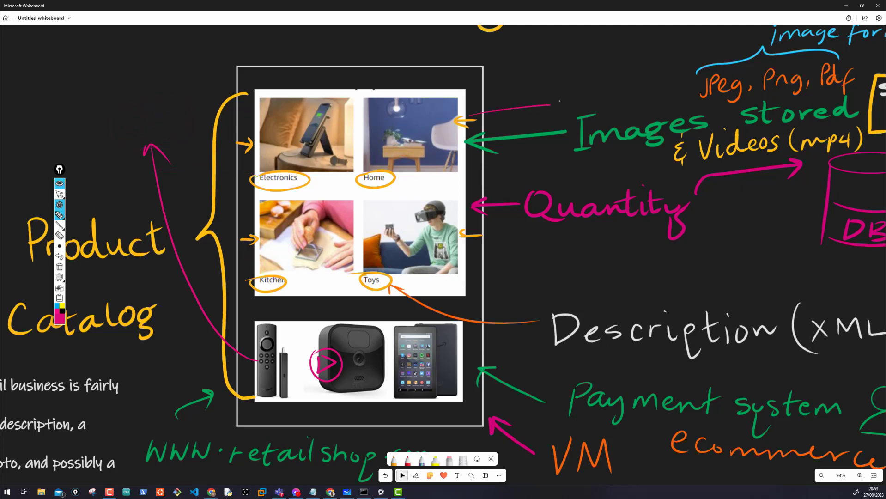
pyautogui.moveTo(562, 81); pyautogui.dragTo(561, 102)
pyautogui.moveTo(558, 90); pyautogui.dragTo(579, 88)
pyautogui.moveTo(580, 85); pyautogui.dragTo(652, 73)
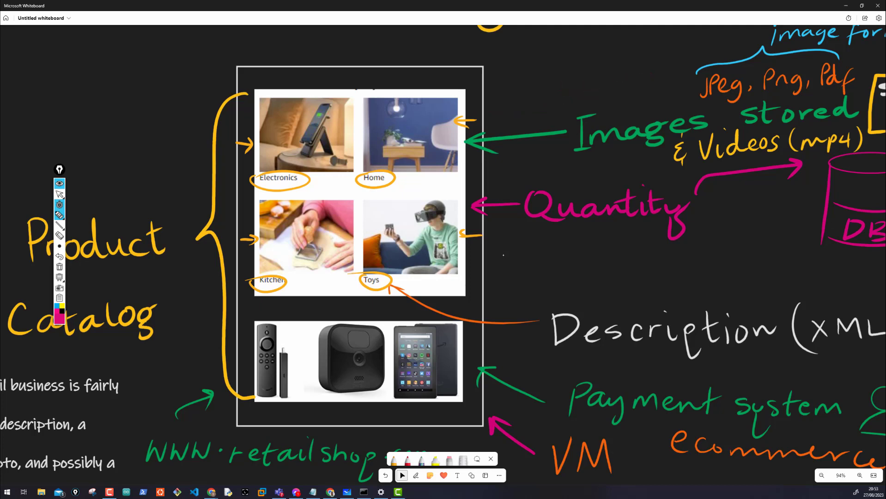
# - Draw a row of three linked magenta boxes below "Quantity", joined to the Toys picture
pyautogui.moveTo(503, 255)
pyautogui.mouseDown()
pyautogui.moveTo(506, 268)
pyautogui.moveTo(516, 250)
pyautogui.moveTo(520, 263)
pyautogui.moveTo(518, 247)
pyautogui.mouseUp()
pyautogui.moveTo(495, 285); pyautogui.dragTo(471, 274)
pyautogui.moveTo(502, 231)
pyautogui.mouseDown()
pyautogui.moveTo(553, 290)
pyautogui.moveTo(499, 238)
pyautogui.mouseUp()
pyautogui.moveTo(554, 264)
pyautogui.mouseDown()
pyautogui.moveTo(628, 271)
pyautogui.moveTo(583, 285)
pyautogui.mouseUp()
pyautogui.moveTo(628, 266); pyautogui.dragTo(649, 266)
pyautogui.moveTo(656, 242); pyautogui.dragTo(652, 280)
pyautogui.moveTo(656, 237)
pyautogui.mouseDown()
pyautogui.moveTo(683, 249)
pyautogui.moveTo(653, 281)
pyautogui.moveTo(677, 261)
pyautogui.mouseUp()
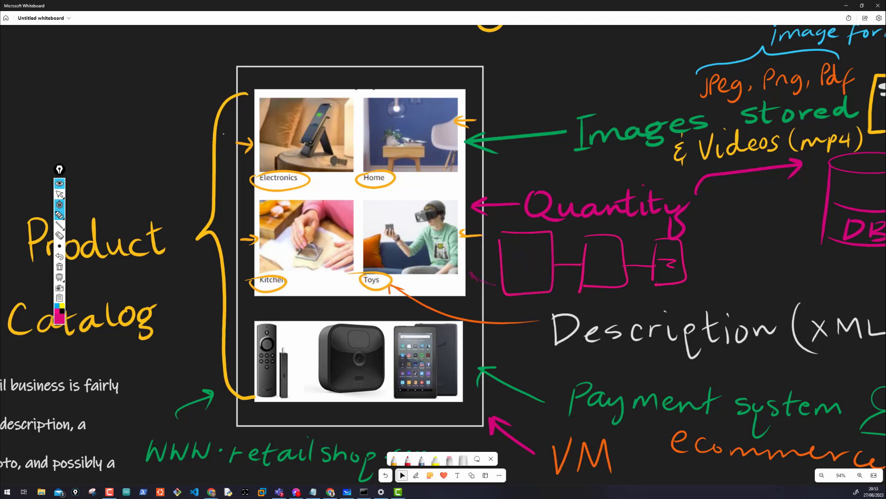
# - Draw a magenta arrow outward from the yellow brace and scribble a short note above its head
pyautogui.moveTo(212, 152)
pyautogui.mouseDown()
pyautogui.moveTo(172, 116)
pyautogui.moveTo(170, 128)
pyautogui.mouseUp()
pyautogui.moveTo(158, 81)
pyautogui.mouseDown()
pyautogui.moveTo(160, 94)
pyautogui.moveTo(177, 98)
pyautogui.moveTo(204, 83)
pyautogui.mouseUp()
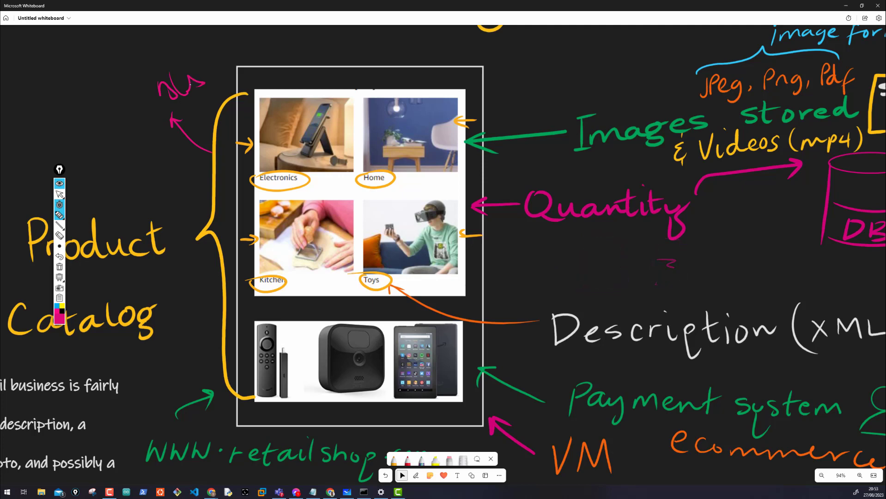
pyautogui.click(62, 268)
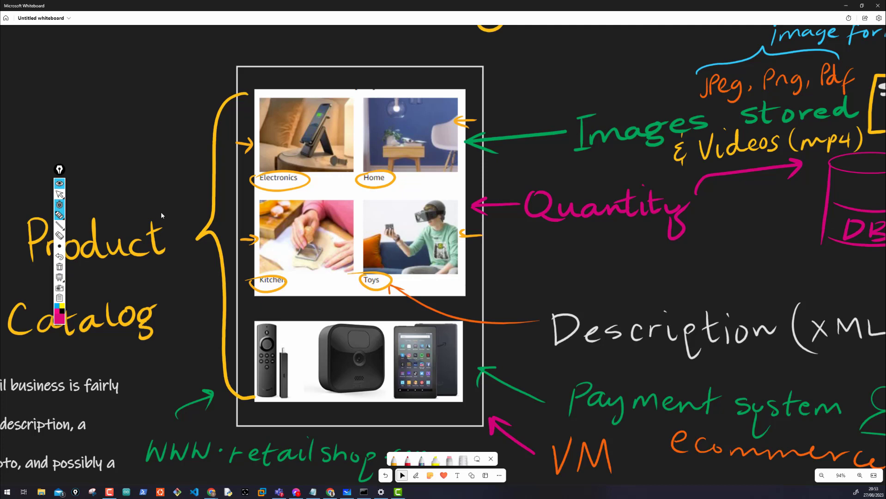
# - Leave drawing mode, minimise the whiteboard and switch to the Azure portal in the browser
pyautogui.click(60, 194)
pyautogui.scroll(-2, 137, 188)
pyautogui.scroll(-1, 137, 189)
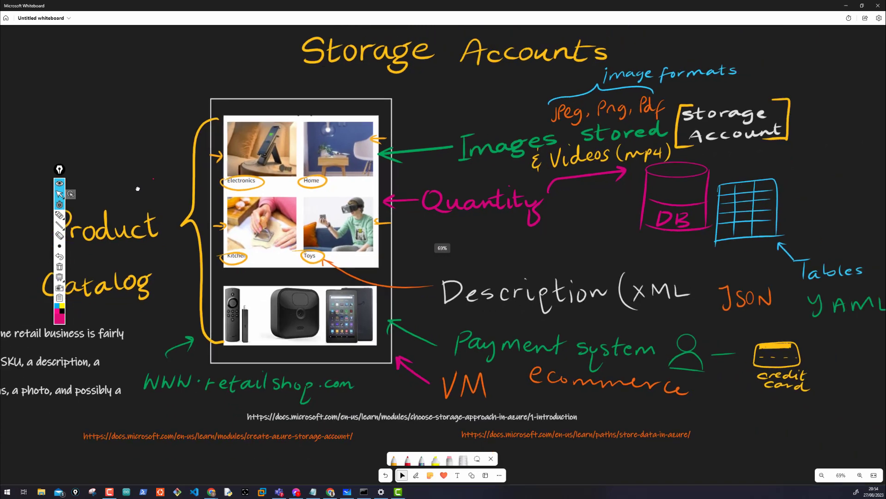
pyautogui.moveTo(514, 220); pyautogui.dragTo(519, 192)
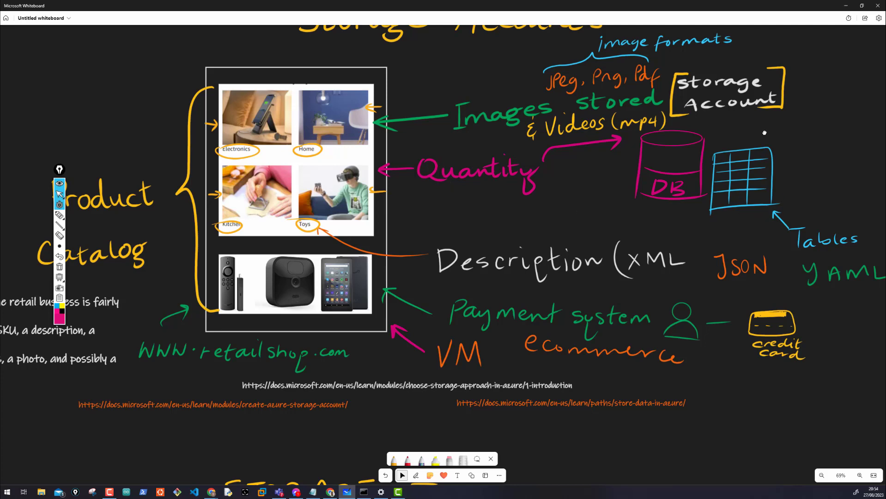
pyautogui.rightClick(515, 223)
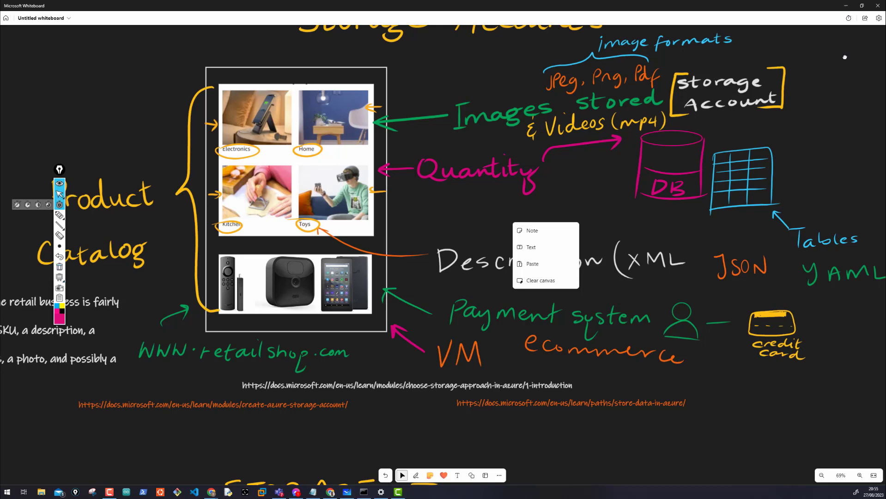
pyautogui.click(846, 6)
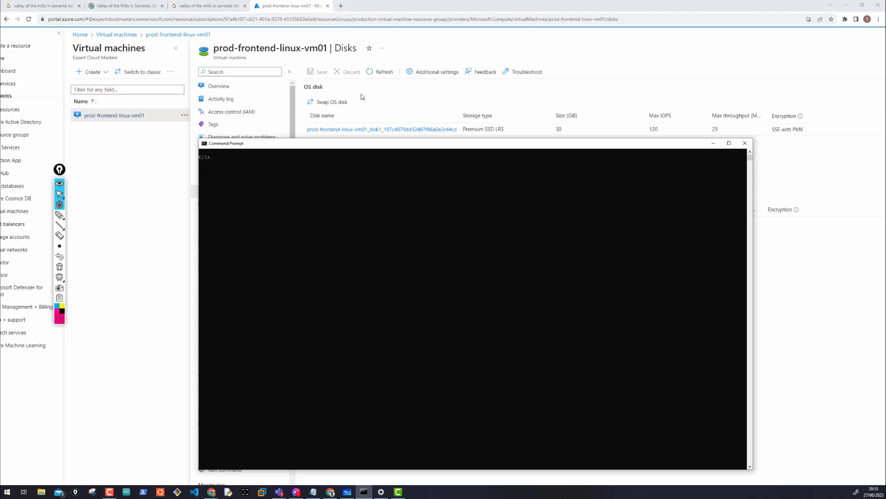
pyautogui.click(458, 48)
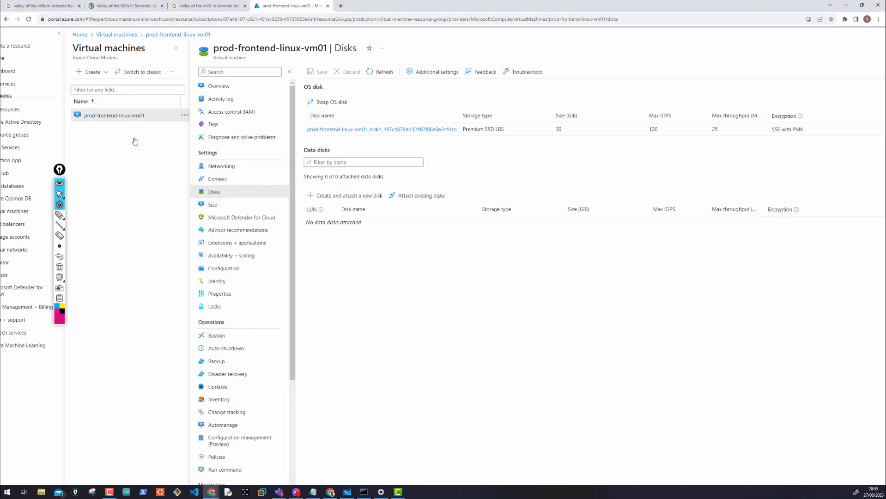
# - Close the virtual machine's Disks page and the Virtual machines list to return to the portal home page
pyautogui.scroll(-1, 123, 160)
pyautogui.moveTo(131, 168); pyautogui.dragTo(179, 185)
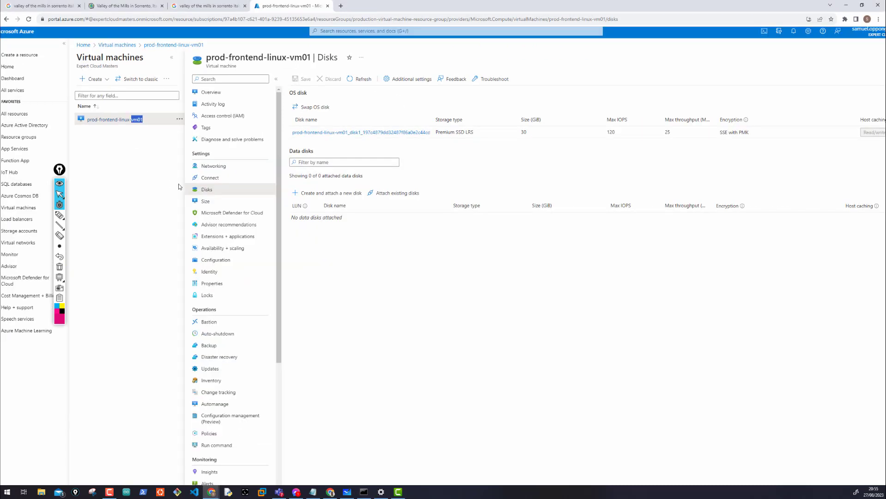
pyautogui.hscroll(-1, 179, 184)
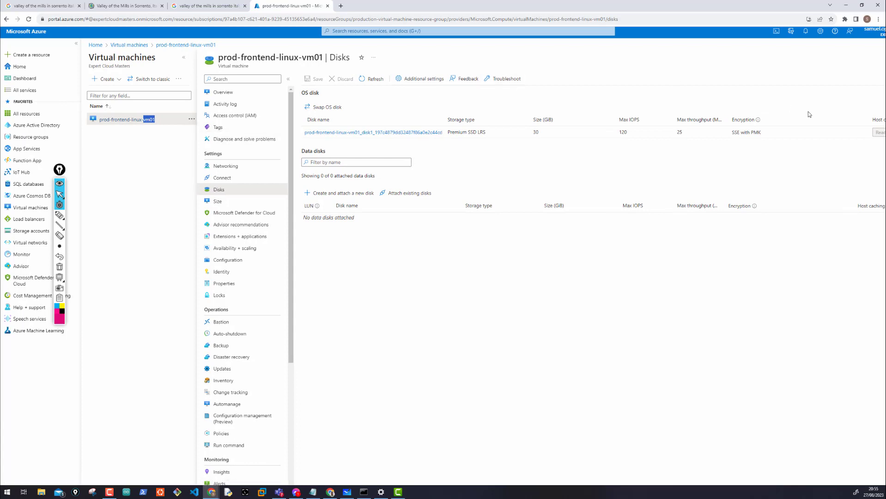
pyautogui.hscroll(1, 808, 111)
pyautogui.click(873, 57)
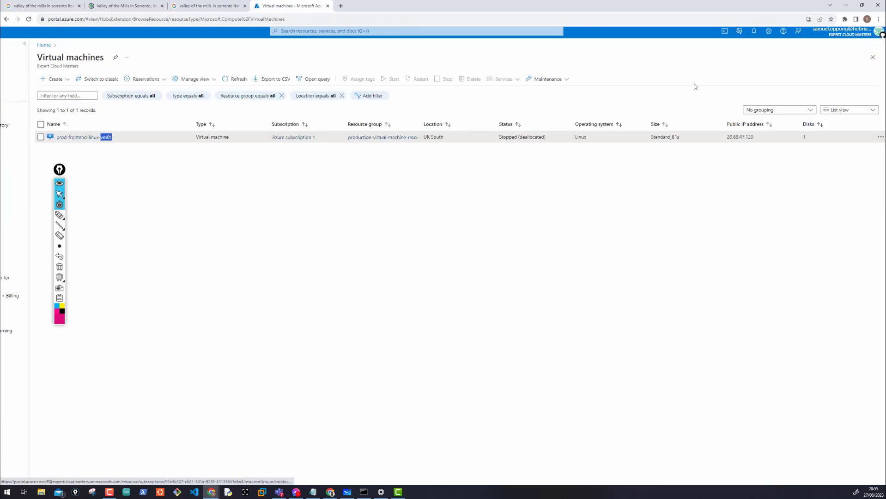
pyautogui.click(873, 57)
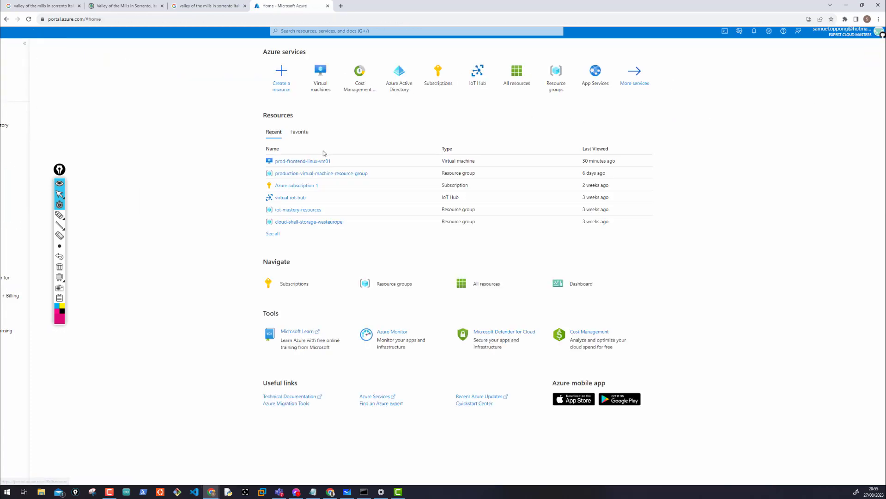
# - Search the portal for "storage" and open the Storage accounts service
pyautogui.click(338, 29)
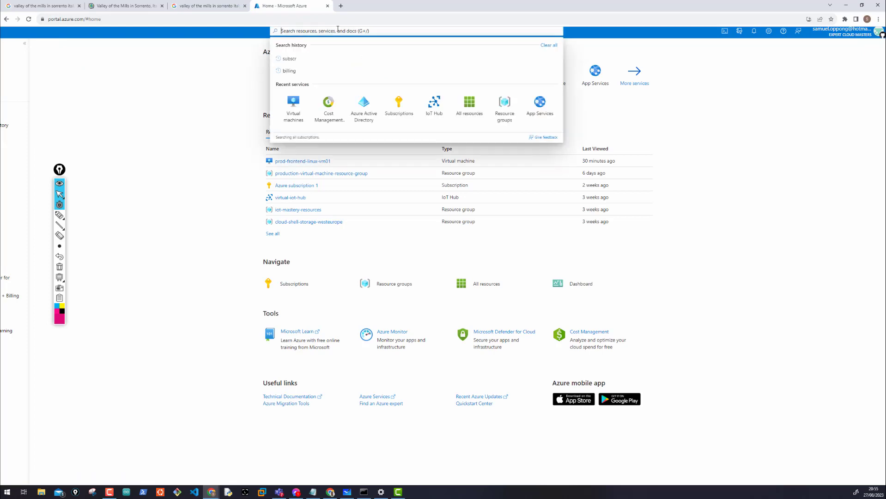
pyautogui.write('storage')
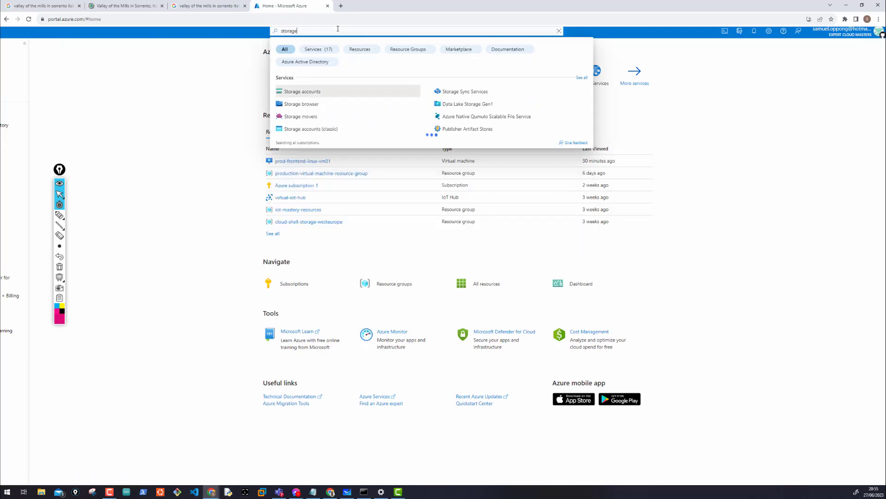
pyautogui.scroll(5, 285, 94)
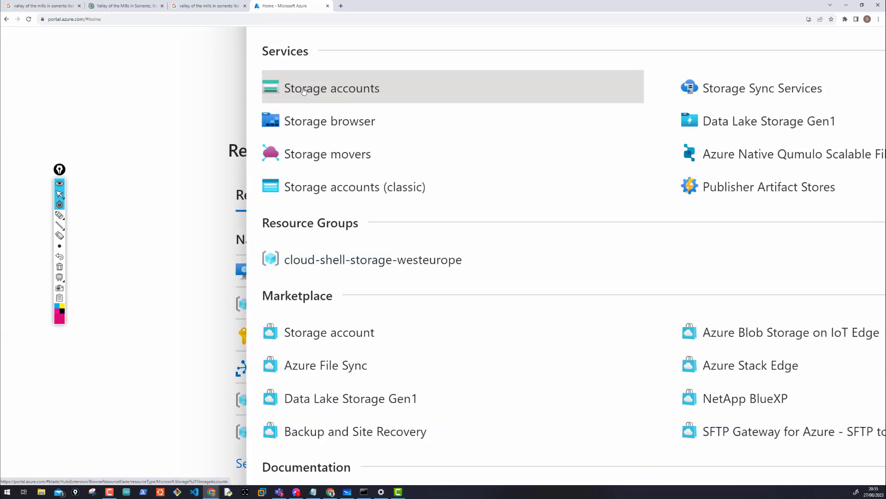
pyautogui.click(304, 91)
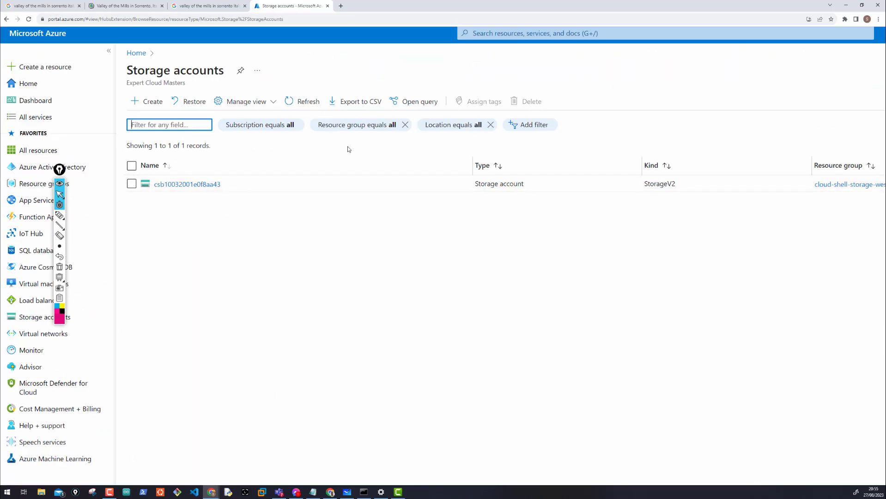
# - Start creating a new storage account from the Storage accounts list
pyautogui.hotkey('ctrl', '0')
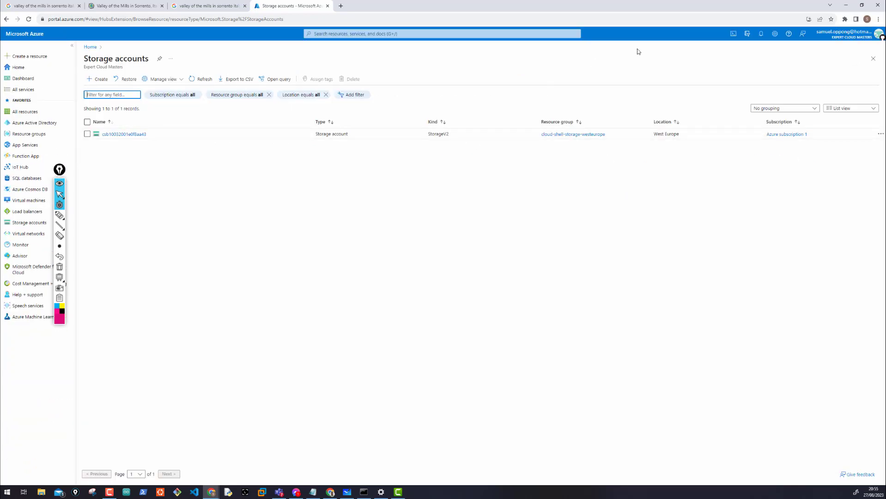
pyautogui.scroll(5, 758, 63)
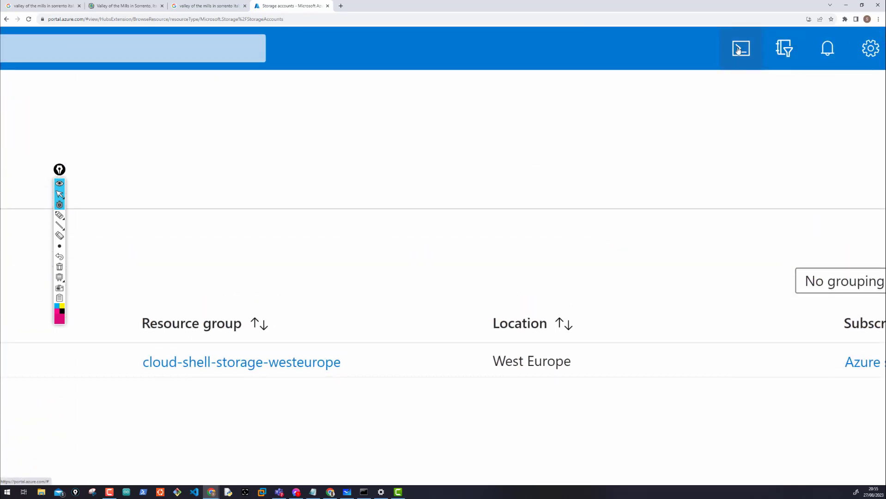
pyautogui.scroll(-3, 504, 163)
pyautogui.scroll(-3, 504, 163)
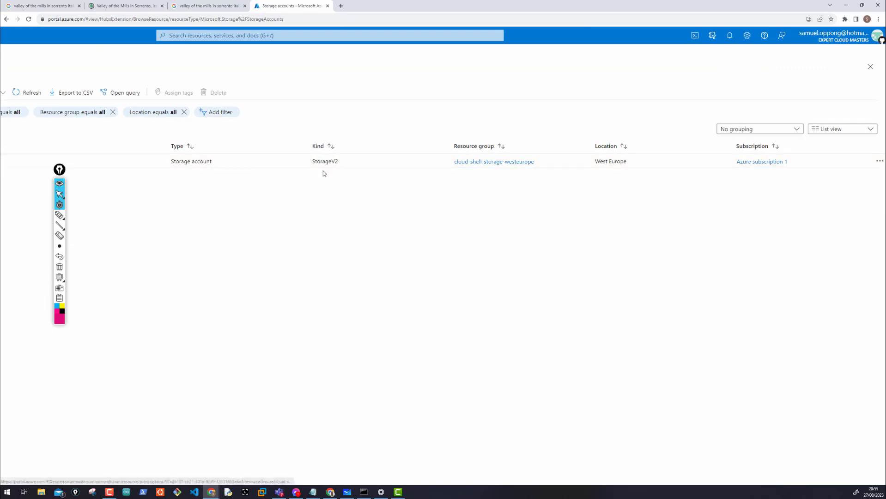
pyautogui.hscroll(-5, 324, 173)
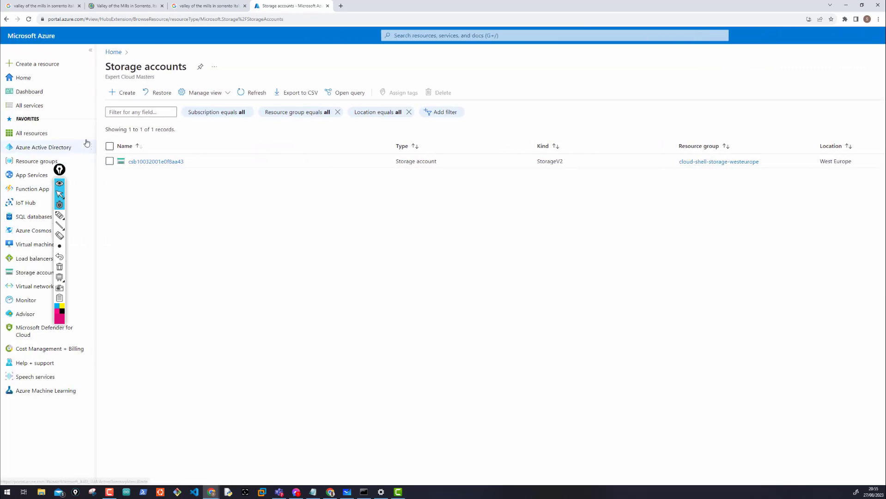
pyautogui.click(115, 92)
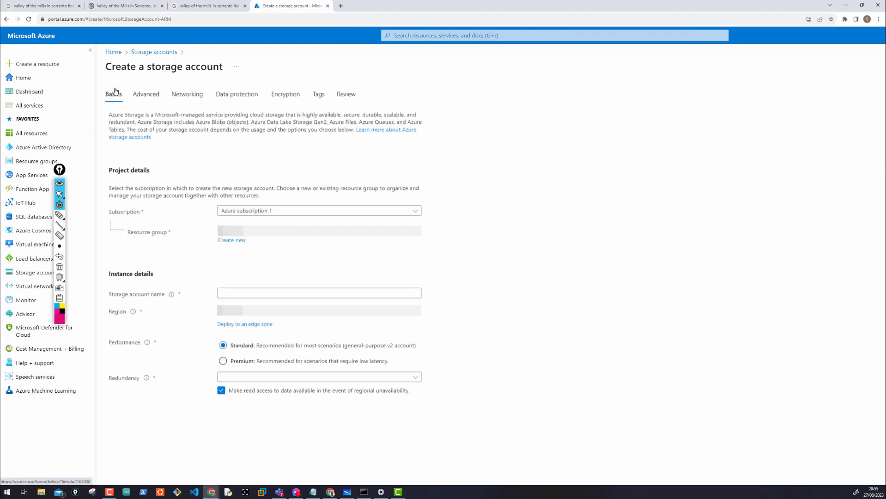
# - Set the new storage account's resource group to production-virtual-machine-resource-group
pyautogui.hscroll(5, 257, 238)
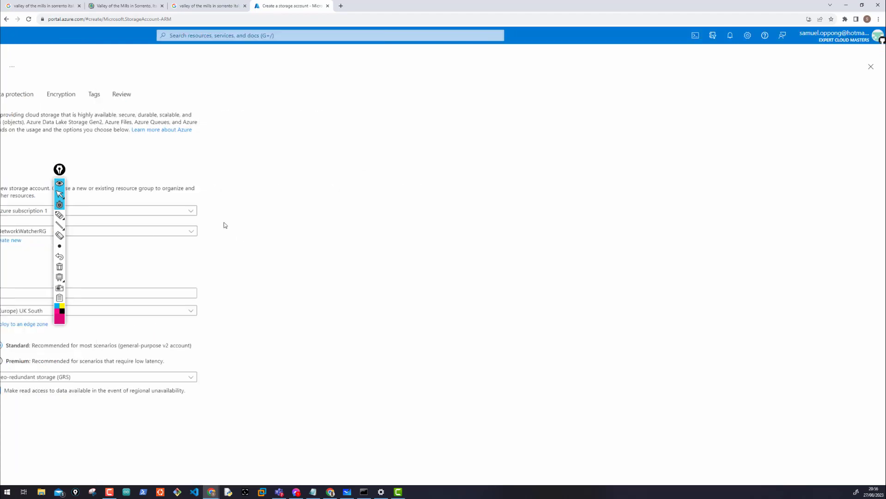
pyautogui.hscroll(-5, 224, 225)
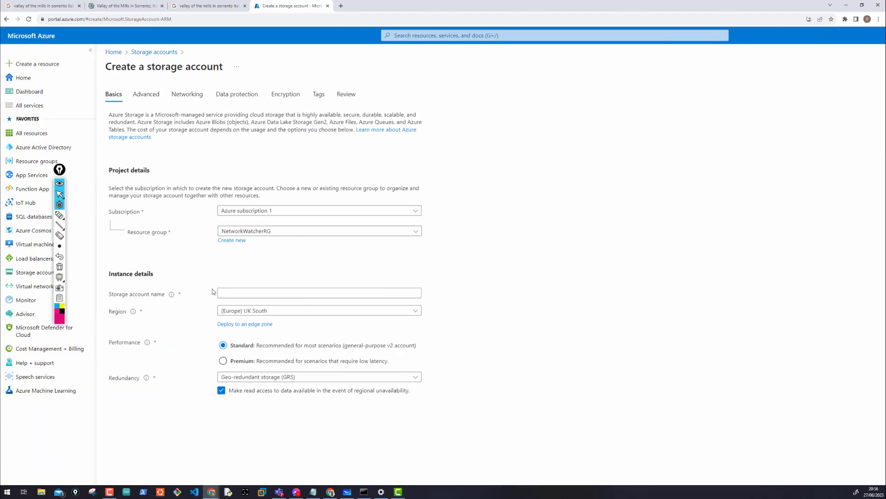
pyautogui.click(272, 234)
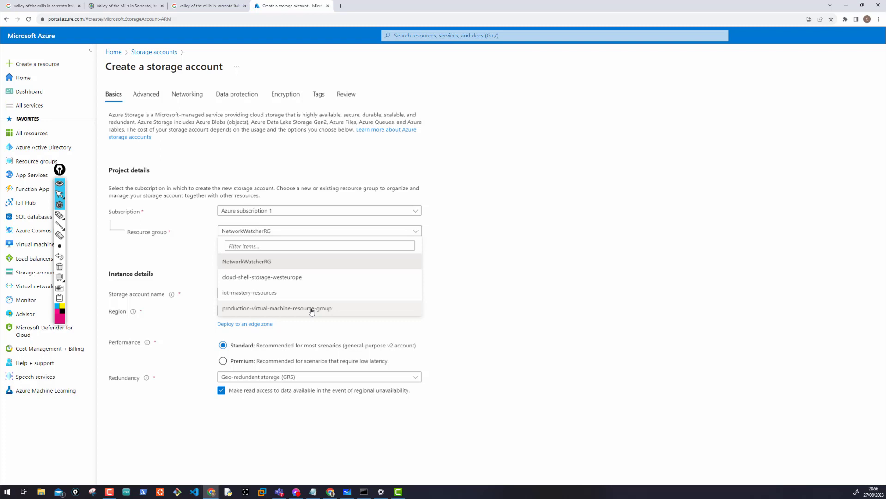
pyautogui.click(281, 309)
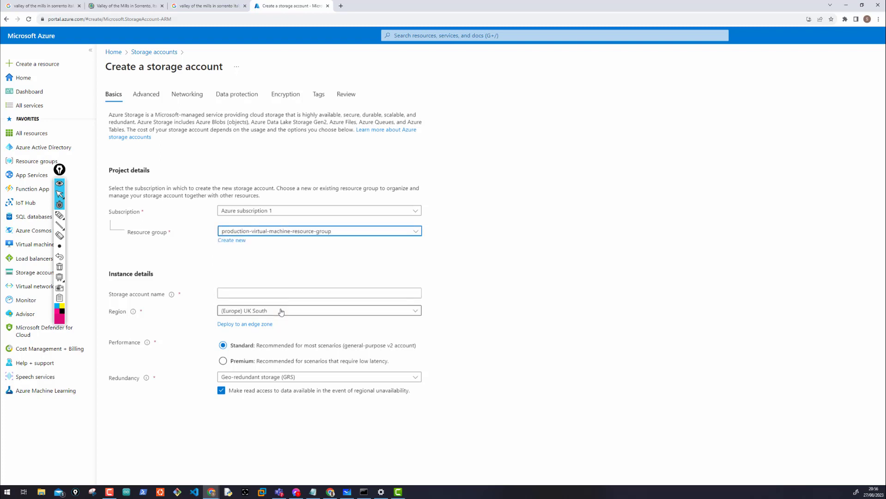
# - Try "enterprise" as the storage account name
pyautogui.click(265, 292)
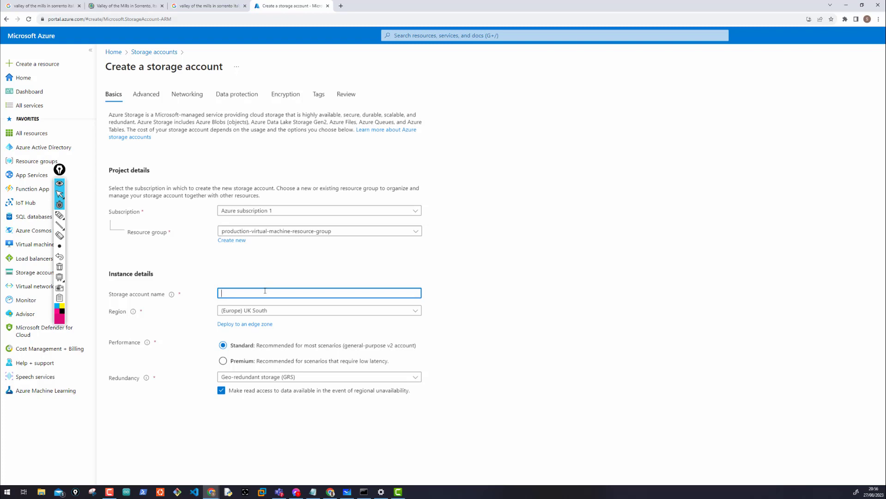
pyautogui.write('enterprise')
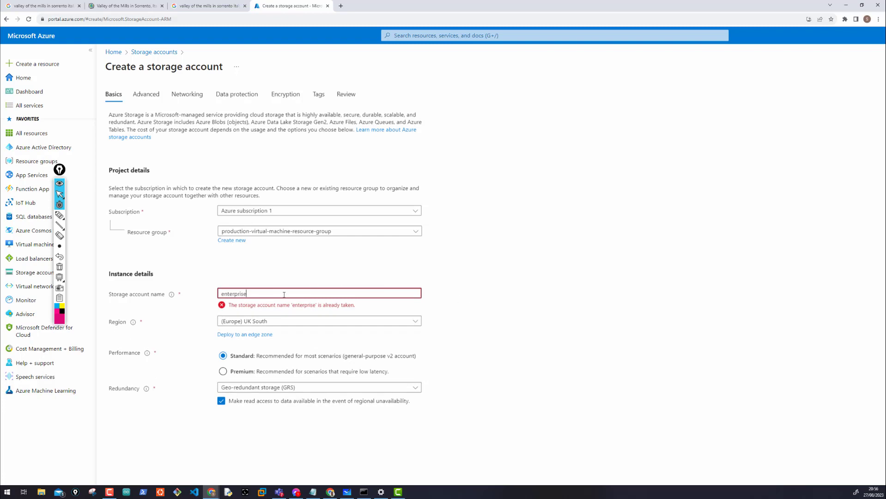
# - Set the annotation pen to red, then circle the storage account name and draw an arrow pointing at it
pyautogui.click(60, 214)
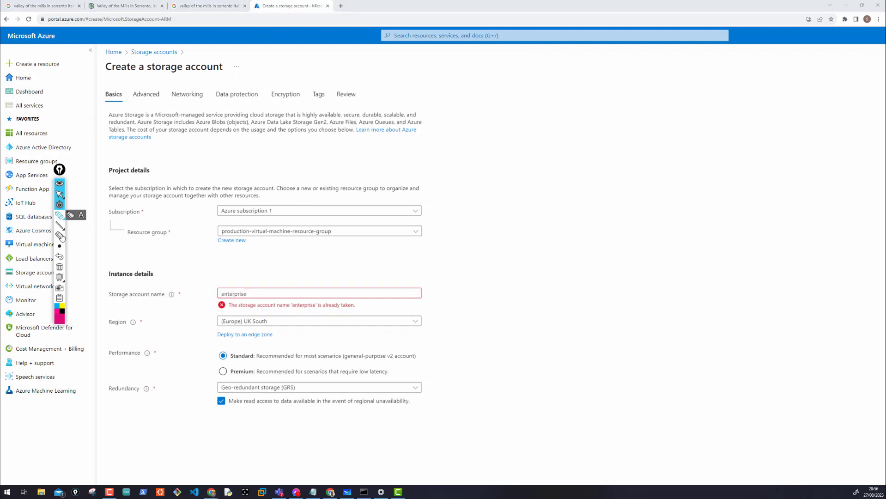
pyautogui.click(62, 319)
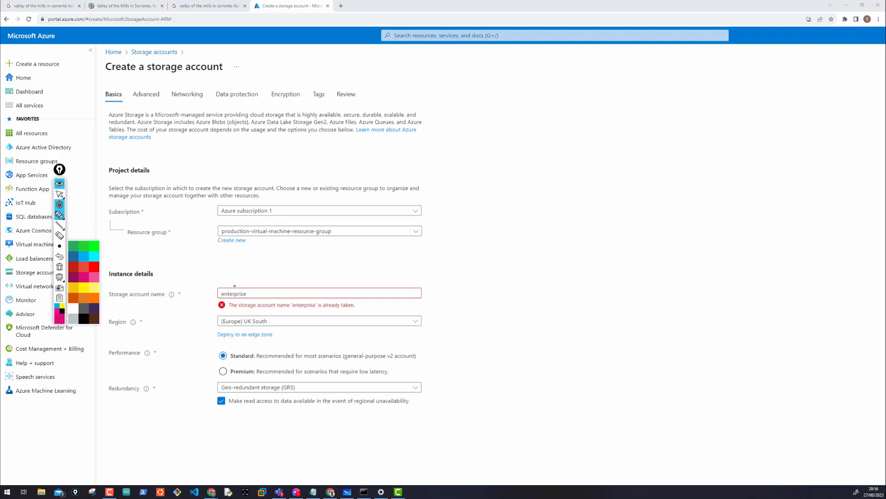
pyautogui.click(94, 267)
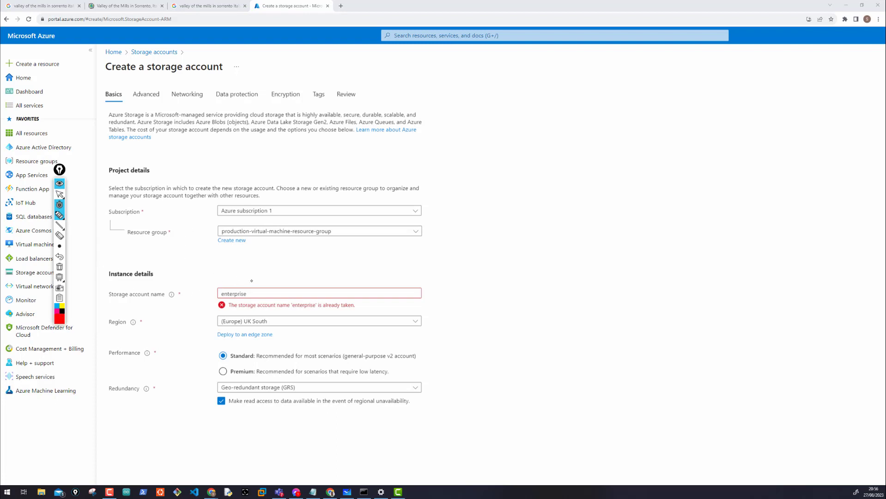
pyautogui.moveTo(233, 280)
pyautogui.mouseDown()
pyautogui.moveTo(230, 304)
pyautogui.moveTo(223, 286)
pyautogui.mouseUp()
pyautogui.moveTo(286, 271)
pyautogui.mouseDown()
pyautogui.moveTo(264, 281)
pyautogui.moveTo(277, 281)
pyautogui.mouseUp()
# - Sketch rough continent outlines in the blank area beside the form, then return to the normal cursor
pyautogui.moveTo(561, 151)
pyautogui.mouseDown()
pyautogui.moveTo(581, 218)
pyautogui.moveTo(610, 174)
pyautogui.moveTo(610, 204)
pyautogui.moveTo(584, 225)
pyautogui.moveTo(619, 213)
pyautogui.mouseUp()
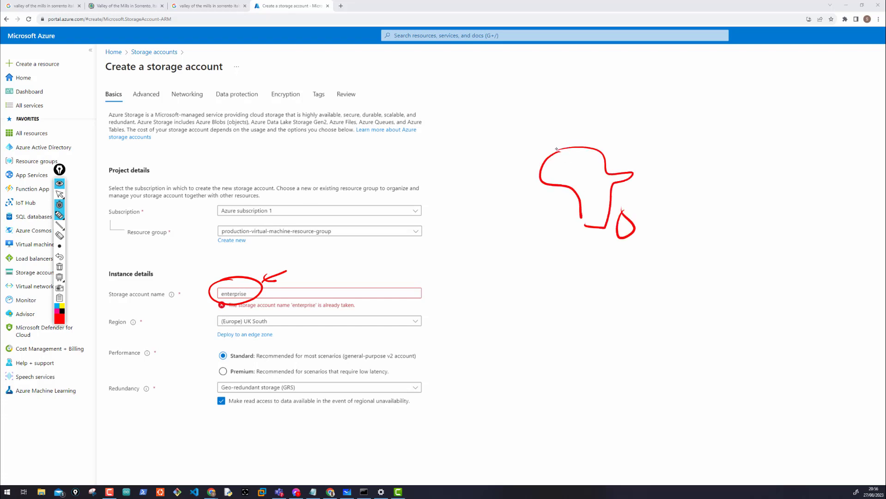
pyautogui.moveTo(557, 149)
pyautogui.mouseDown()
pyautogui.moveTo(533, 149)
pyautogui.moveTo(523, 86)
pyautogui.moveTo(553, 133)
pyautogui.mouseUp()
pyautogui.moveTo(575, 82)
pyautogui.mouseDown()
pyautogui.moveTo(635, 86)
pyautogui.moveTo(618, 70)
pyautogui.mouseUp()
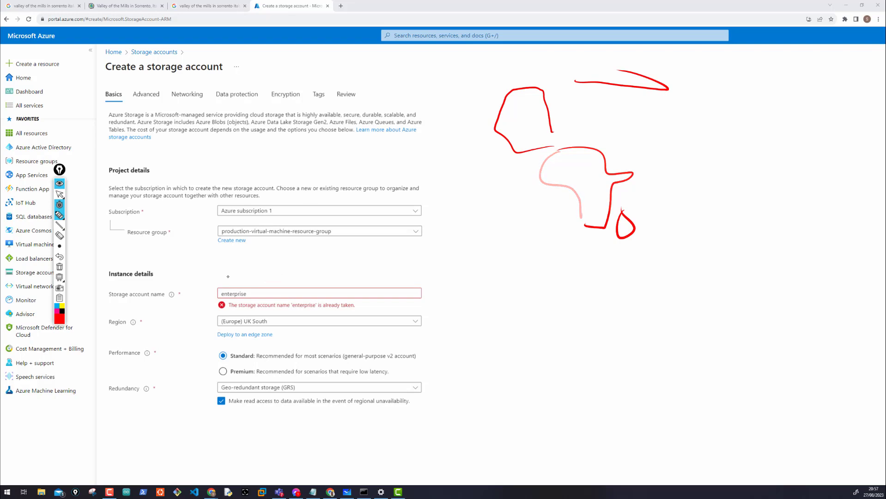
pyautogui.click(60, 194)
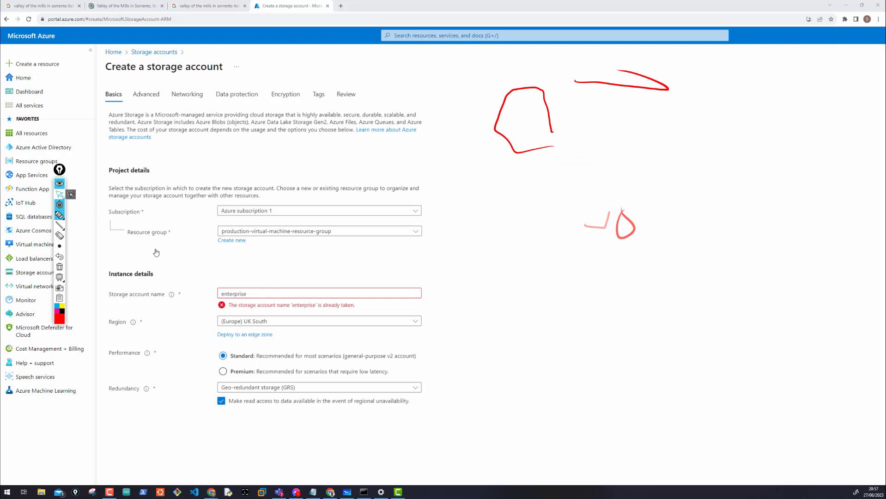
pyautogui.moveTo(249, 294); pyautogui.dragTo(207, 294)
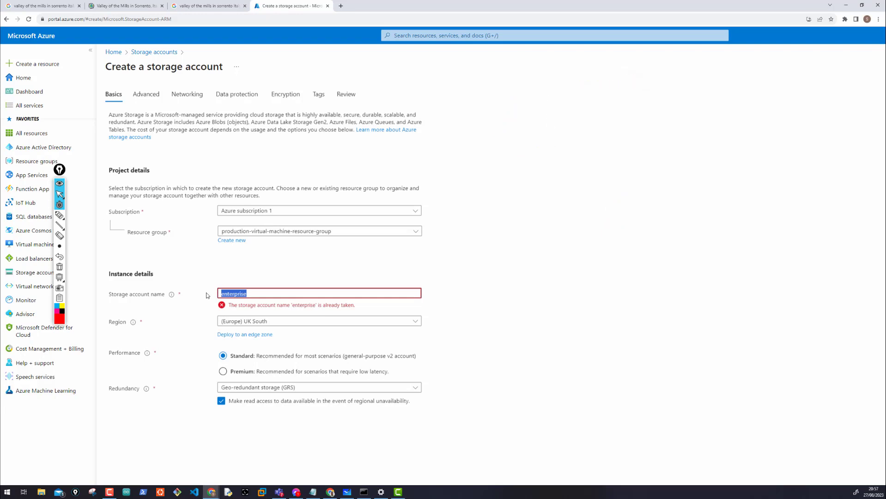
pyautogui.write('st')
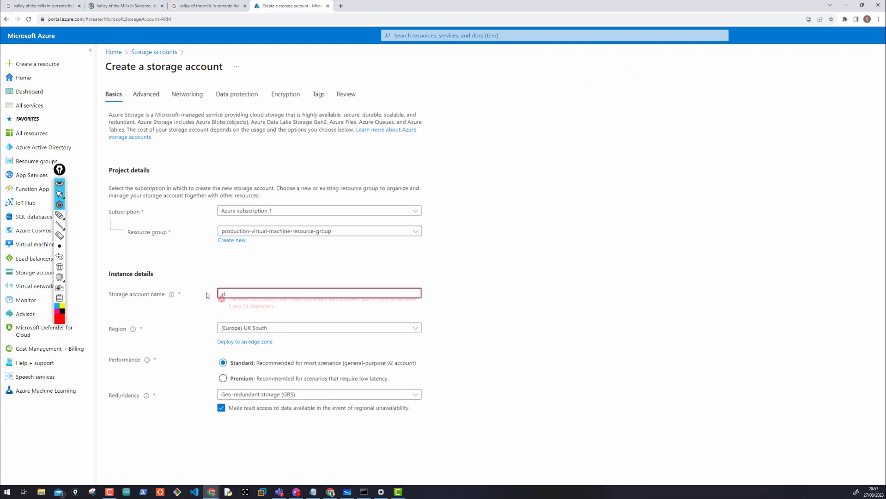
pyautogui.write('o')
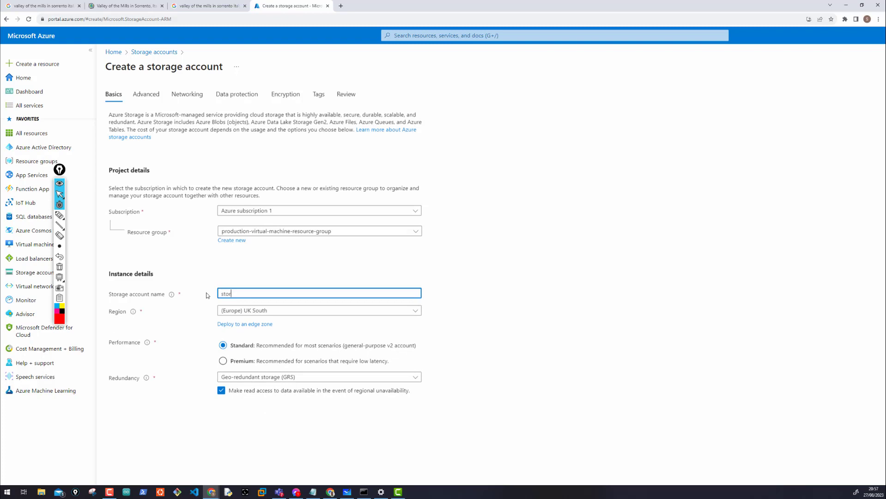
pyautogui.write('r')
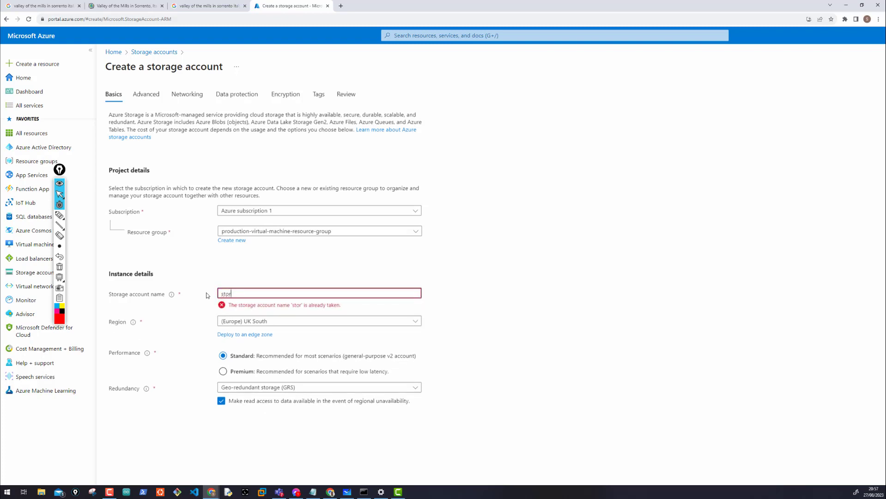
pyautogui.write('2057270820')
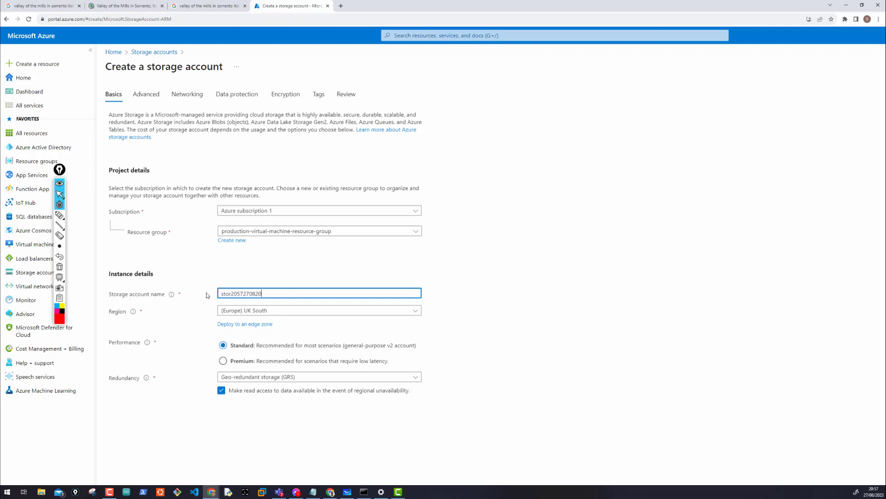
pyautogui.write('23')
pyautogui.click(473, 316)
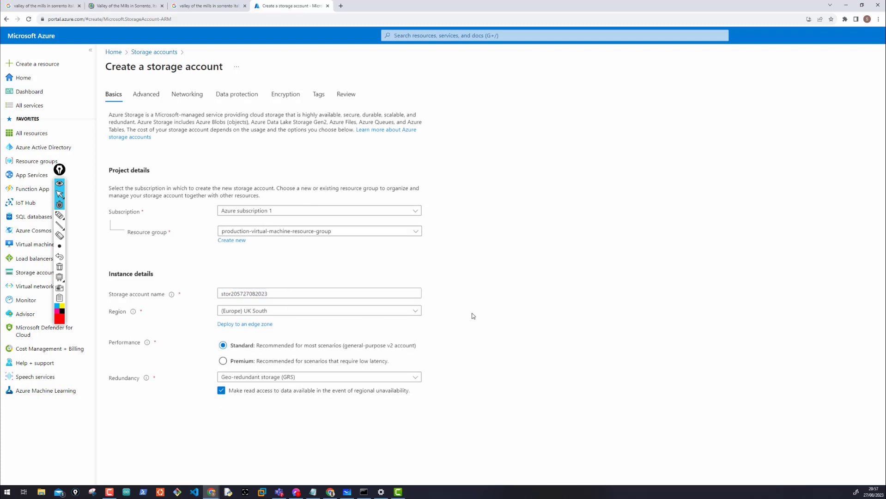
# - Examine the explanations of the Performance and Redundancy settings in the instance details, keeping the annotation toolbar clear of the labels
pyautogui.scroll(-1, 473, 315)
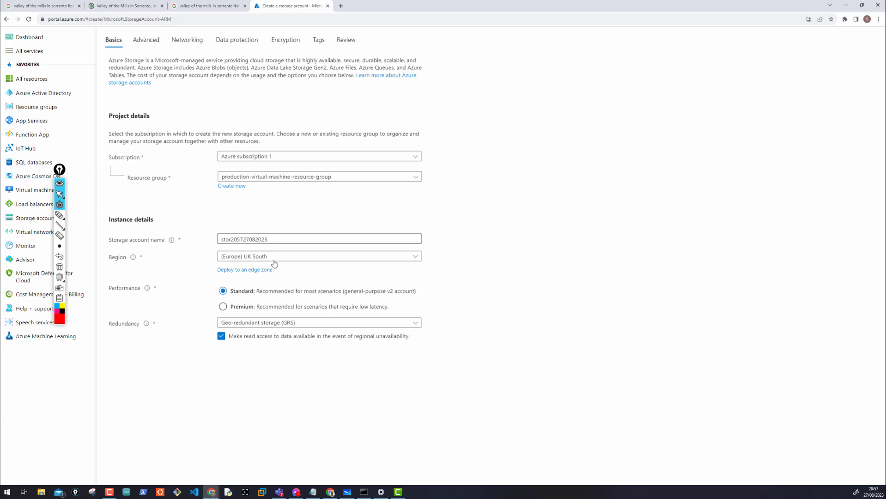
pyautogui.scroll(-1, 488, 317)
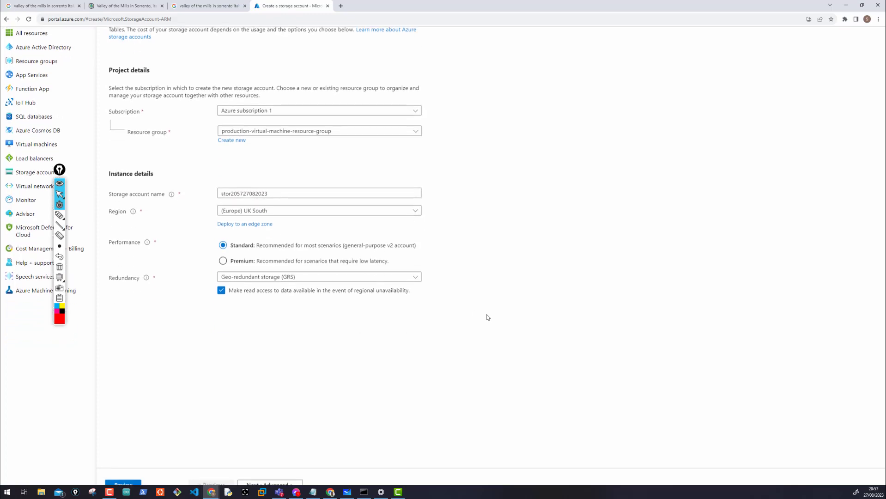
pyautogui.scroll(4, 234, 258)
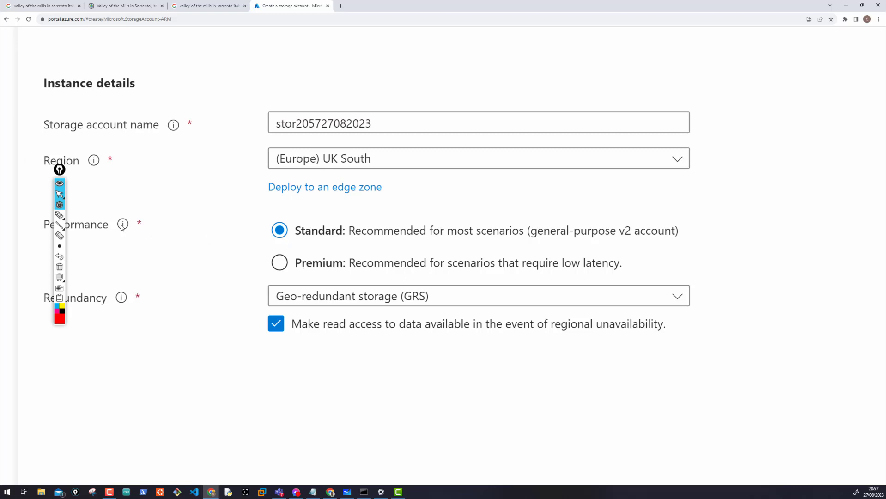
pyautogui.moveTo(121, 226)
pyautogui.moveTo(55, 172); pyautogui.dragTo(34, 247)
pyautogui.moveTo(121, 226)
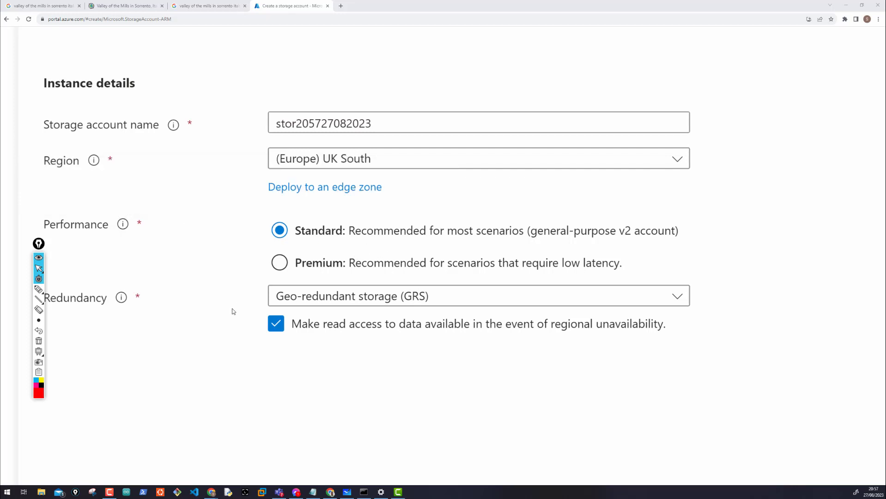
pyautogui.scroll(-1, 234, 311)
pyautogui.moveTo(121, 258)
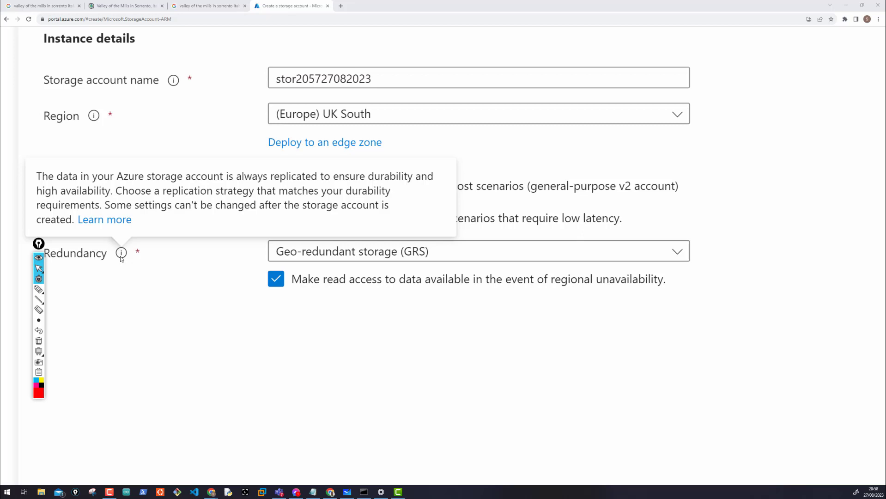
# - Expand the redundancy choices and sketch a red box labelled LRS linked to the Locally-redundant storage option
pyautogui.click(410, 255)
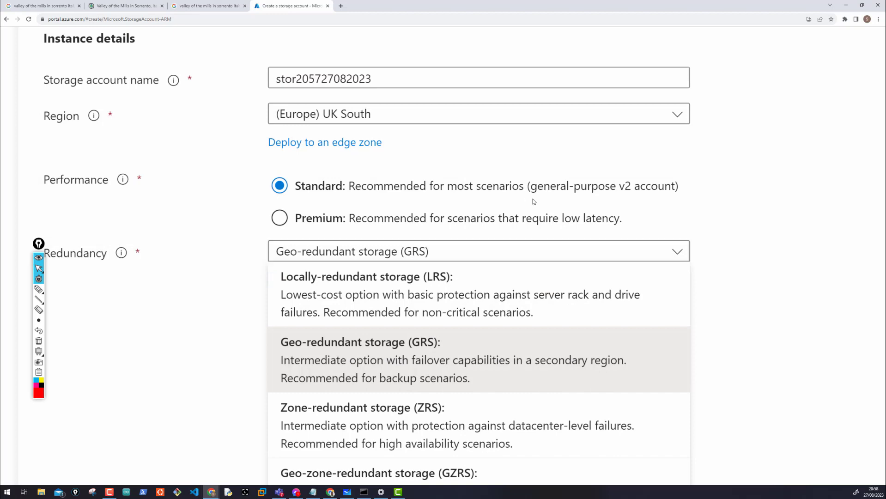
pyautogui.scroll(-3, 662, 169)
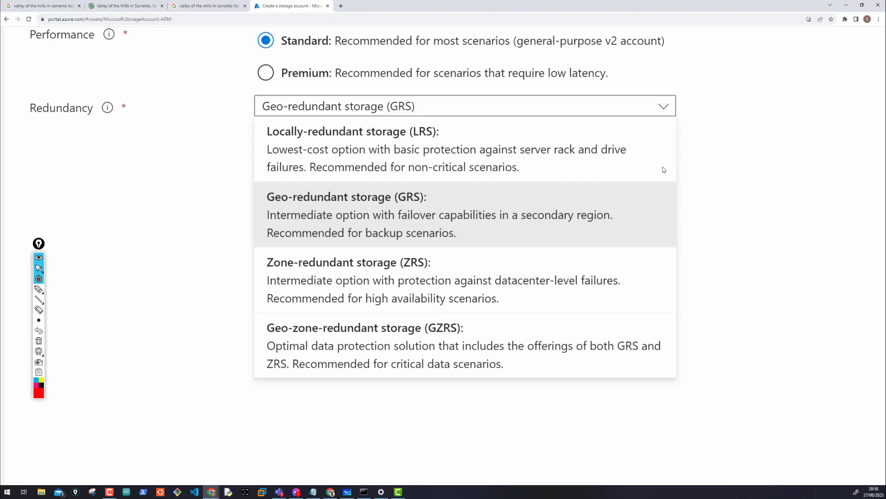
pyautogui.click(39, 290)
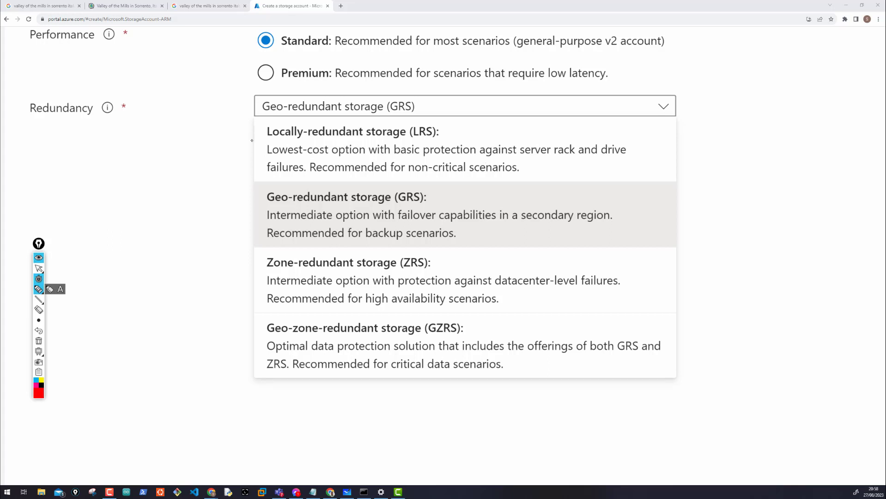
pyautogui.moveTo(245, 139)
pyautogui.mouseDown()
pyautogui.moveTo(208, 137)
pyautogui.moveTo(203, 169)
pyautogui.moveTo(213, 117)
pyautogui.mouseUp()
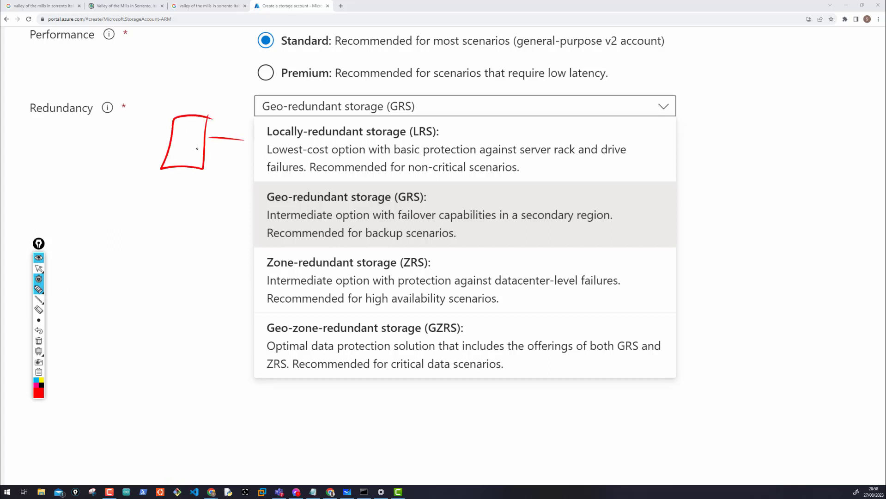
pyautogui.moveTo(201, 154)
pyautogui.mouseDown()
pyautogui.moveTo(209, 158)
pyautogui.moveTo(194, 149)
pyautogui.mouseUp()
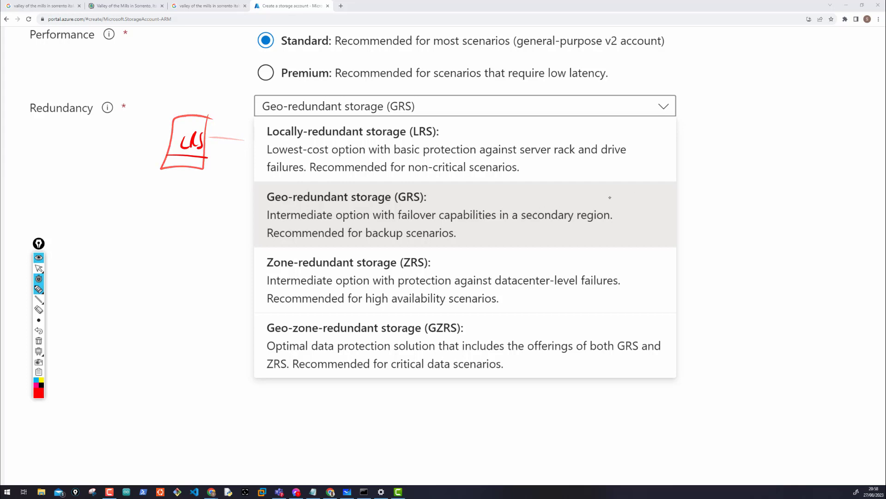
# - Sketch two storage boxes beside the redundancy options, cross out the first, and draw an arrow leading towards the second
pyautogui.moveTo(661, 154)
pyautogui.mouseDown()
pyautogui.moveTo(678, 183)
pyautogui.moveTo(663, 151)
pyautogui.mouseUp()
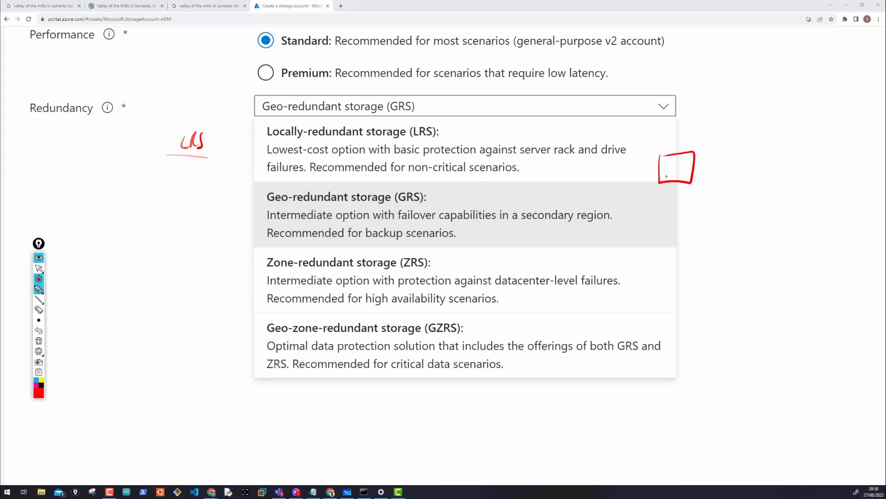
pyautogui.moveTo(730, 154)
pyautogui.mouseDown()
pyautogui.moveTo(762, 184)
pyautogui.moveTo(733, 153)
pyautogui.moveTo(691, 178)
pyautogui.moveTo(656, 168)
pyautogui.mouseUp()
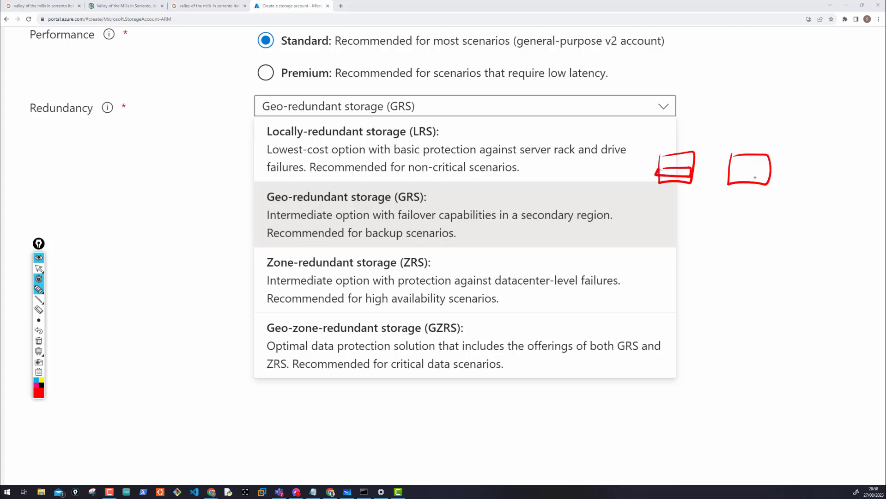
pyautogui.moveTo(744, 167)
pyautogui.mouseDown()
pyautogui.moveTo(739, 177)
pyautogui.moveTo(744, 168)
pyautogui.moveTo(769, 169)
pyautogui.mouseUp()
pyautogui.moveTo(673, 154); pyautogui.dragTo(683, 166)
pyautogui.moveTo(683, 154); pyautogui.dragTo(667, 196)
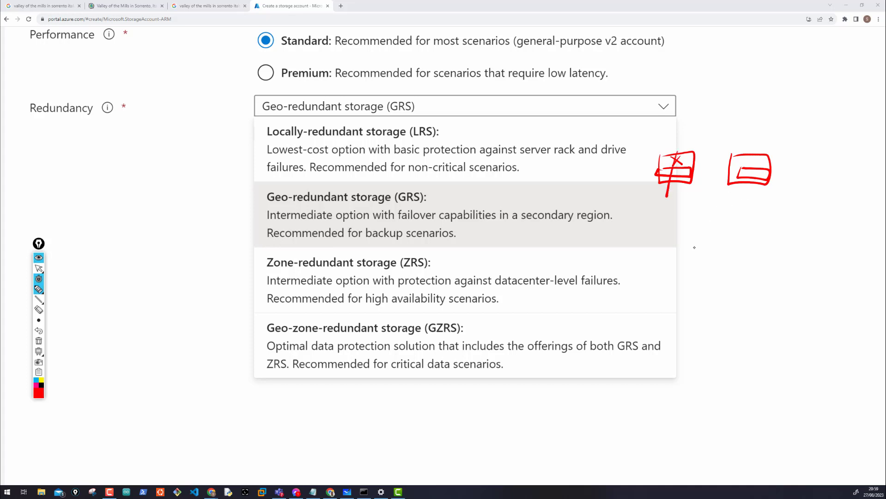
pyautogui.moveTo(695, 251); pyautogui.dragTo(750, 193)
pyautogui.moveTo(740, 199)
pyautogui.mouseDown()
pyautogui.moveTo(750, 193)
pyautogui.moveTo(755, 204)
pyautogui.mouseUp()
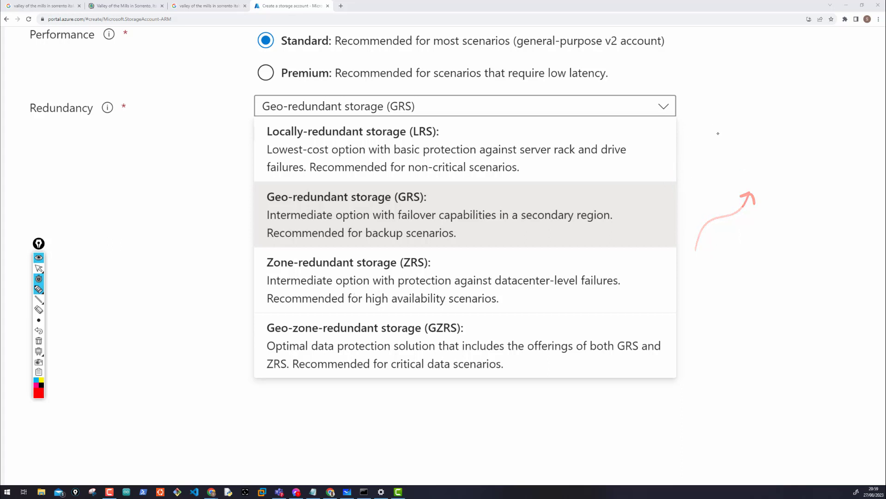
# - Draw a red box with marks inside it, and an arrow leading from them to a second box below
pyautogui.moveTo(707, 123)
pyautogui.mouseDown()
pyautogui.moveTo(709, 159)
pyautogui.moveTo(771, 159)
pyautogui.moveTo(708, 118)
pyautogui.mouseUp()
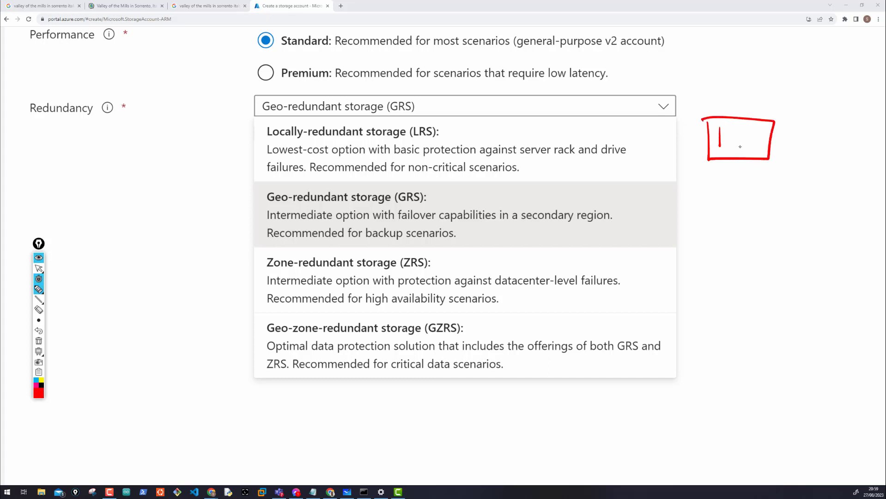
pyautogui.moveTo(740, 146)
pyautogui.mouseDown()
pyautogui.moveTo(720, 129)
pyautogui.moveTo(723, 144)
pyautogui.moveTo(734, 145)
pyautogui.mouseUp()
pyautogui.moveTo(738, 142); pyautogui.dragTo(770, 188)
pyautogui.moveTo(742, 153)
pyautogui.mouseDown()
pyautogui.moveTo(757, 160)
pyautogui.moveTo(777, 226)
pyautogui.mouseUp()
pyautogui.moveTo(777, 187)
pyautogui.mouseDown()
pyautogui.moveTo(809, 214)
pyautogui.moveTo(777, 226)
pyautogui.mouseUp()
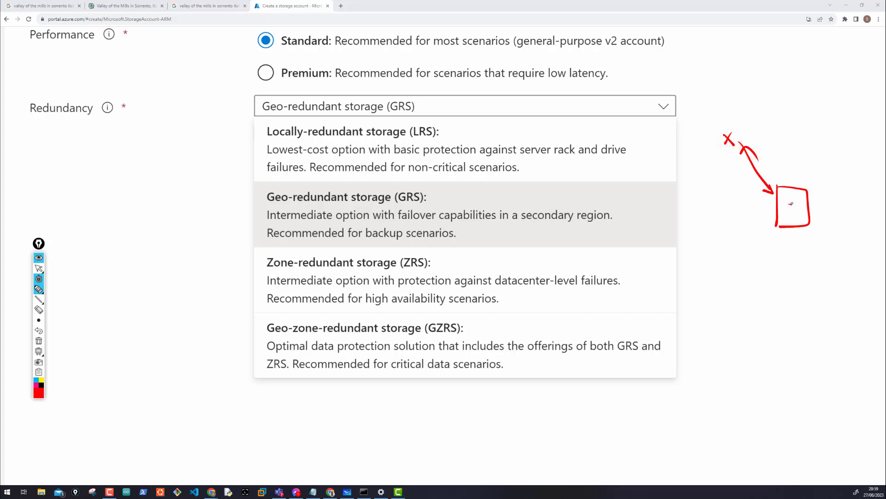
# - Label the second box, enclose the diagram in a large frame, and circle the label
pyautogui.moveTo(788, 203); pyautogui.dragTo(793, 213)
pyautogui.moveTo(795, 207); pyautogui.dragTo(803, 210)
pyautogui.moveTo(737, 102)
pyautogui.mouseDown()
pyautogui.moveTo(719, 211)
pyautogui.moveTo(746, 112)
pyautogui.mouseUp()
pyautogui.moveTo(790, 190)
pyautogui.mouseDown()
pyautogui.moveTo(778, 184)
pyautogui.moveTo(786, 185)
pyautogui.mouseUp()
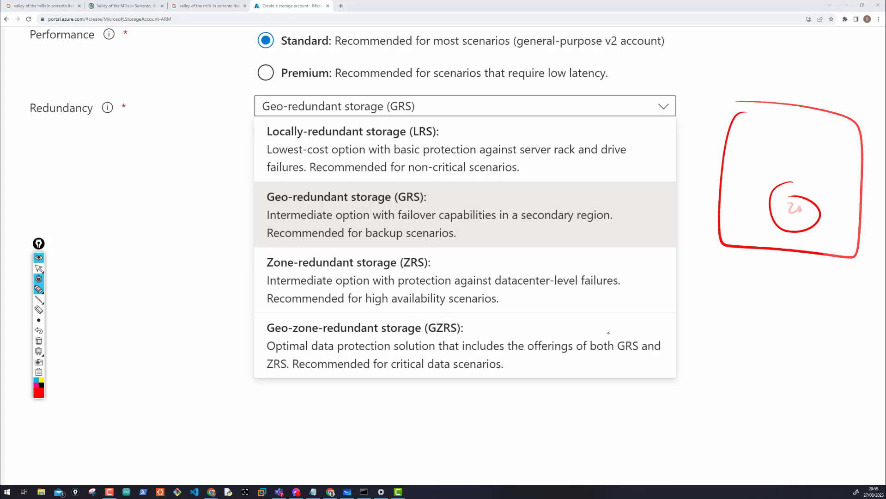
# - Circle GRS in the GZRS description, circle the ZRS and GRS abbreviations above, and frame those two options together
pyautogui.moveTo(617, 339)
pyautogui.mouseDown()
pyautogui.moveTo(622, 355)
pyautogui.moveTo(613, 332)
pyautogui.mouseUp()
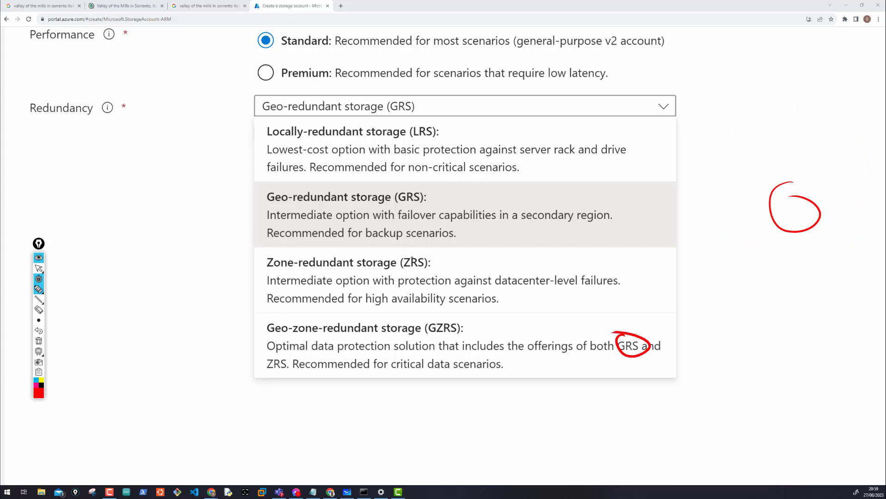
pyautogui.moveTo(409, 253); pyautogui.dragTo(400, 245)
pyautogui.moveTo(398, 189); pyautogui.dragTo(414, 193)
pyautogui.moveTo(299, 178); pyautogui.dragTo(620, 219)
pyautogui.moveTo(612, 290)
pyautogui.mouseDown()
pyautogui.moveTo(407, 278)
pyautogui.moveTo(291, 197)
pyautogui.mouseUp()
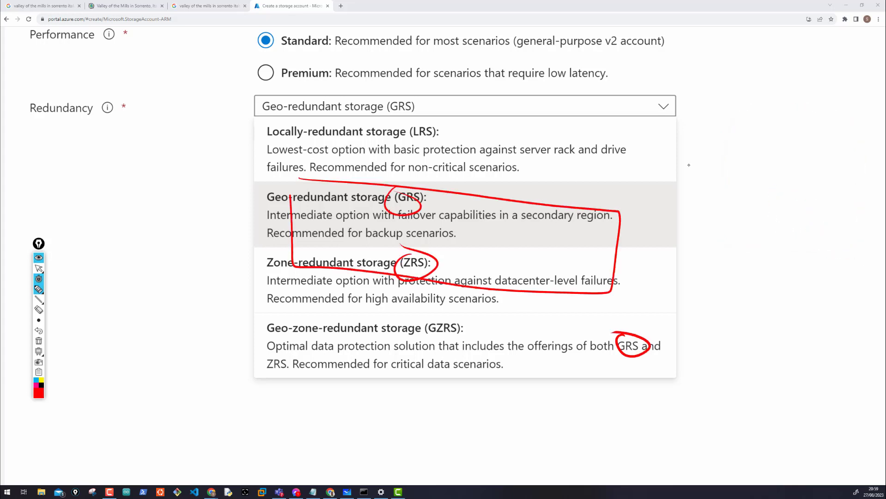
# - Sketch two linked regions containing two small boxes each, and connect the pair inside the first region
pyautogui.moveTo(689, 162)
pyautogui.mouseDown()
pyautogui.moveTo(688, 208)
pyautogui.moveTo(699, 162)
pyautogui.moveTo(710, 199)
pyautogui.moveTo(716, 189)
pyautogui.moveTo(779, 184)
pyautogui.moveTo(790, 209)
pyautogui.mouseUp()
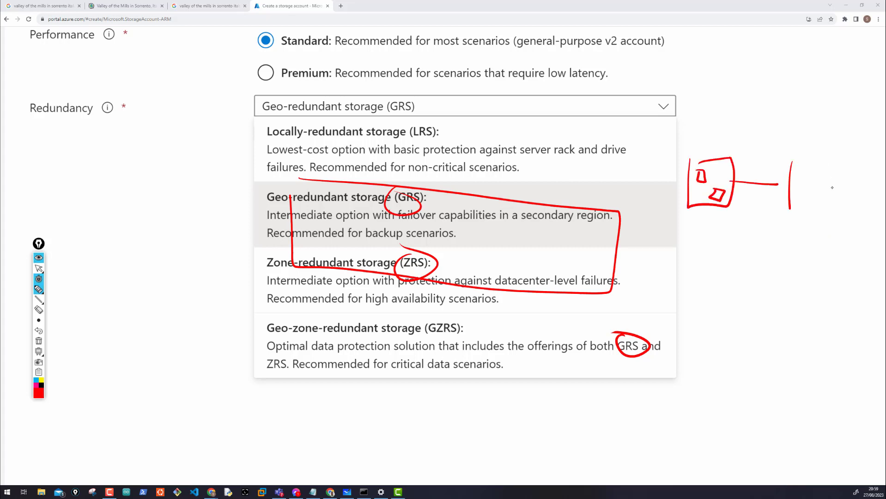
pyautogui.moveTo(795, 162); pyautogui.dragTo(800, 209)
pyautogui.moveTo(801, 175); pyautogui.dragTo(799, 188)
pyautogui.moveTo(817, 190); pyautogui.dragTo(816, 202)
pyautogui.moveTo(706, 180)
pyautogui.mouseDown()
pyautogui.moveTo(726, 194)
pyautogui.moveTo(700, 175)
pyautogui.moveTo(732, 186)
pyautogui.mouseUp()
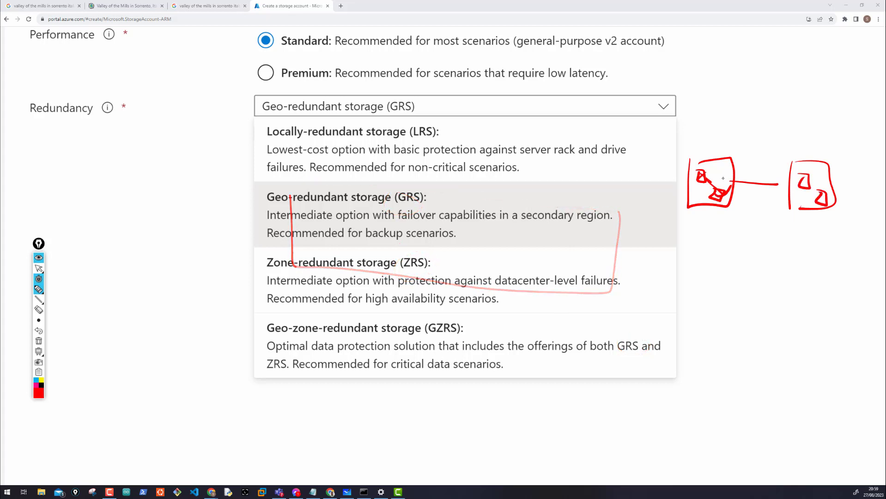
# - Cross out the first region and the upper small box in the second region, and tick the second region's remaining box
pyautogui.moveTo(735, 152); pyautogui.dragTo(698, 213)
pyautogui.moveTo(700, 168); pyautogui.dragTo(732, 207)
pyautogui.moveTo(831, 161)
pyautogui.mouseDown()
pyautogui.moveTo(798, 172)
pyautogui.moveTo(816, 180)
pyautogui.moveTo(820, 201)
pyautogui.mouseUp()
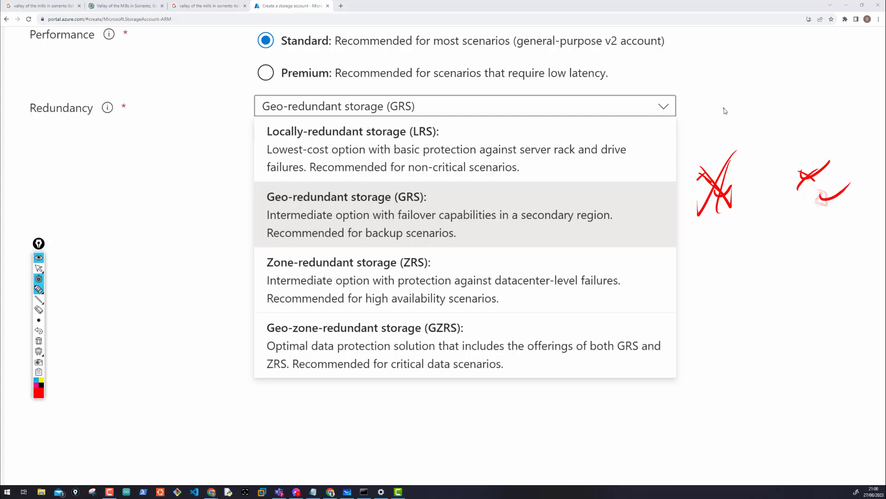
# - Clear all drawn annotations and close the redundancy list, keeping Geo-redundant storage (GRS) selected
pyautogui.click(39, 268)
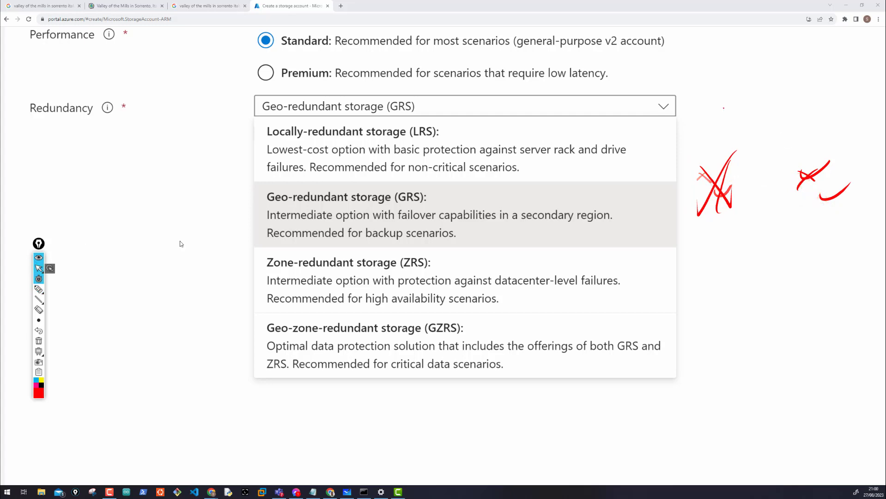
pyautogui.click(38, 343)
pyautogui.click(661, 107)
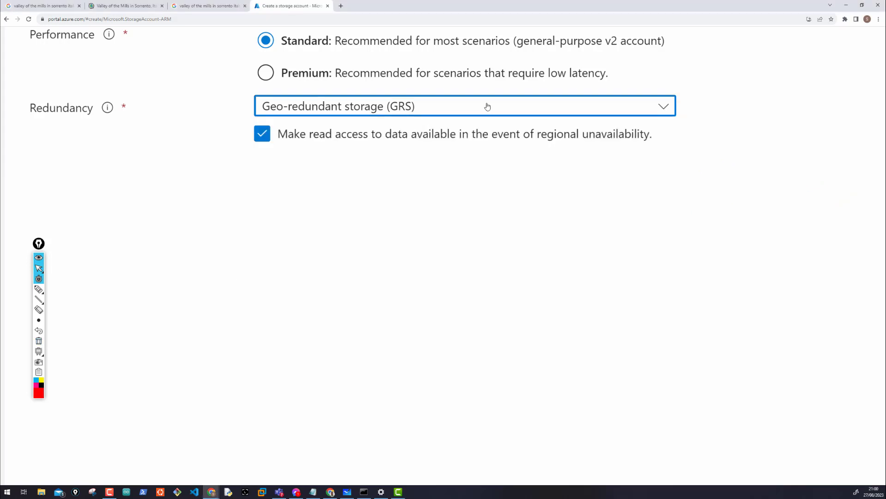
# - Reset the page zoom to its default and continue to the storage account's Advanced settings
pyautogui.scroll(2, 585, 139)
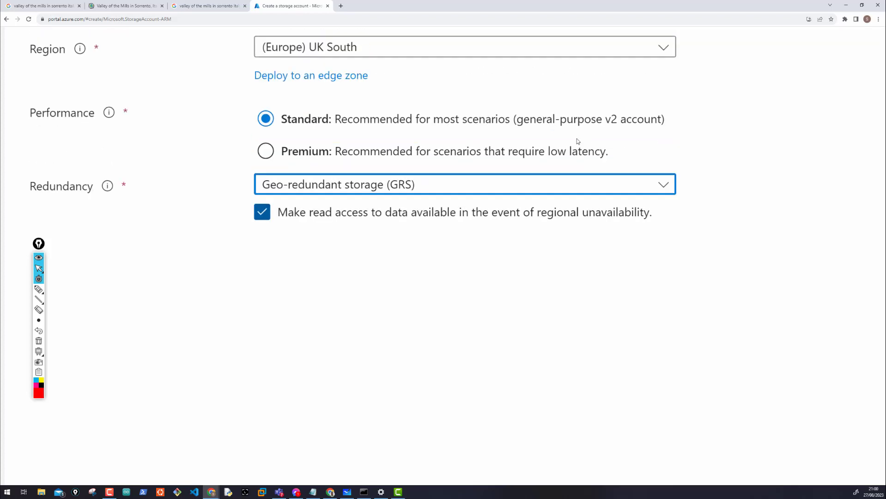
pyautogui.hotkey('ctrl', '0')
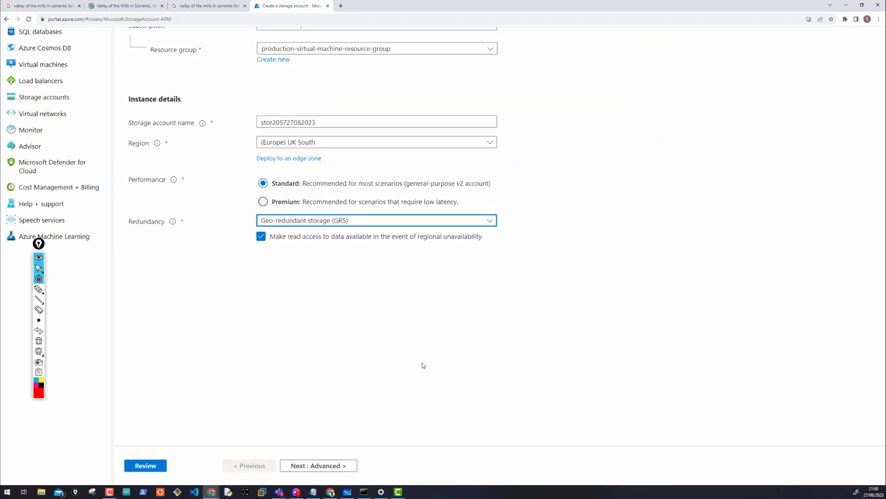
pyautogui.click(312, 466)
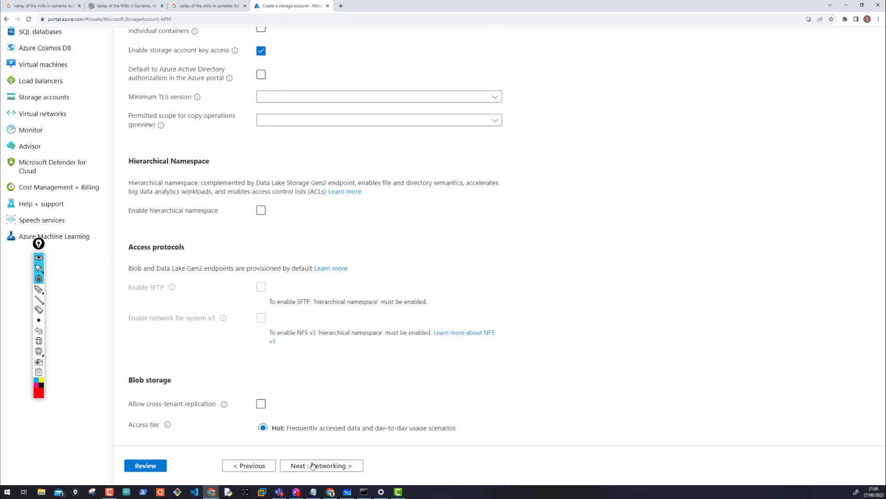
# - Read the explanations of secure transfer for REST API operations and minimum TLS version, and view the available TLS versions
pyautogui.scroll(-1, 453, 282)
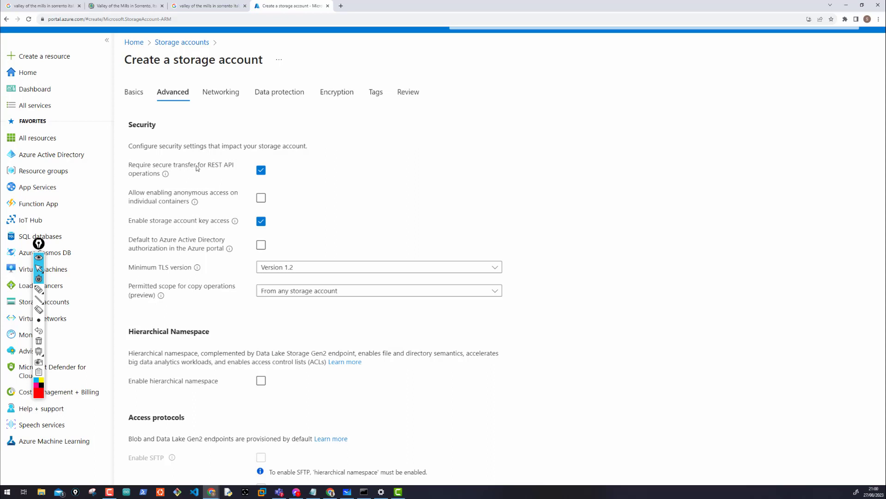
pyautogui.moveTo(165, 176)
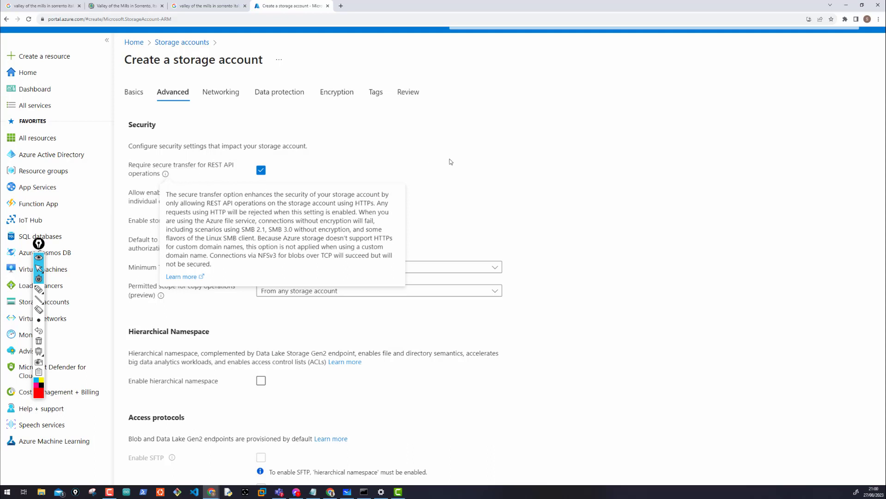
pyautogui.scroll(-1, 451, 162)
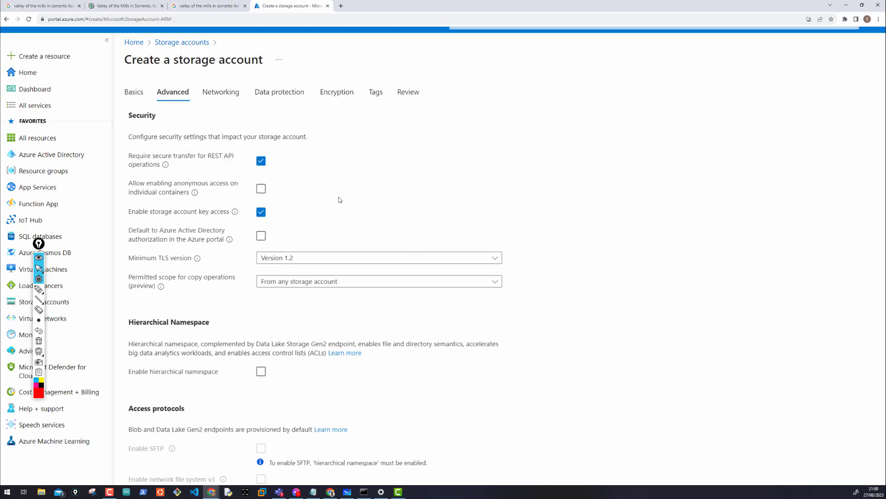
pyautogui.scroll(-3, 340, 199)
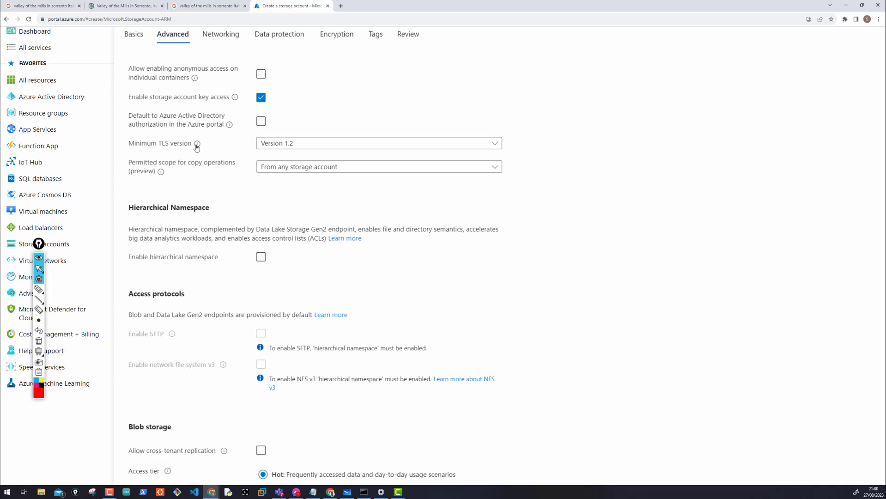
pyautogui.moveTo(196, 146)
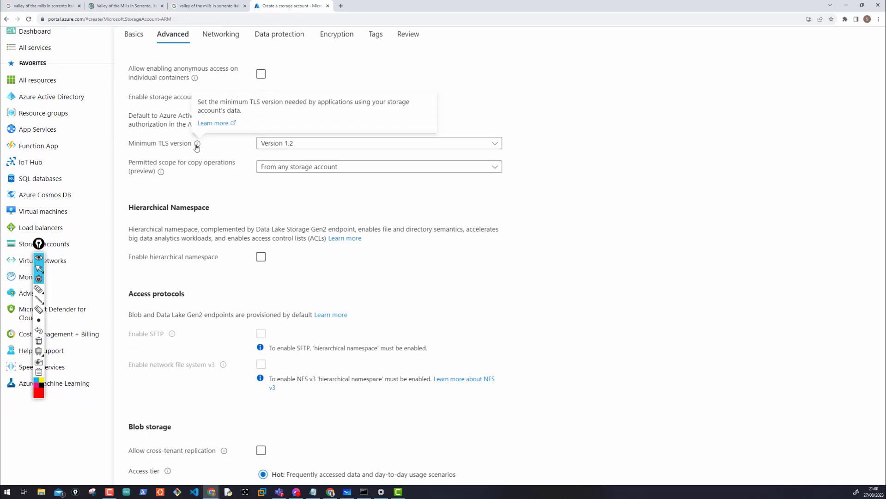
pyautogui.click(289, 144)
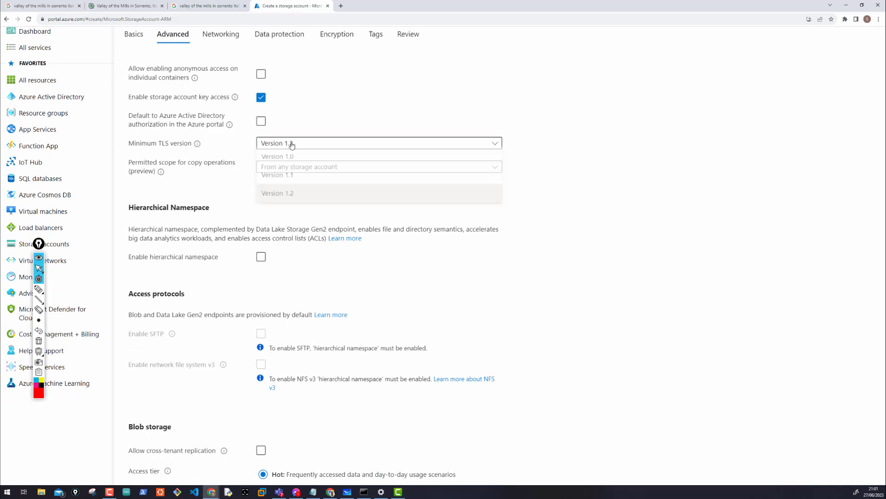
pyautogui.click(611, 184)
# - Review the hierarchical namespace, access protocol and blob storage options with the page zoomed out one level, and continue to the Networking settings
pyautogui.scroll(-1, 610, 185)
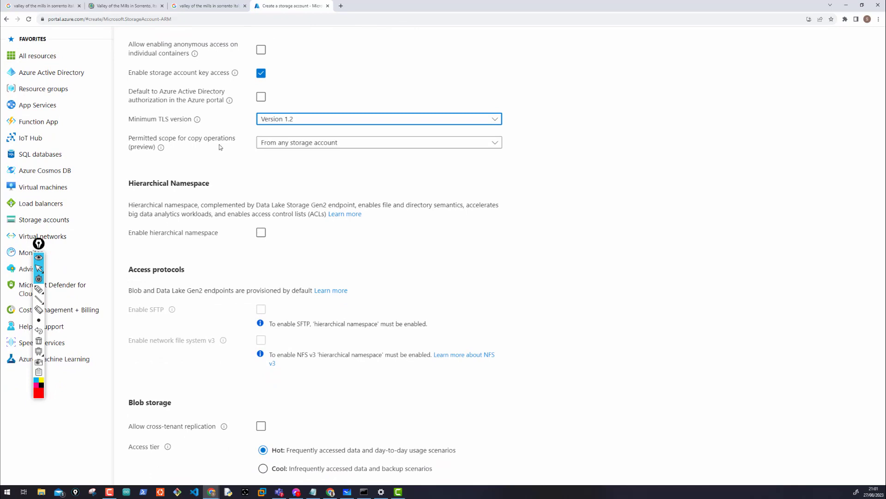
pyautogui.scroll(-1, 322, 235)
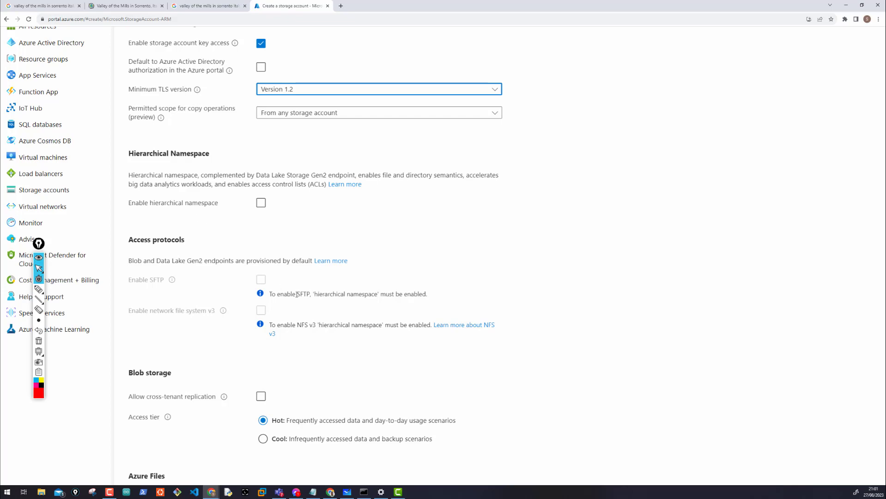
pyautogui.scroll(-3, 296, 294)
pyautogui.hotkey('ctrl', '-')
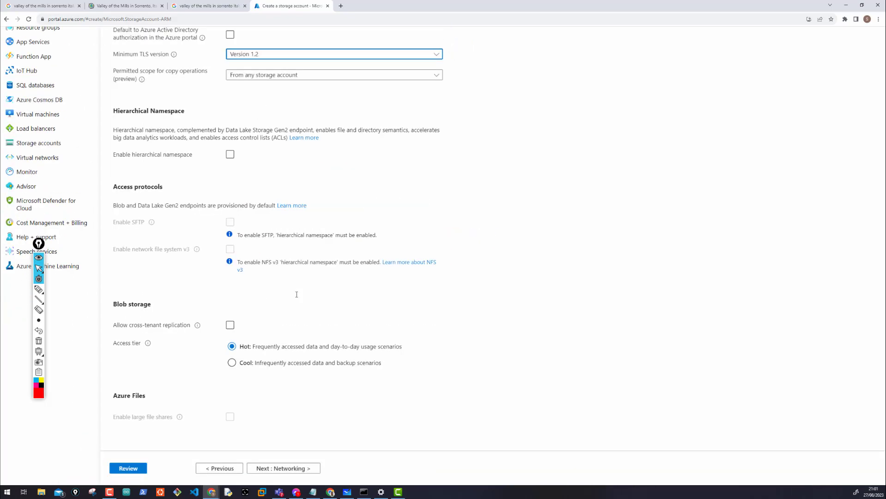
pyautogui.click(272, 468)
pyautogui.scroll(4, 354, 314)
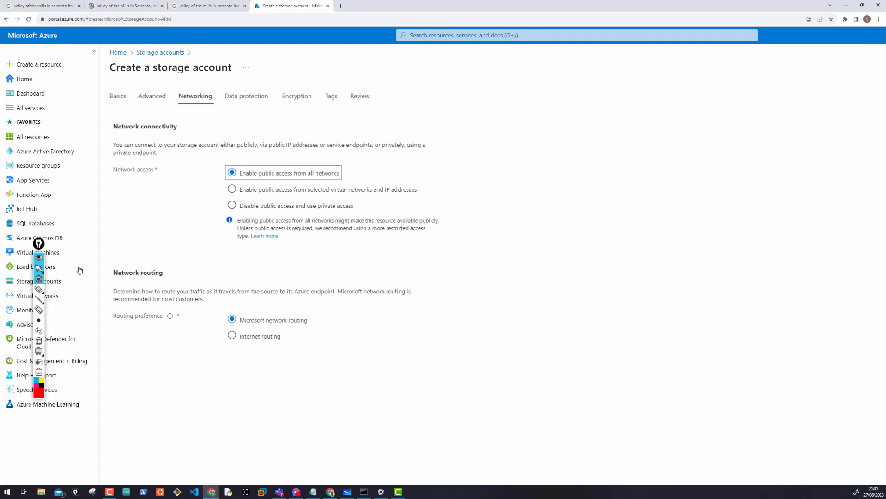
# - Frame the "Enable public access from all networks" option in red and draw arrows pointing at it from both sides
pyautogui.click(39, 290)
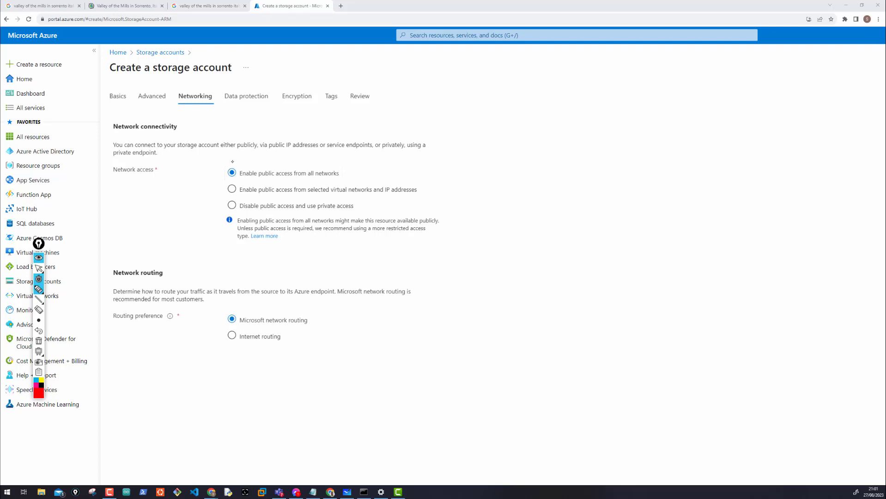
pyautogui.moveTo(225, 162)
pyautogui.mouseDown()
pyautogui.moveTo(350, 166)
pyautogui.moveTo(330, 181)
pyautogui.mouseUp()
pyautogui.moveTo(269, 178)
pyautogui.mouseDown()
pyautogui.moveTo(221, 162)
pyautogui.moveTo(213, 182)
pyautogui.mouseUp()
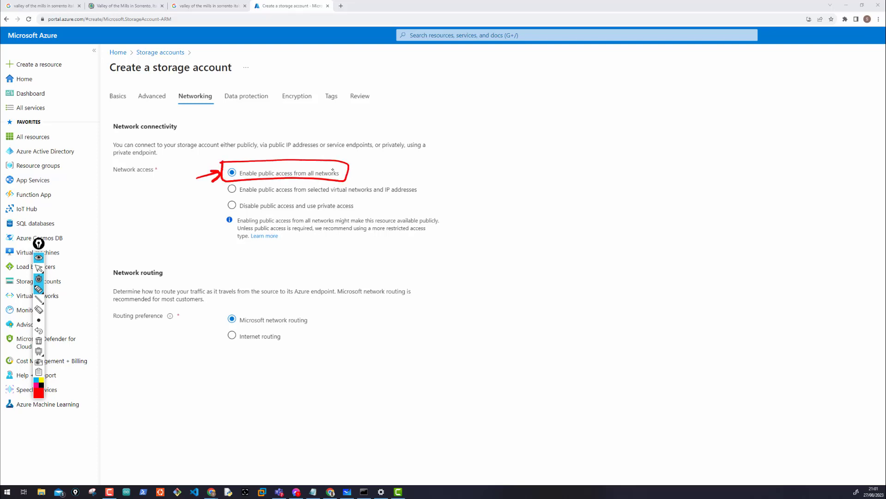
pyautogui.moveTo(379, 180)
pyautogui.mouseDown()
pyautogui.moveTo(347, 172)
pyautogui.moveTo(355, 182)
pyautogui.mouseUp()
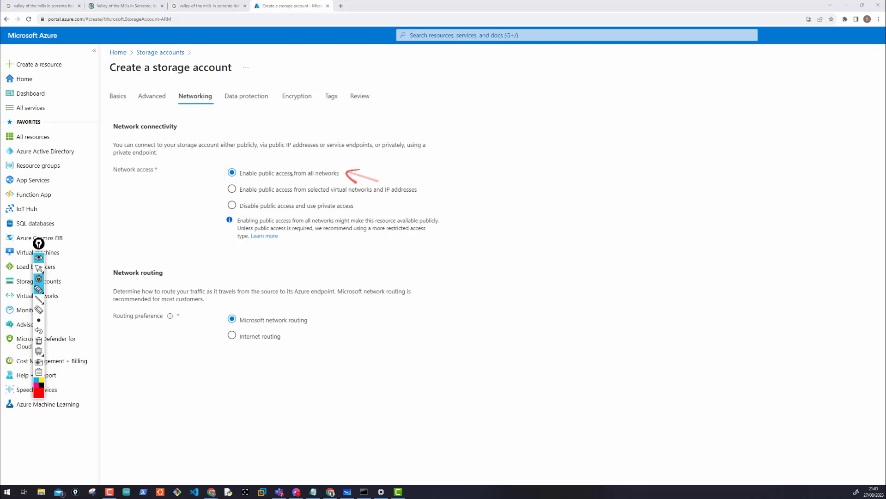
# - Stop drawing, check the routing preference explanation, and continue to the Data protection settings
pyautogui.click(38, 269)
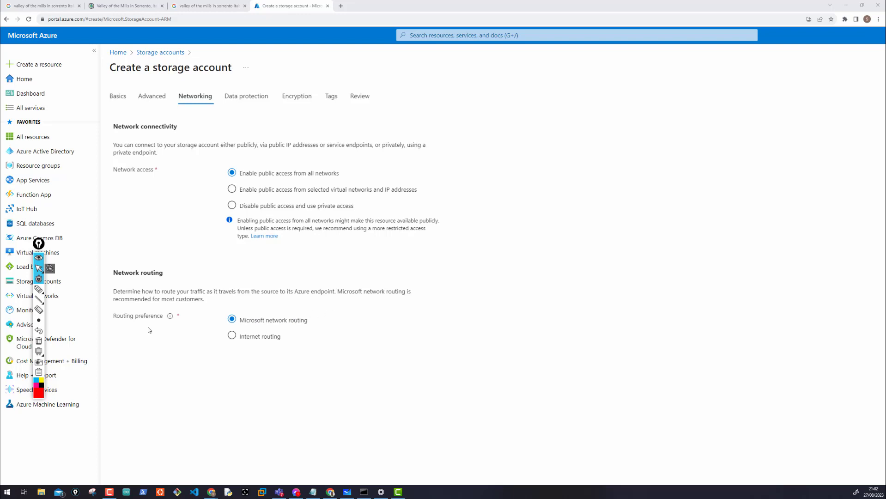
pyautogui.moveTo(170, 318)
pyautogui.scroll(-3, 446, 359)
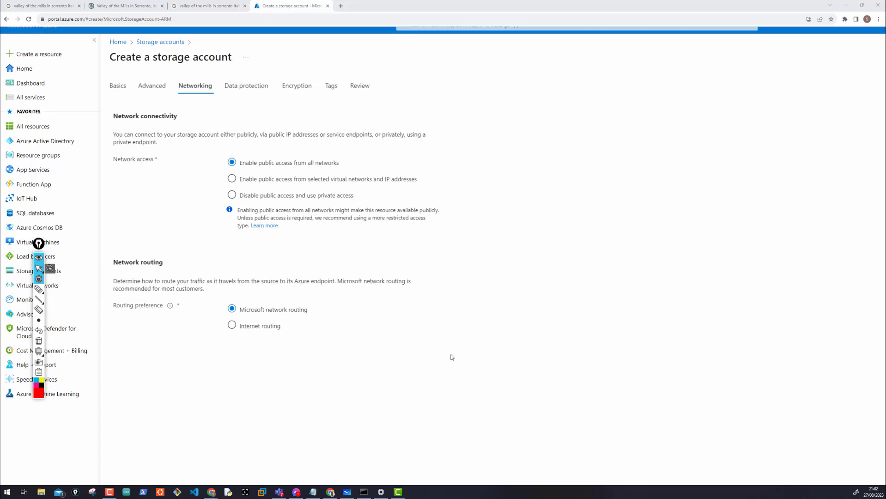
pyautogui.click(280, 468)
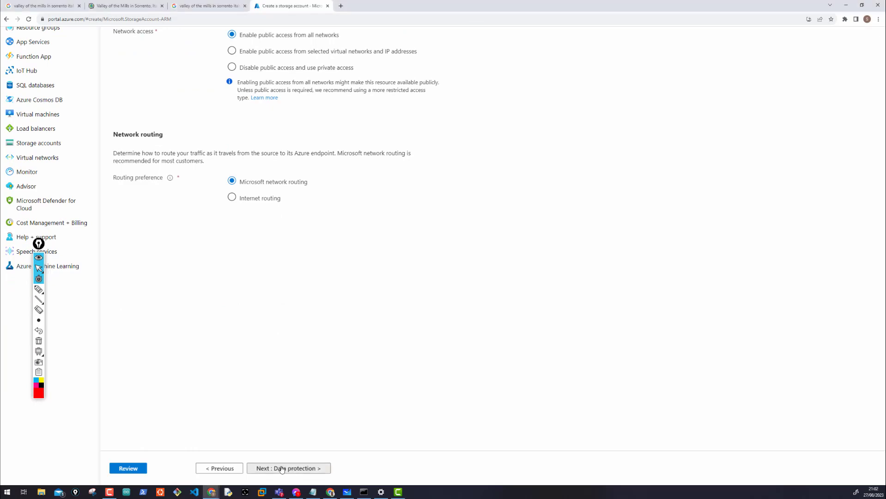
# - Review the recovery, tracking and access control options for data protection, and continue to the Encryption settings
pyautogui.scroll(1, 428, 346)
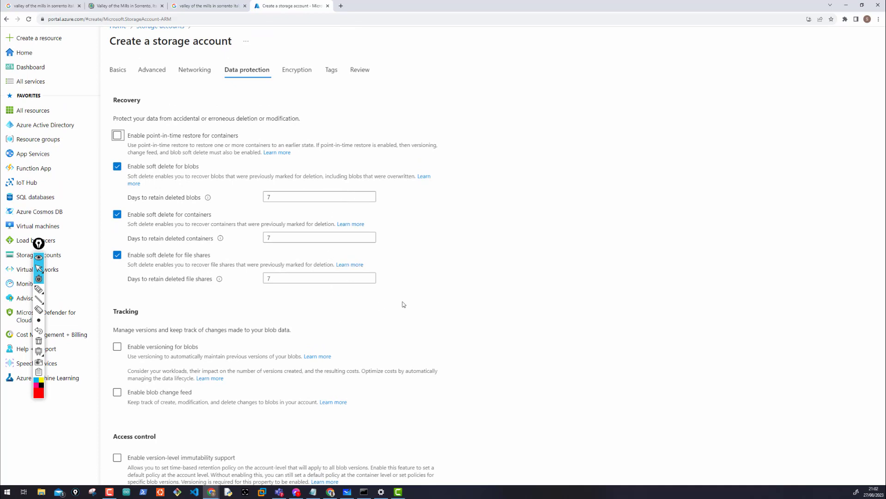
pyautogui.scroll(1, 446, 303)
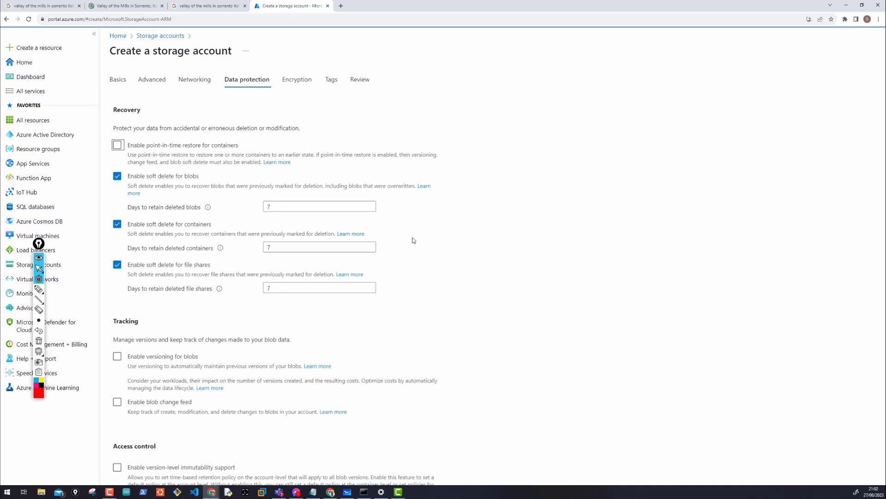
pyautogui.scroll(-3, 490, 264)
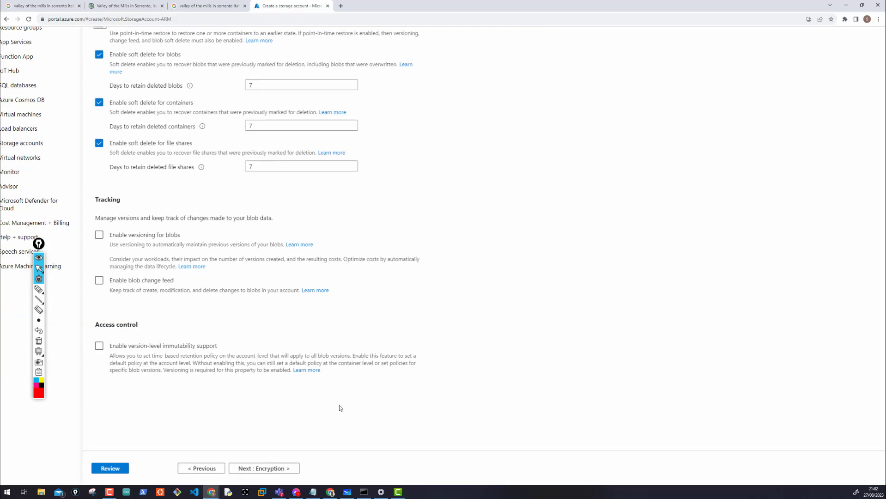
pyautogui.click(263, 469)
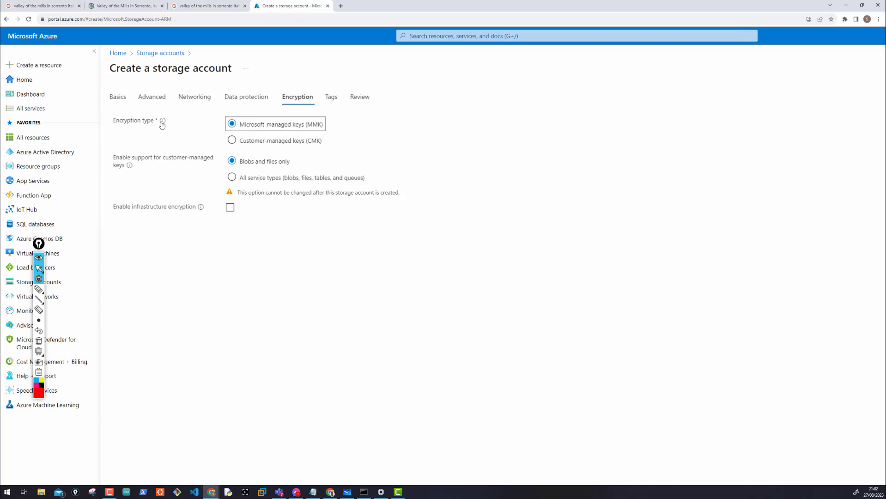
# - Read the explanation of the encryption type and continue to the Tags settings
pyautogui.moveTo(162, 125)
pyautogui.scroll(-3, 257, 298)
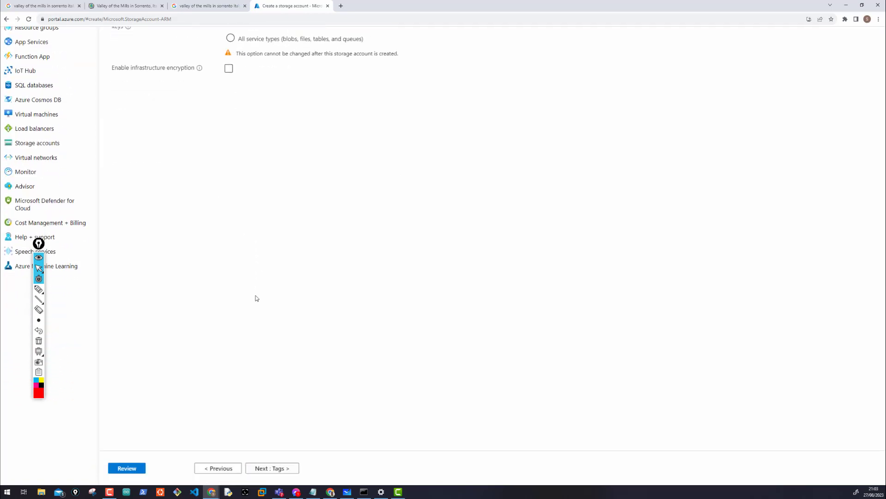
pyautogui.click(275, 469)
pyautogui.click(275, 472)
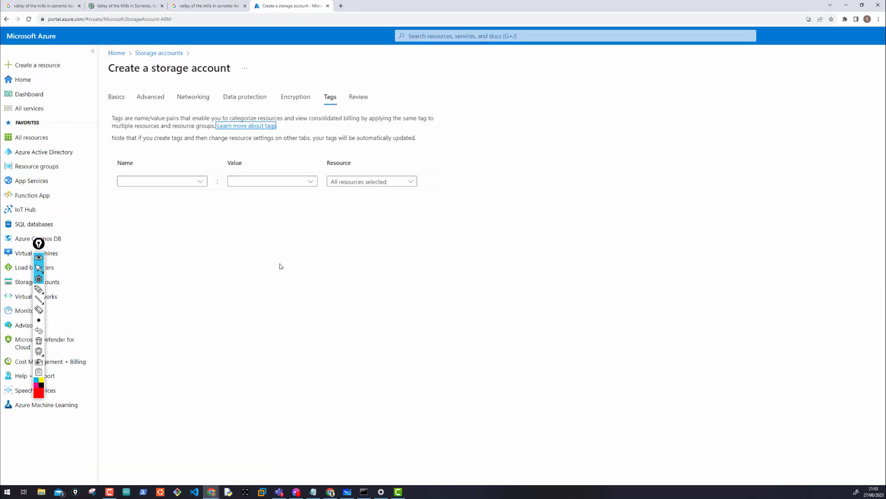
# - Add a tag named environment with the value Production to the storage account
pyautogui.click(159, 183)
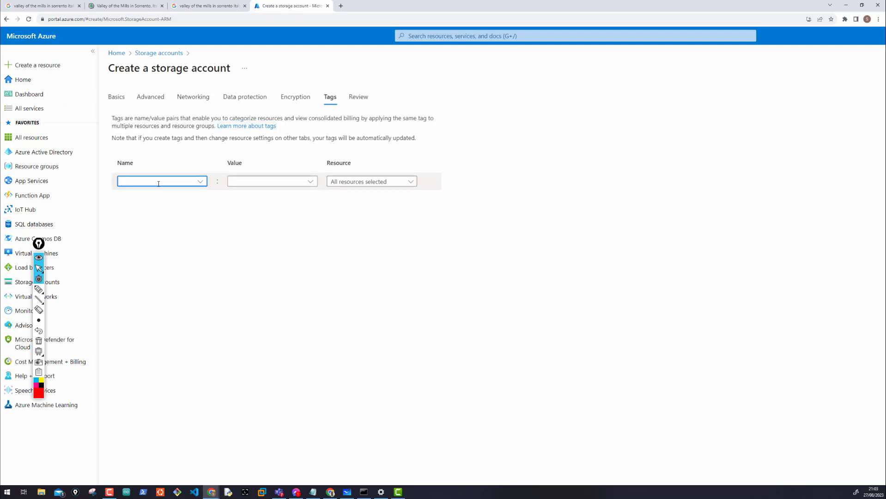
pyautogui.write('En')
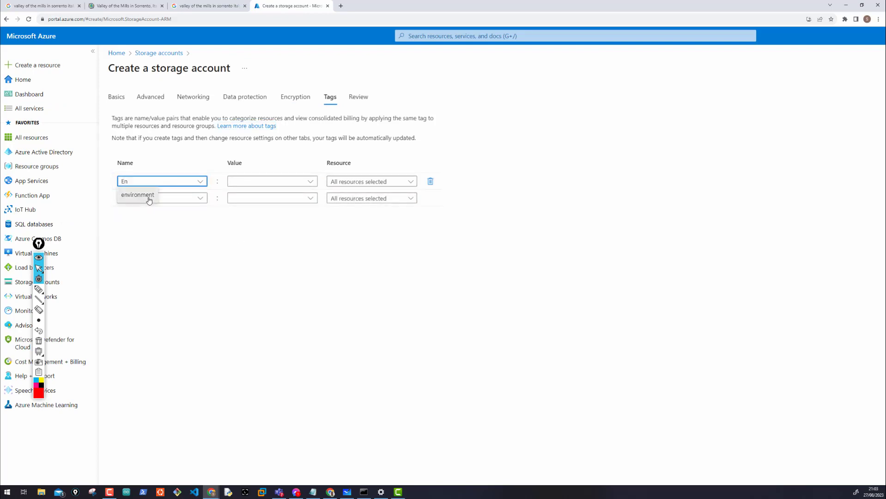
pyautogui.click(143, 195)
pyautogui.click(232, 181)
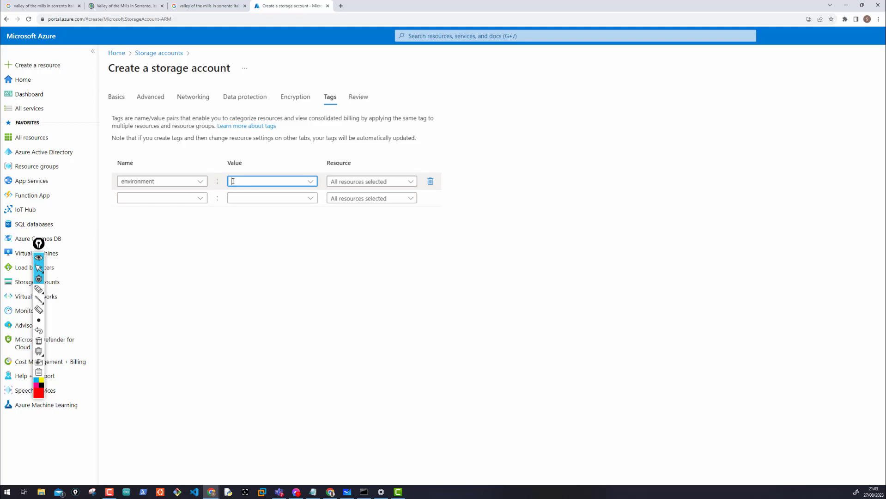
pyautogui.write('Pro')
pyautogui.click(244, 195)
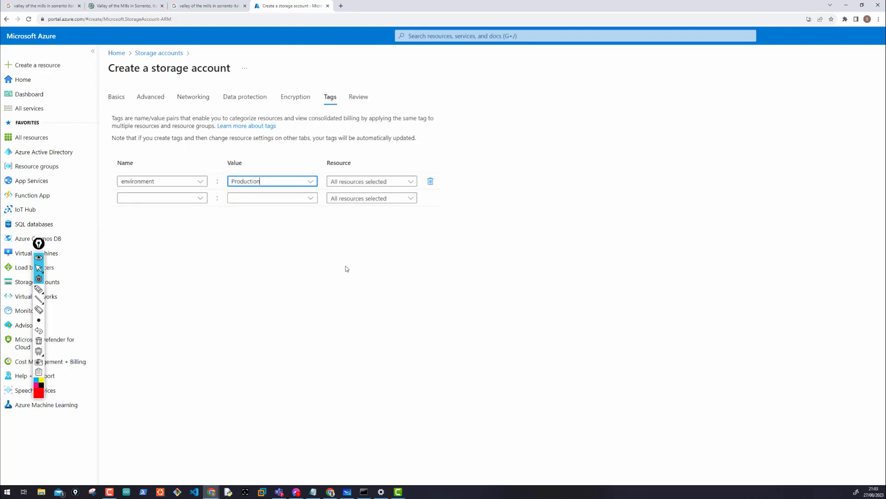
pyautogui.scroll(-3, 347, 269)
pyautogui.hscroll(-1, 348, 269)
pyautogui.scroll(3, 347, 269)
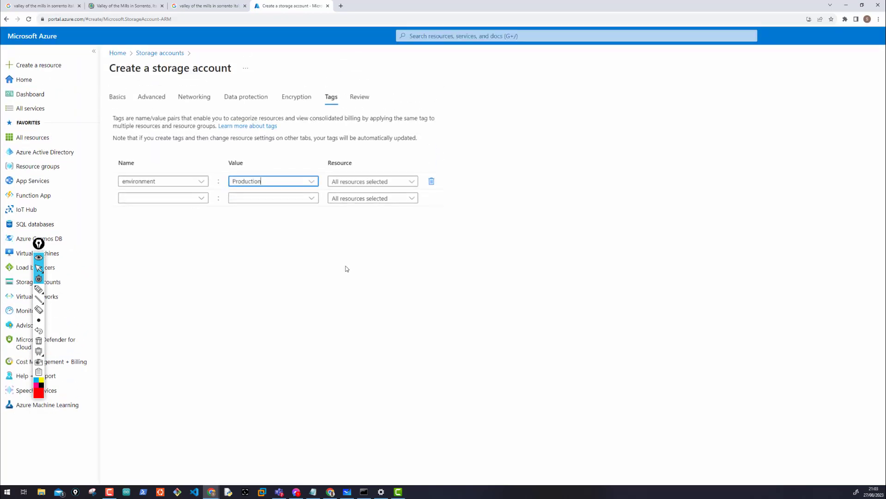
pyautogui.scroll(-2, 322, 337)
pyautogui.hscroll(-1, 322, 338)
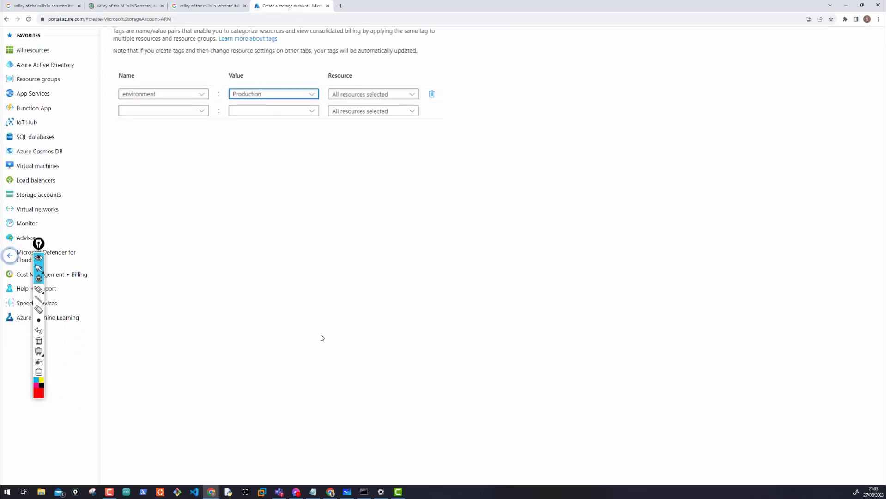
pyautogui.scroll(2, 322, 338)
pyautogui.scroll(-3, 322, 338)
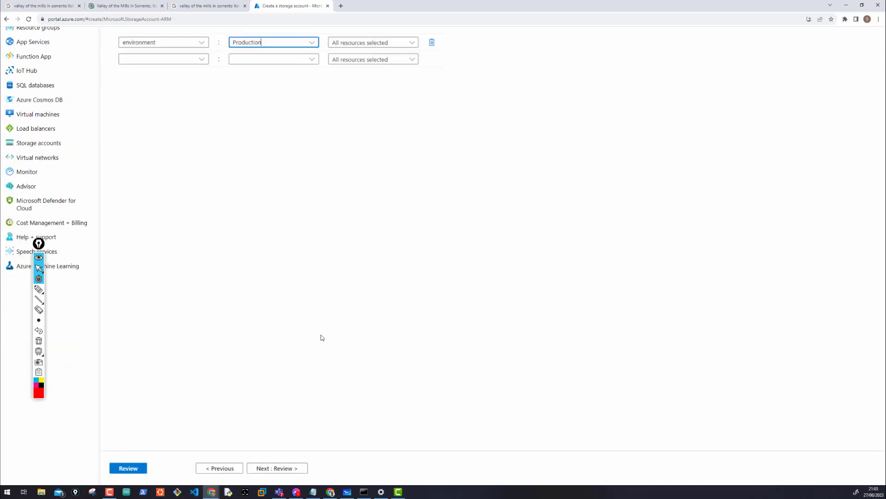
# - Continue to the Review stage and look through the full configuration summary of the new storage account
pyautogui.click(269, 469)
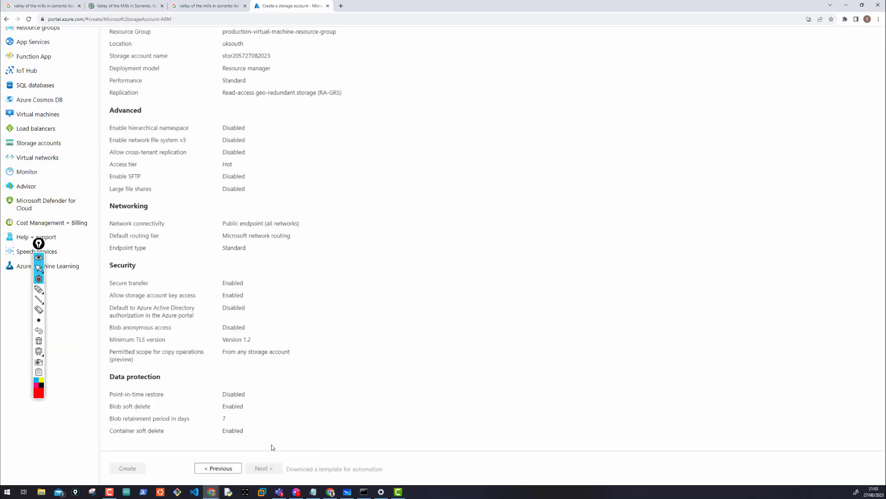
pyautogui.scroll(-7, 304, 328)
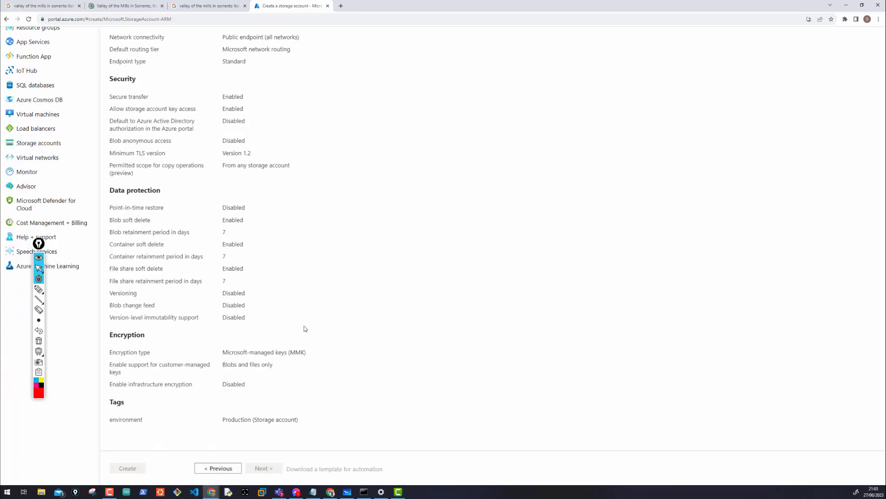
pyautogui.scroll(7, 304, 328)
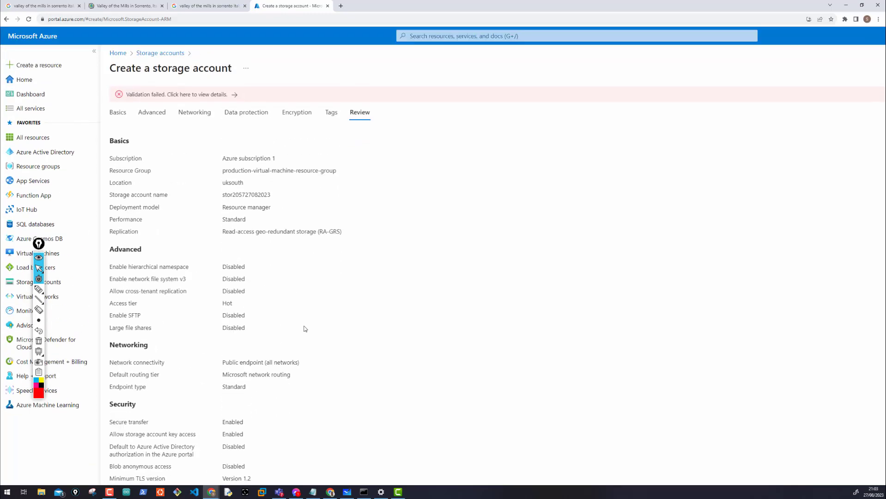
# - Read the details of the failed validation, close them, and check the storage account summary again
pyautogui.click(206, 97)
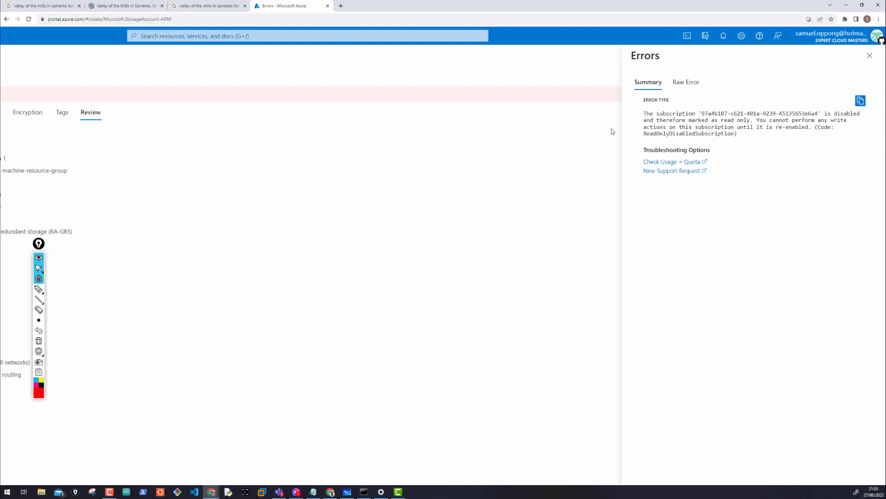
pyautogui.click(870, 56)
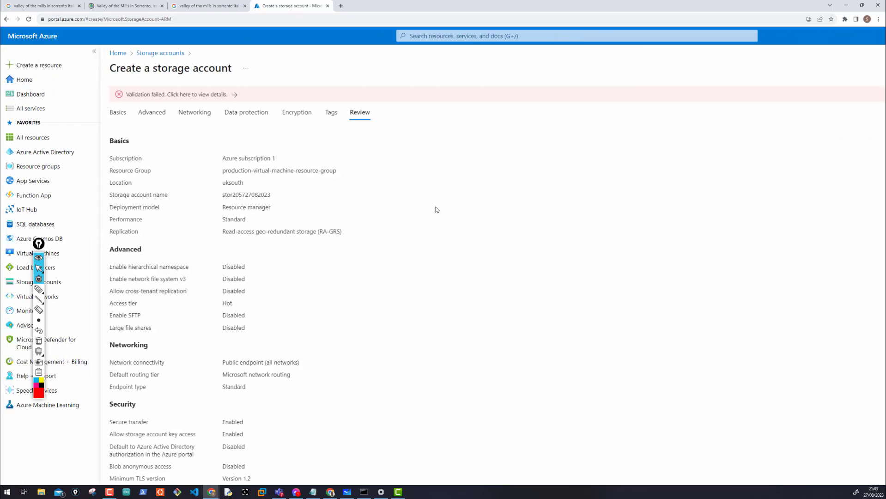
pyautogui.scroll(-2, 436, 210)
pyautogui.scroll(-5, 436, 209)
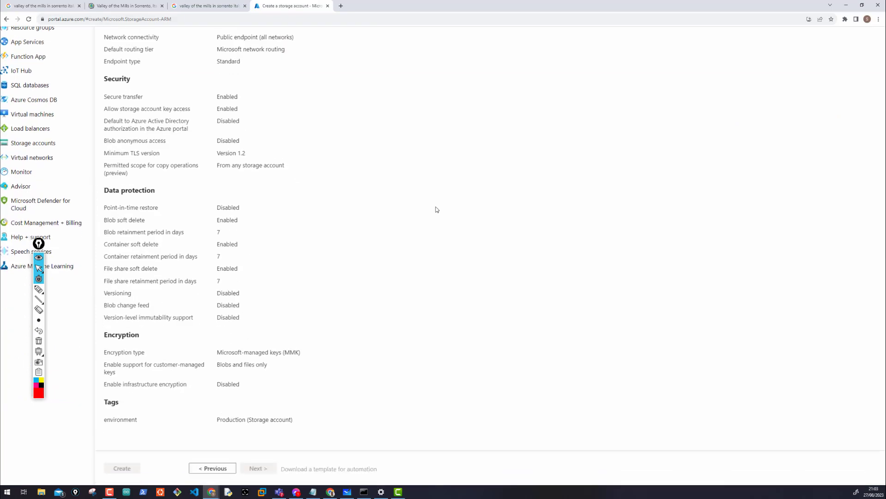
pyautogui.scroll(8, 437, 209)
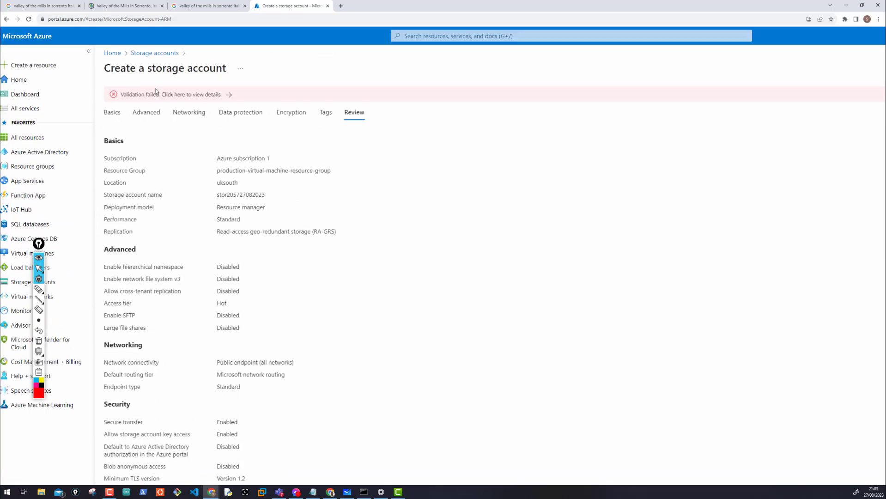
# - Duplicate the storage account creation page in the browser and open the existing storage account from the Storage accounts list there
pyautogui.rightClick(277, 9)
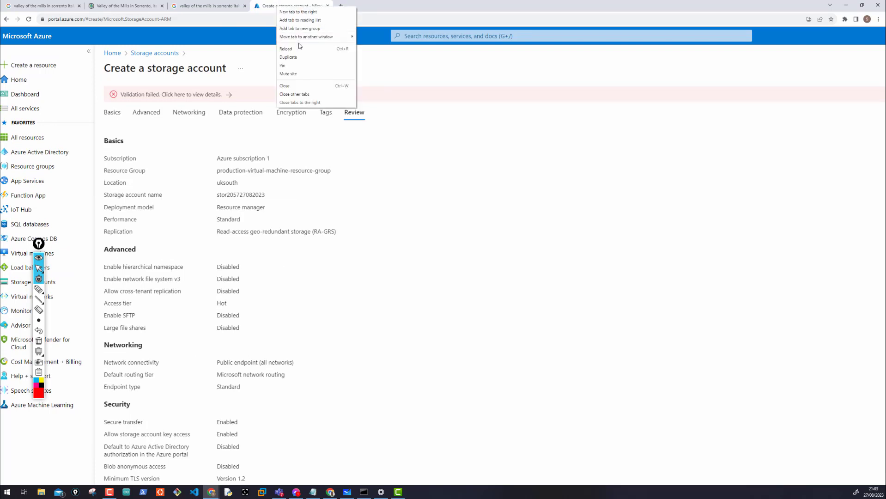
pyautogui.click(296, 54)
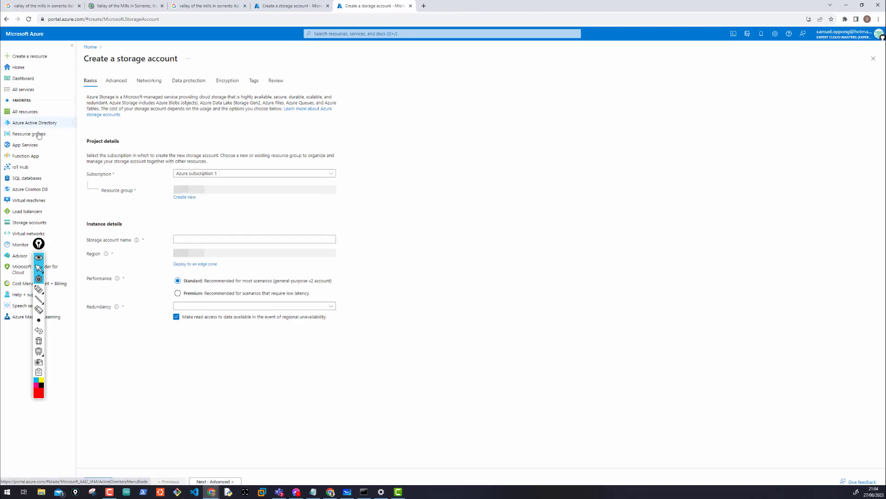
pyautogui.click(27, 223)
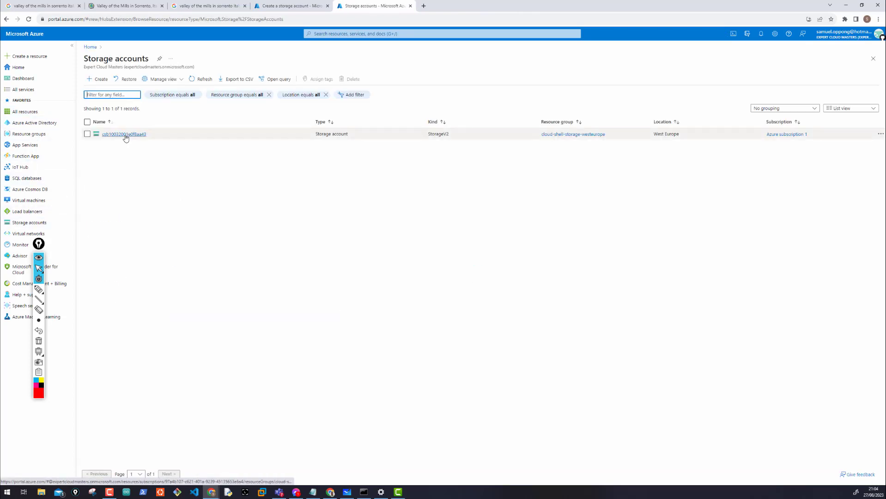
pyautogui.click(123, 135)
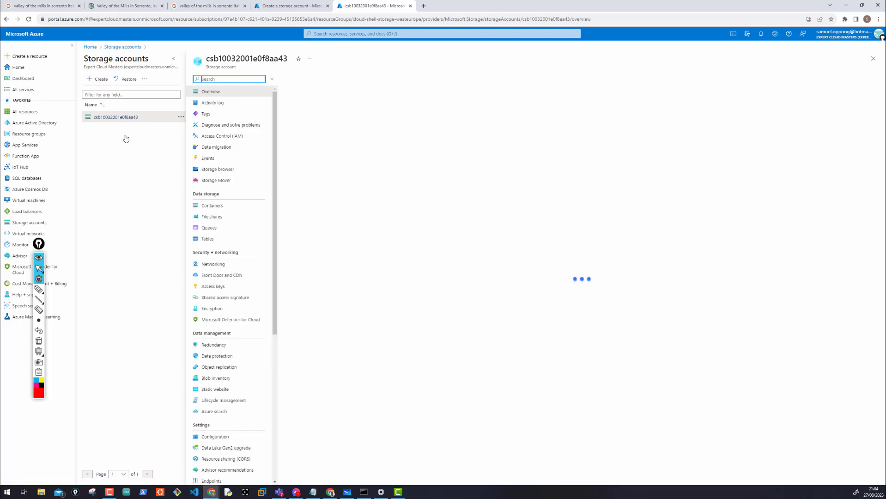
# - Examine the storage account's data storage options and open its file shares to view the share settings, tier and quota
pyautogui.scroll(5, 217, 206)
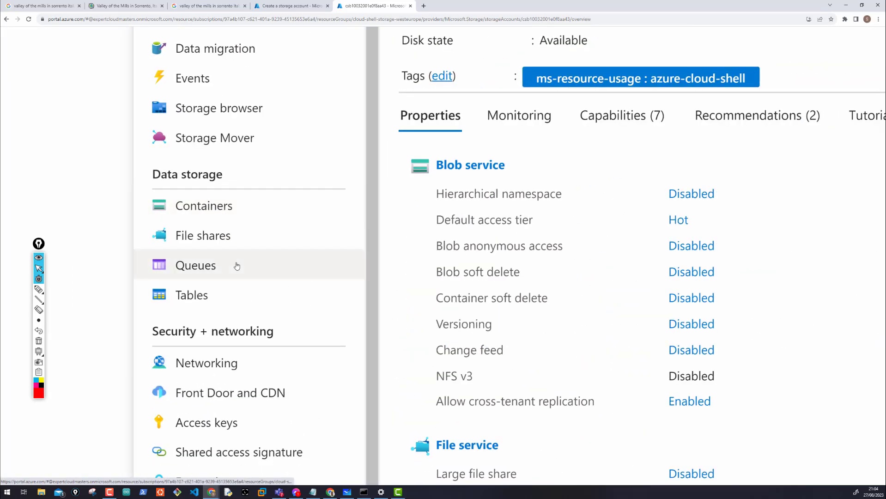
pyautogui.scroll(-1, 237, 266)
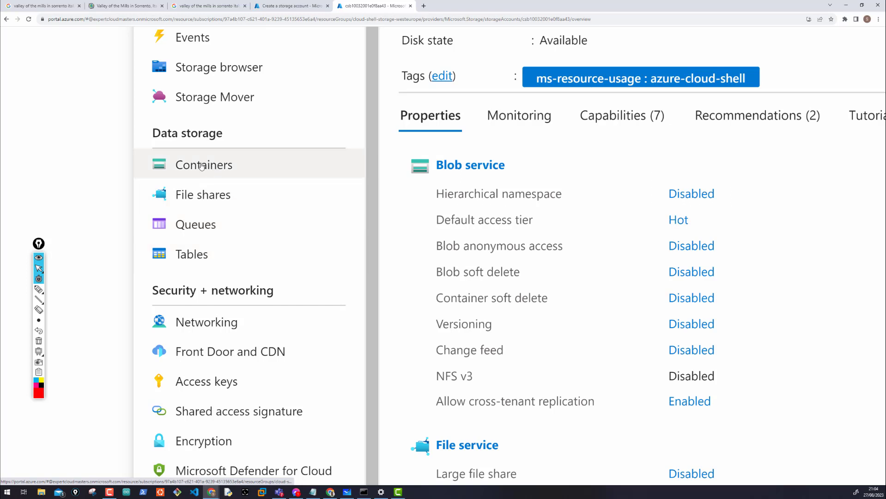
pyautogui.click(212, 193)
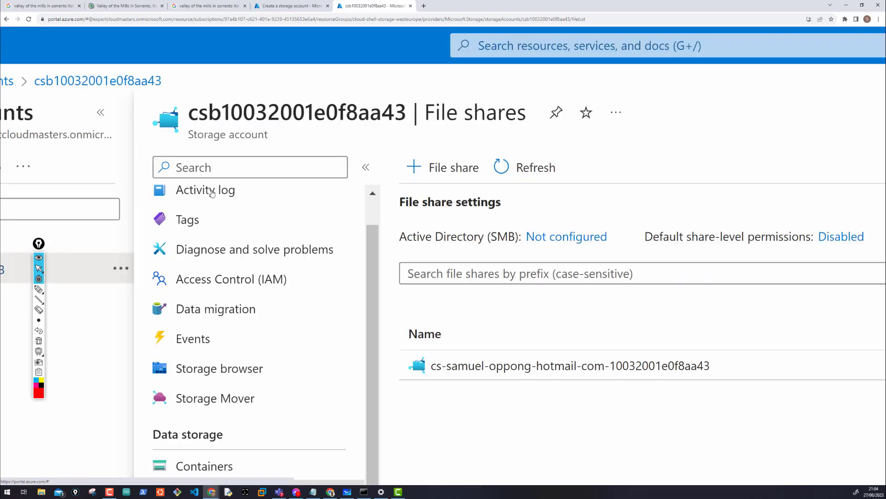
pyautogui.scroll(-1, 459, 267)
pyautogui.scroll(-1, 460, 269)
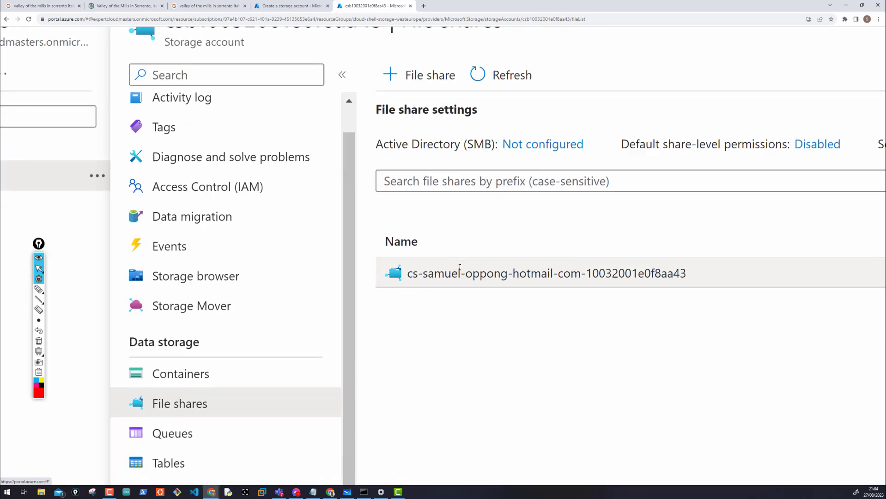
pyautogui.hscroll(3, 506, 274)
pyautogui.hscroll(12, 507, 274)
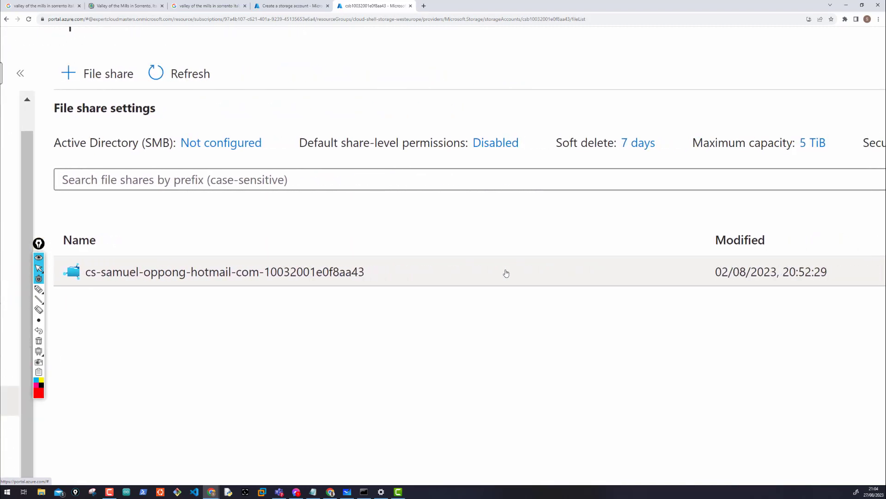
pyautogui.scroll(-3, 507, 273)
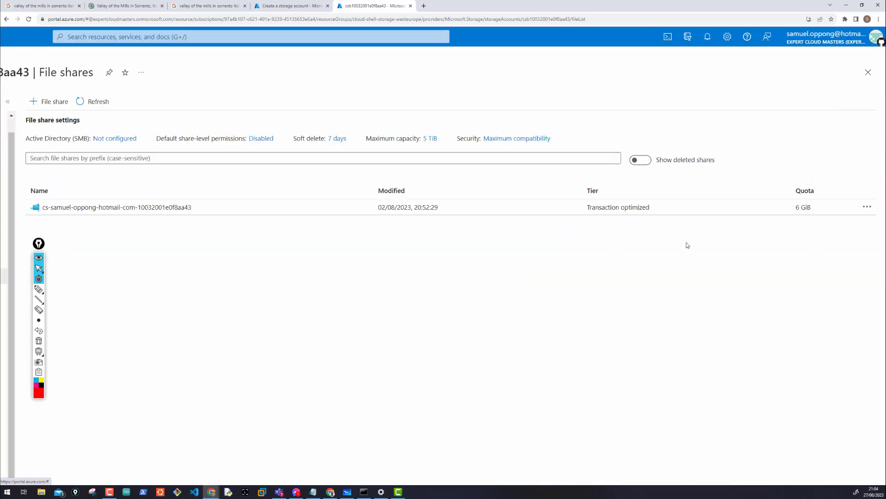
# - Try to view the connection details of the listed file share, and return to the file shares
pyautogui.click(867, 207)
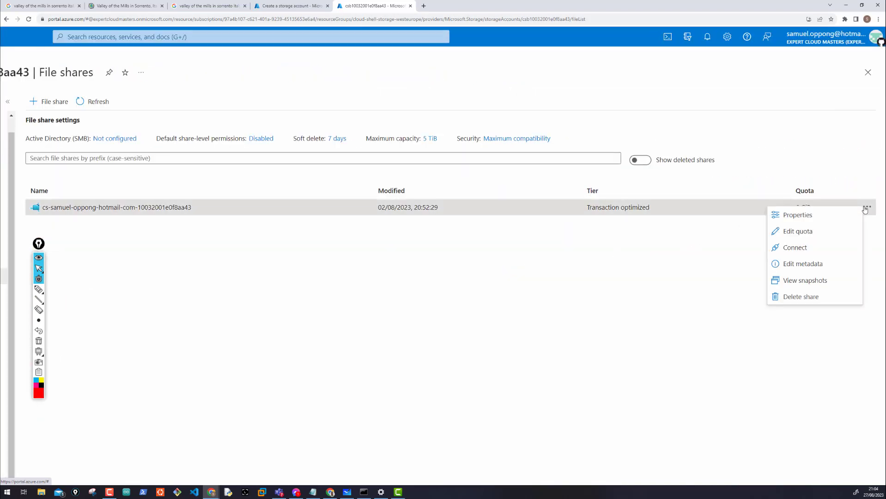
pyautogui.click(801, 248)
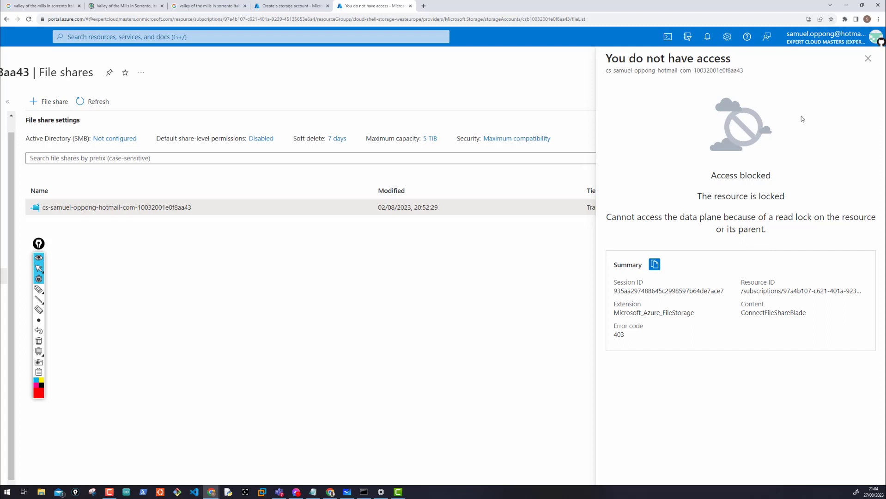
pyautogui.click(868, 59)
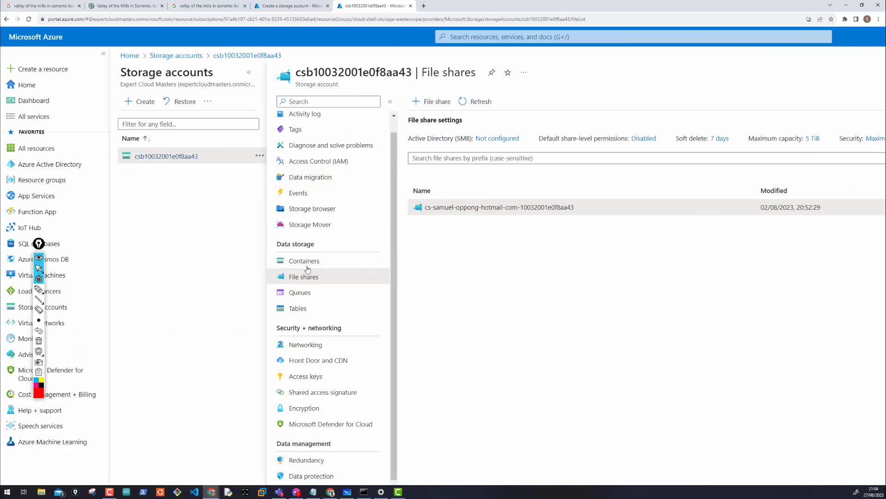
# - View the storage account's queues and then its tables
pyautogui.click(303, 292)
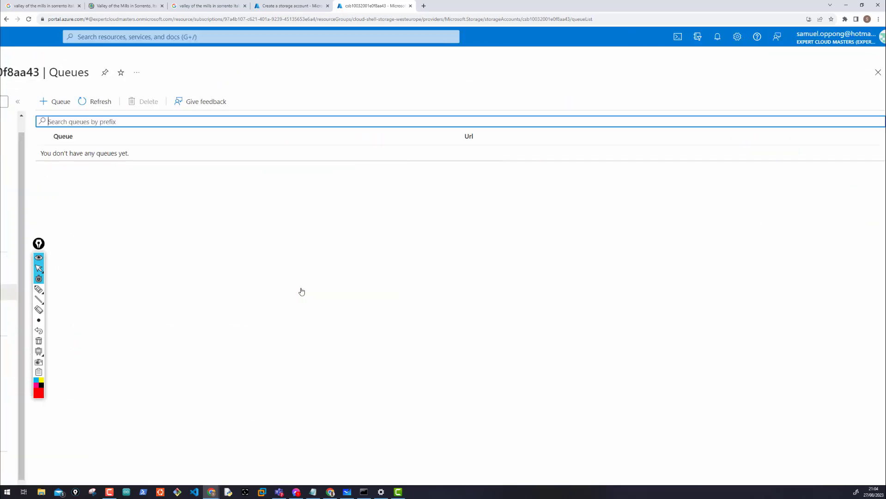
pyautogui.click(222, 309)
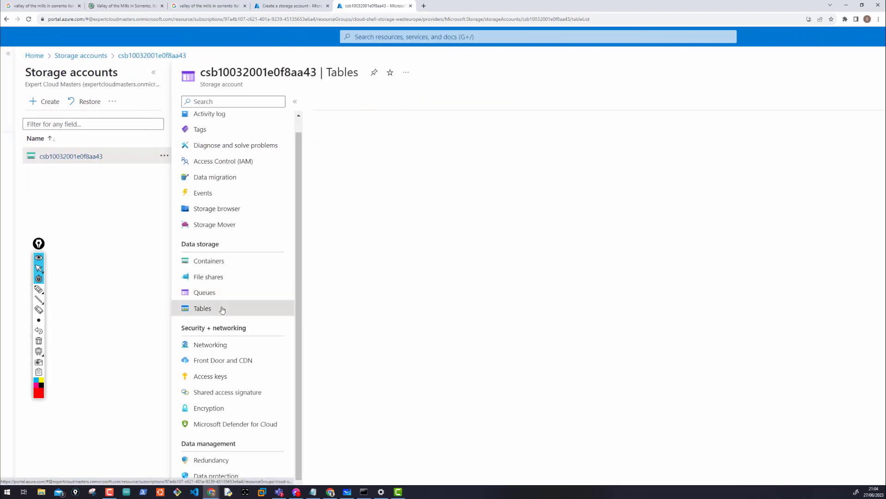